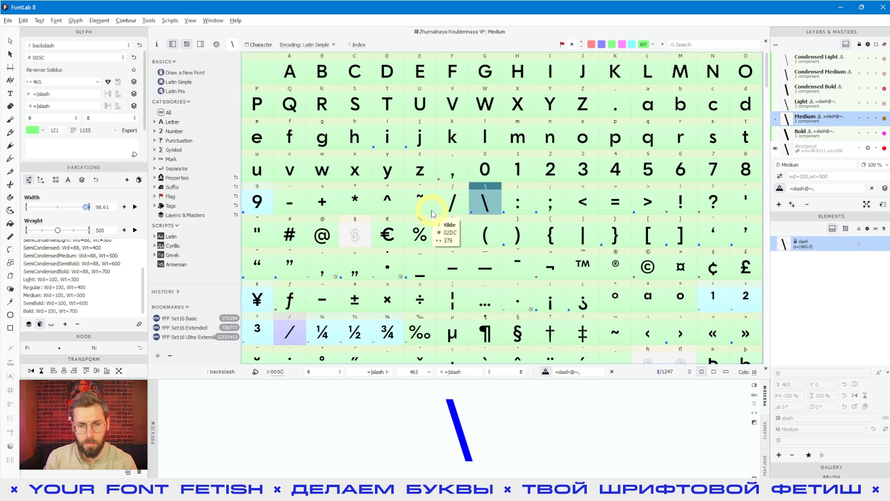
- Browse the dollar, Q and percent glyphs in the Font window grid
{"action": "left_click", "coordinate": [354, 234]}
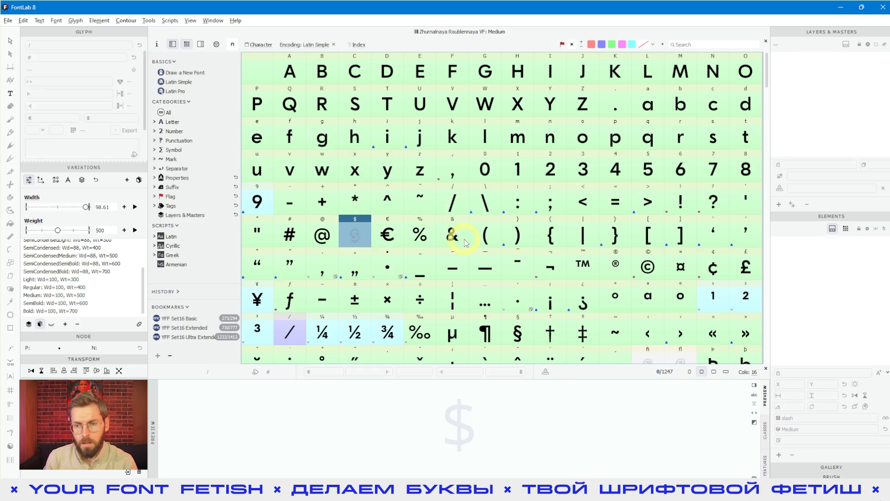
{"action": "scroll", "coordinate": [459, 237], "scroll_direction": "down", "scroll_amount": 1}
{"action": "scroll", "coordinate": [466, 242], "scroll_direction": "up", "scroll_amount": 1}
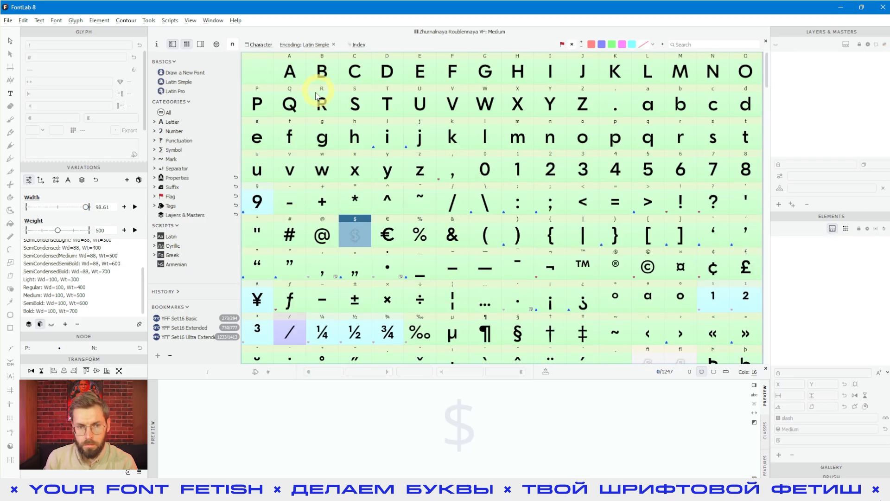
{"action": "left_click", "coordinate": [303, 114]}
{"action": "left_click", "coordinate": [414, 239]}
{"action": "left_click", "coordinate": [357, 247]}
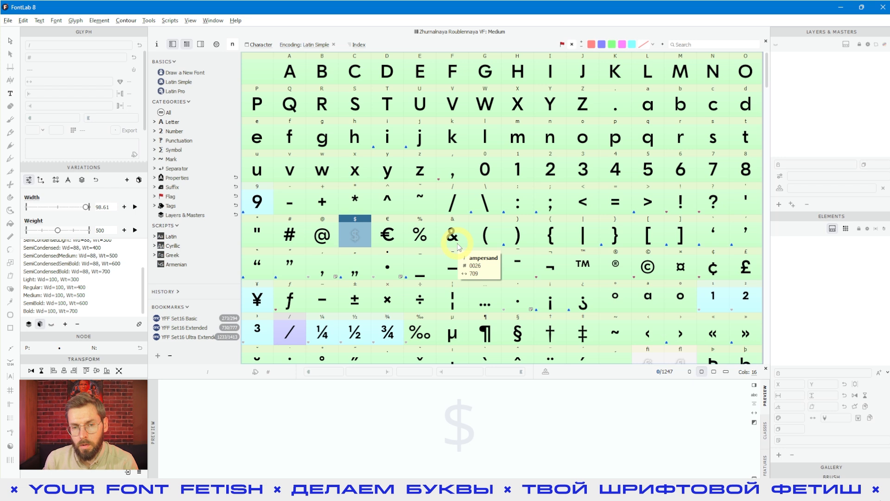
- Select S and preview it at an in-between Weight of about 666
{"action": "left_click", "coordinate": [371, 108]}
{"action": "left_click_drag", "start_coordinate": [59, 231], "coordinate": [103, 236]}
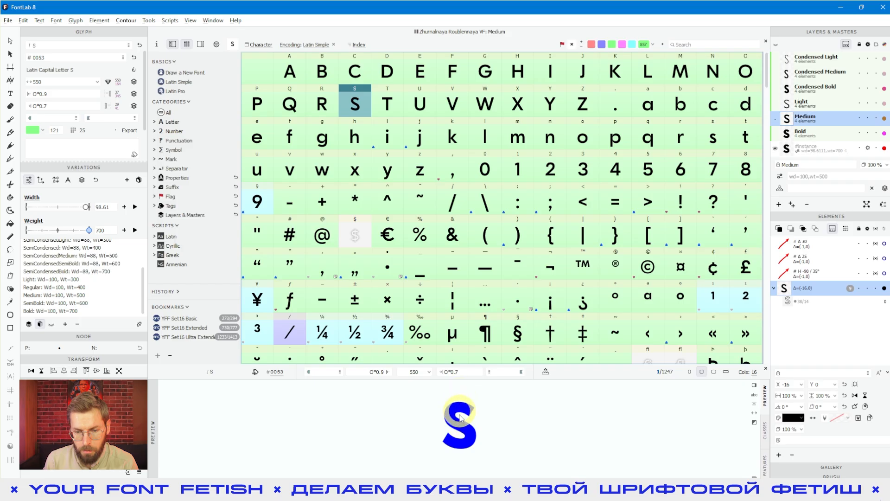
{"action": "left_click", "coordinate": [356, 243]}
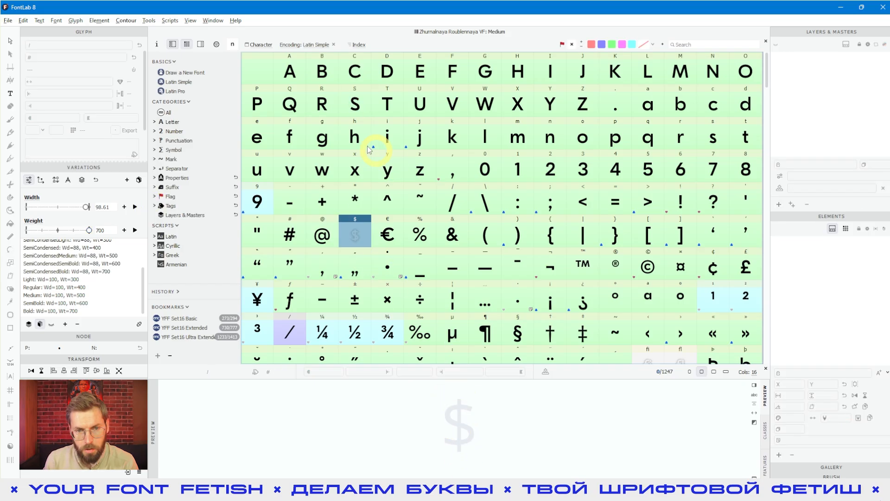
{"action": "left_click", "coordinate": [353, 115]}
{"action": "mouse_move", "coordinate": [77, 232]}
{"action": "left_mouse_down"}
{"action": "mouse_move", "coordinate": [70, 230]}
{"action": "mouse_move", "coordinate": [85, 233]}
{"action": "left_mouse_up"}
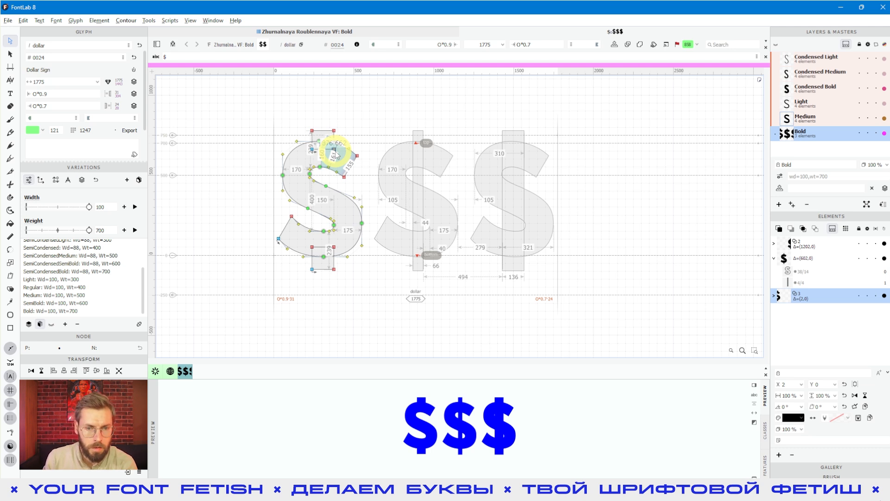
- Show the three dollar signs filled in text view and preview them at Width 94.35
{"action": "left_click", "coordinate": [10, 93]}
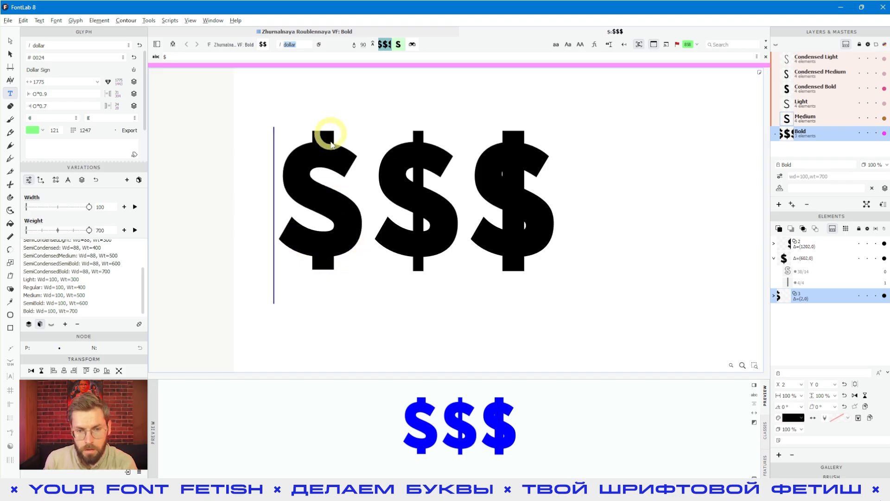
{"action": "double_click", "coordinate": [412, 238]}
{"action": "left_click", "coordinate": [414, 186]}
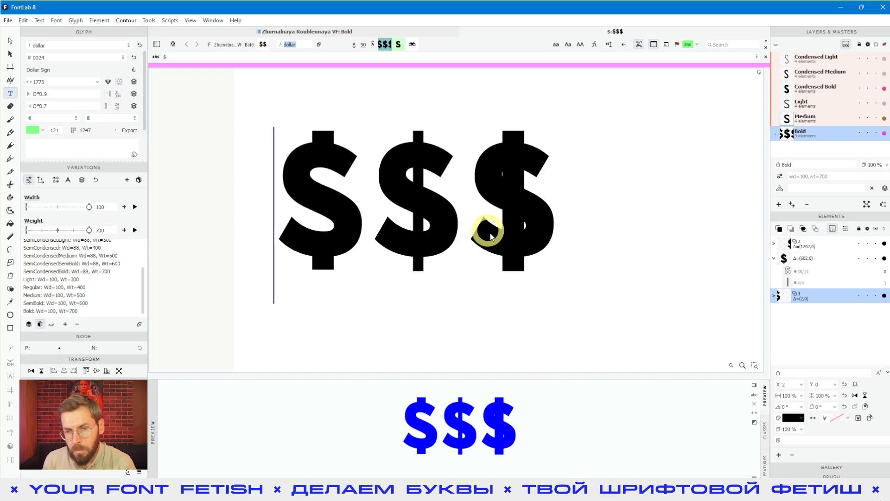
{"action": "left_click", "coordinate": [573, 180]}
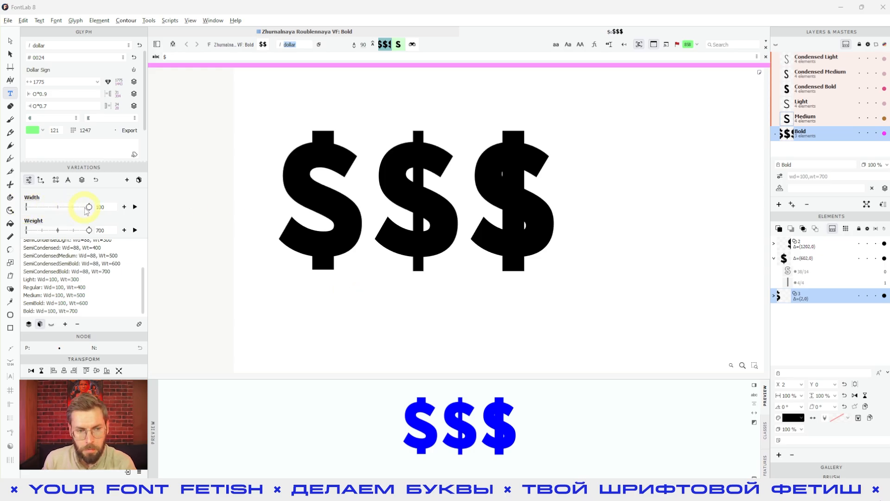
{"action": "mouse_move", "coordinate": [88, 207]}
{"action": "left_mouse_down"}
{"action": "mouse_move", "coordinate": [66, 207]}
{"action": "mouse_move", "coordinate": [90, 207]}
{"action": "mouse_move", "coordinate": [74, 207]}
{"action": "left_mouse_up"}
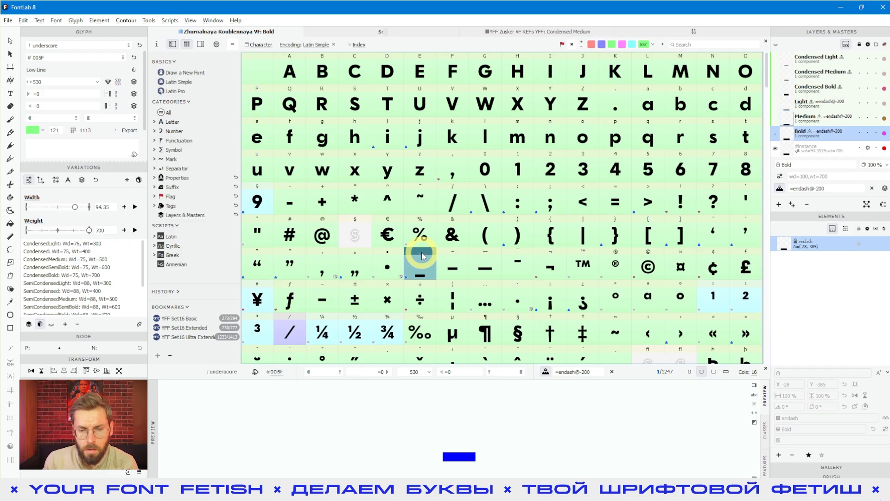
{"action": "left_click", "coordinate": [352, 233]}
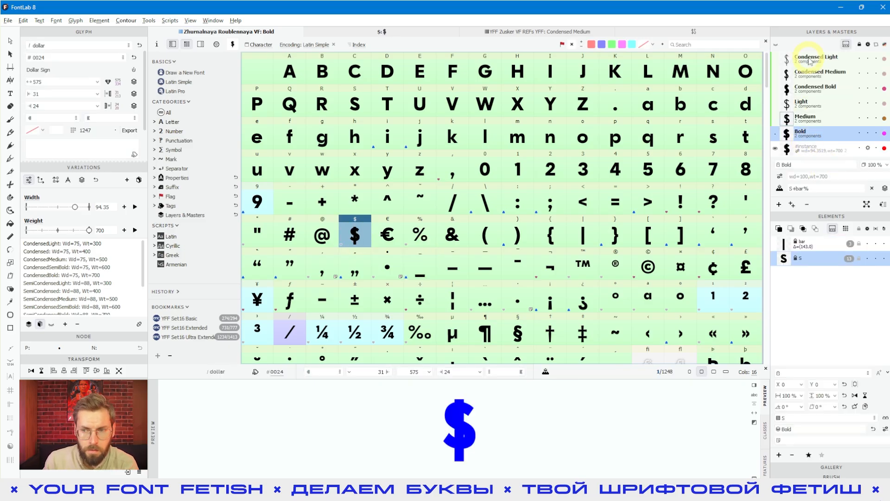
{"action": "left_click", "coordinate": [798, 246]}
{"action": "left_click", "coordinate": [581, 232]}
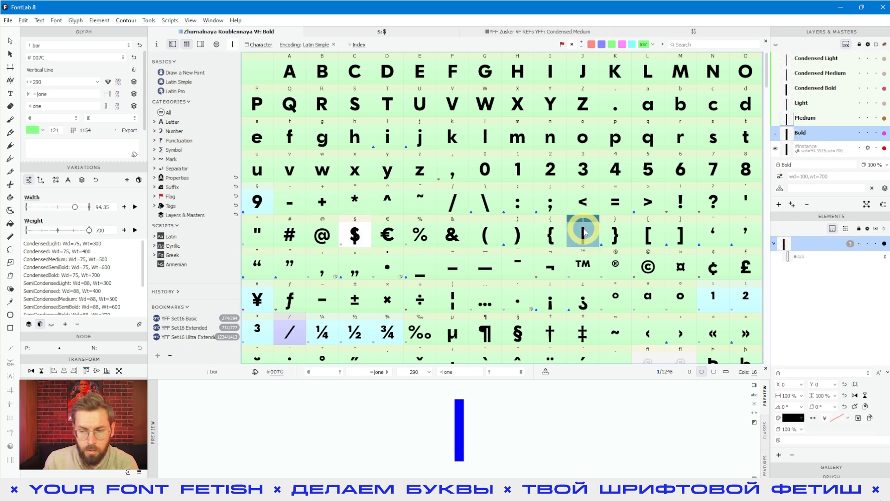
{"action": "left_click", "coordinate": [543, 242]}
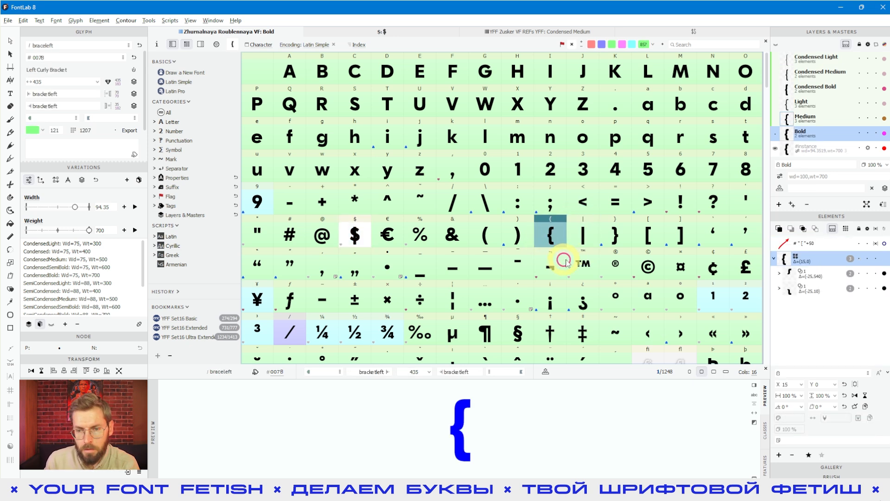
{"action": "left_click", "coordinate": [575, 255]}
{"action": "left_click", "coordinate": [359, 245]}
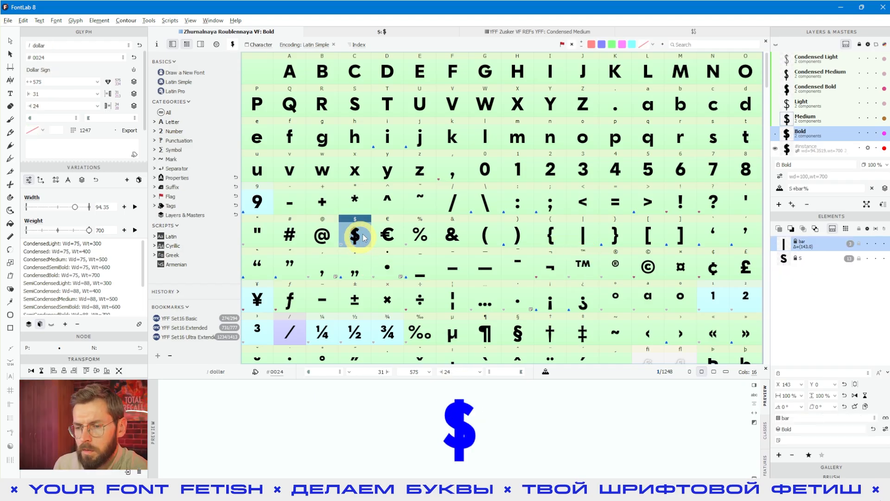
{"action": "left_click", "coordinate": [390, 231]}
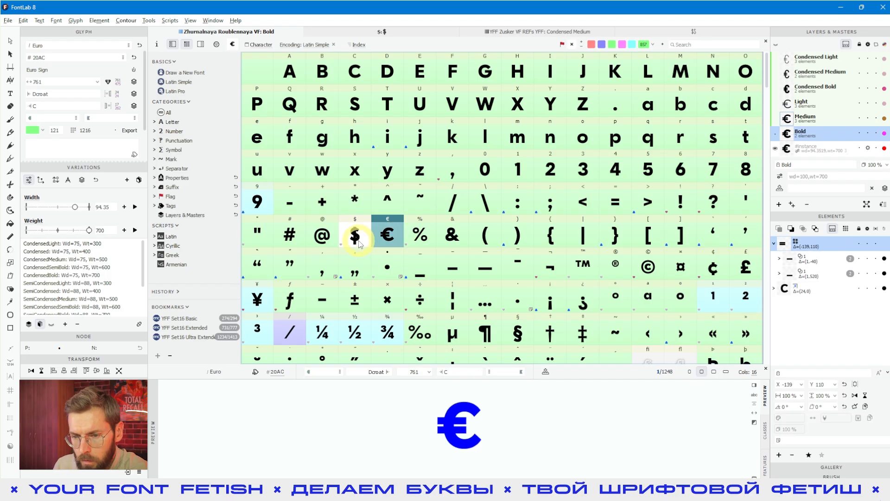
{"action": "left_click", "coordinate": [356, 231]}
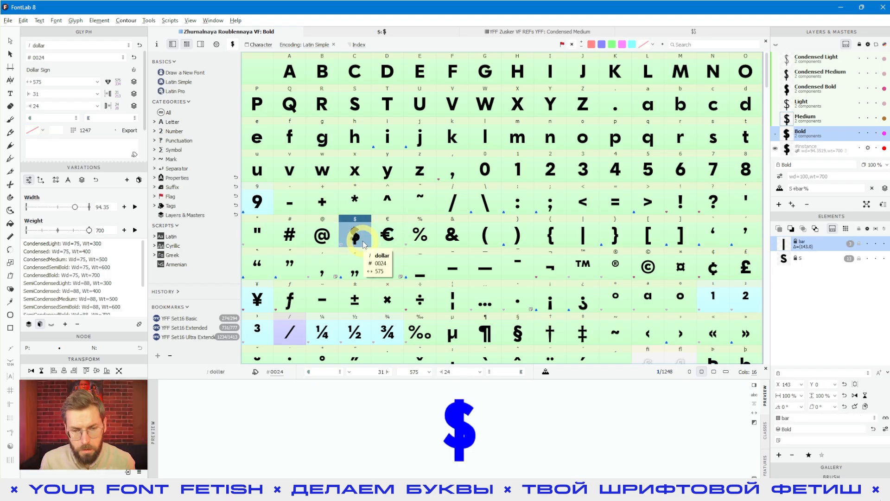
{"action": "left_click", "coordinate": [386, 236]}
{"action": "left_click", "coordinate": [358, 239]}
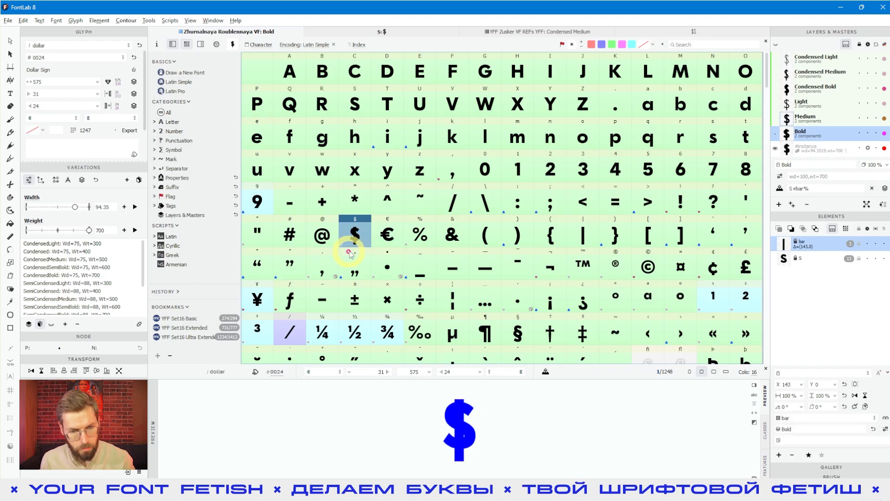
- Duplicate the dollar glyph with suffix .bold, creating dollar.bold
{"action": "key", "text": "ctrl+d"}
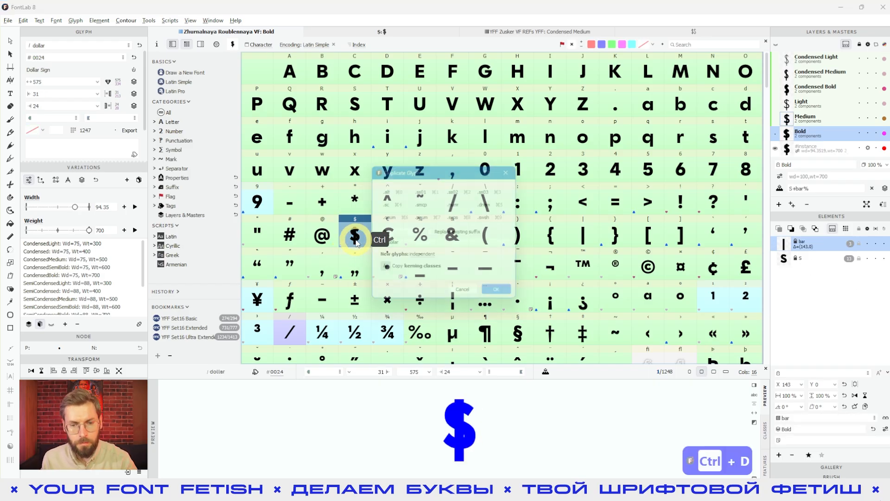
{"action": "mouse_move", "coordinate": [412, 167]}
{"action": "left_mouse_down"}
{"action": "mouse_move", "coordinate": [398, 183]}
{"action": "mouse_move", "coordinate": [397, 176]}
{"action": "left_mouse_up"}
{"action": "left_click", "coordinate": [393, 237]}
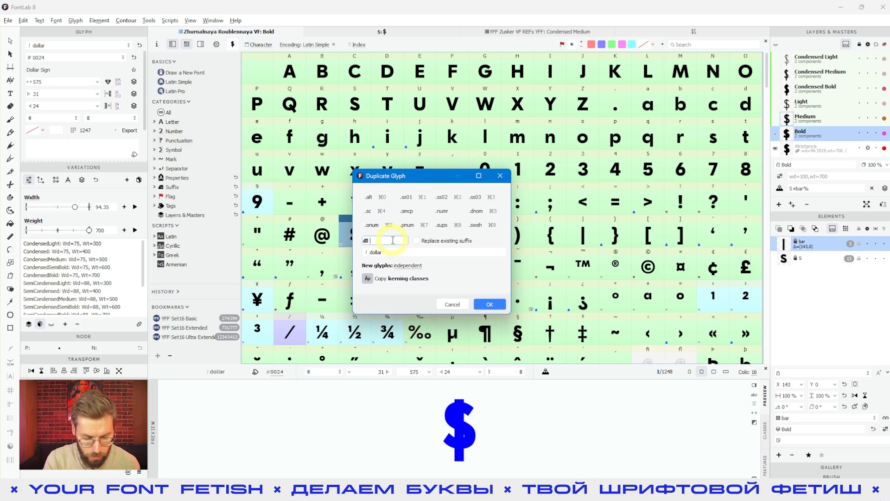
{"action": "type", "text": "юищдв"}
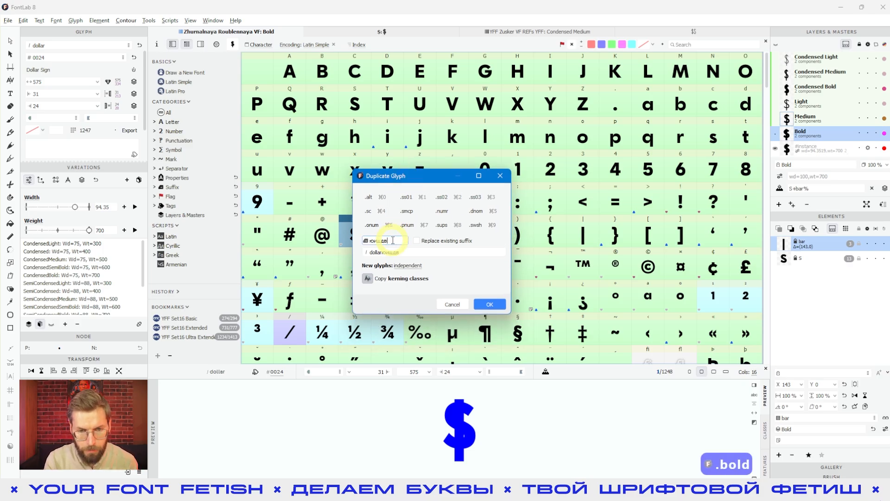
{"action": "key", "text": "BackSpace"}
{"action": "key", "text": "BackSpace"}
{"action": "key", "text": "BackSpace"}
{"action": "type", "text": ".bold"}
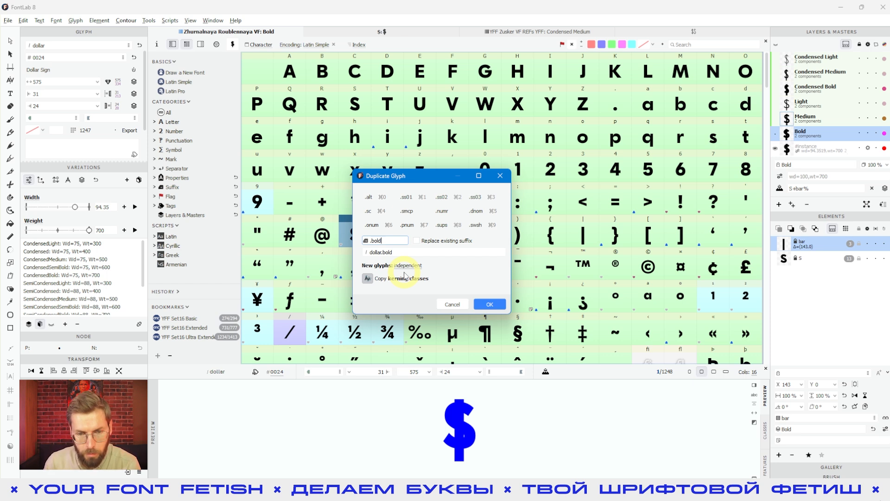
{"action": "left_click_drag", "start_coordinate": [395, 252], "coordinate": [368, 250]}
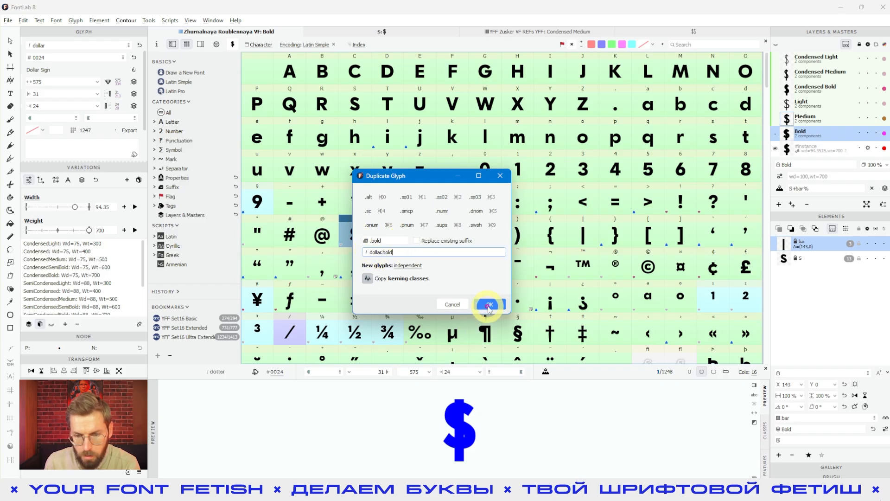
{"action": "left_click", "coordinate": [485, 305]}
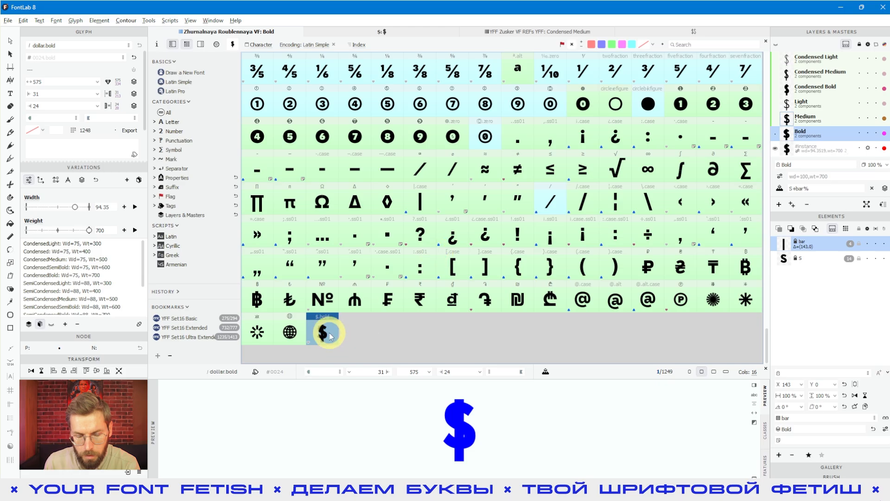
- Open dollar.bold and delete the vertical bar component from the Bold master
{"action": "double_click", "coordinate": [329, 334]}
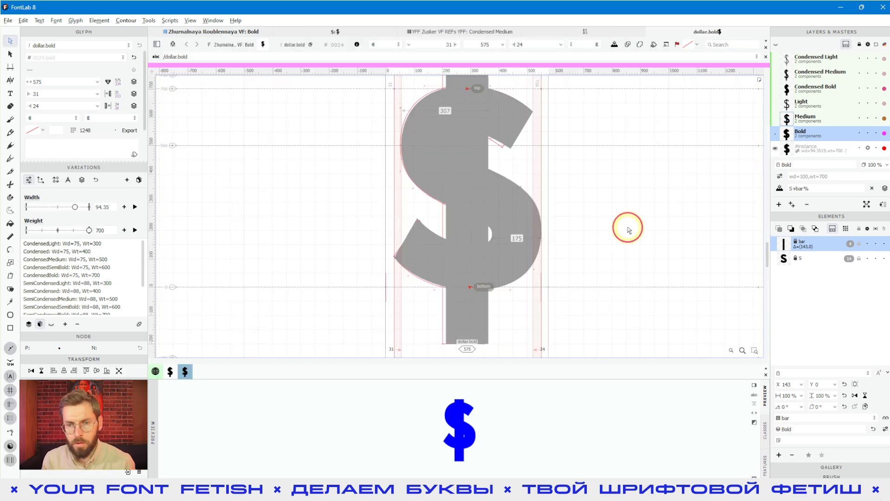
{"action": "scroll", "coordinate": [550, 204], "scroll_direction": "down", "scroll_amount": 3}
{"action": "key", "text": "space"}
{"action": "left_click_drag", "start_coordinate": [569, 211], "coordinate": [493, 225]}
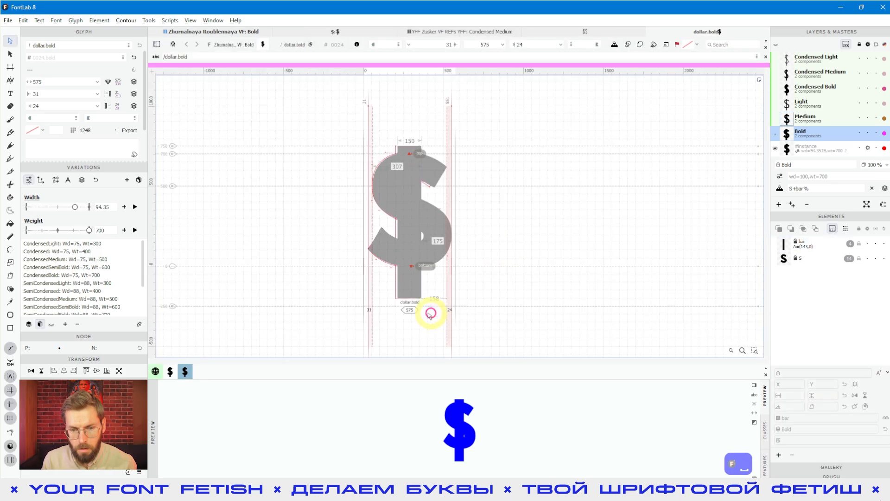
{"action": "left_click", "coordinate": [420, 298]}
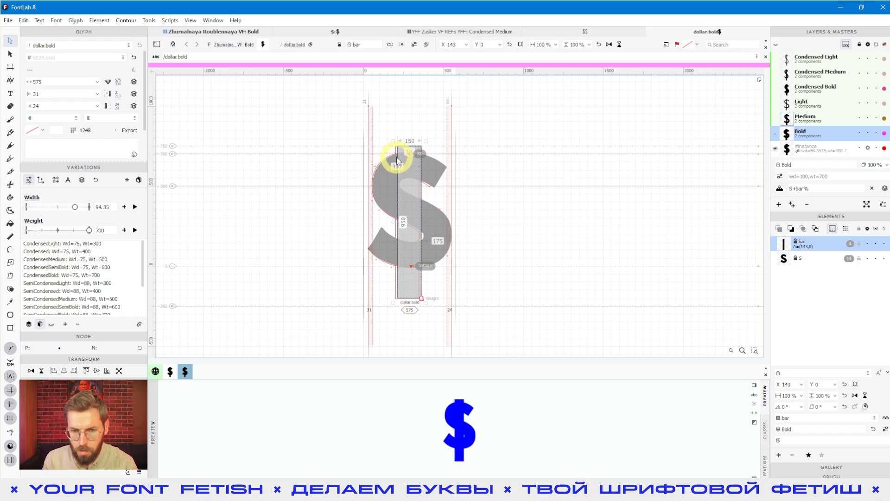
{"action": "key", "text": "Delete"}
- Delete the bar in the Medium master too, then check the remaining S in Bold
{"action": "left_click", "coordinate": [805, 118]}
{"action": "left_click", "coordinate": [405, 292]}
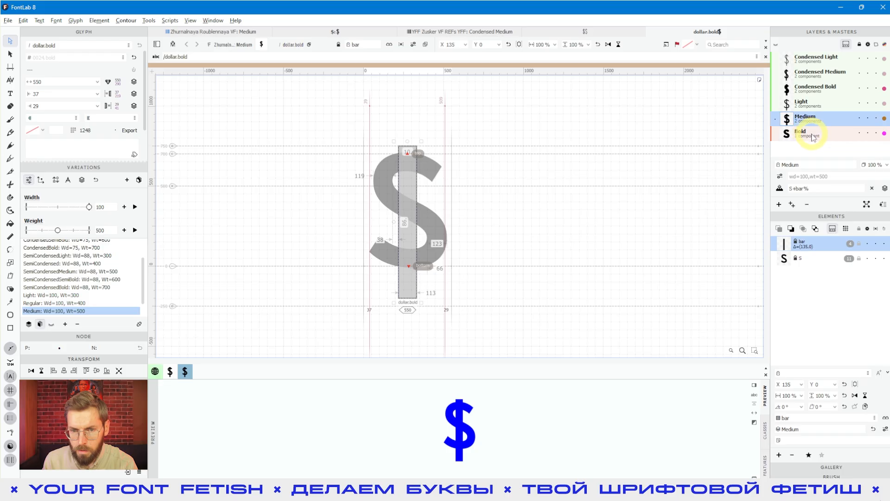
{"action": "left_click", "coordinate": [408, 289]}
{"action": "key", "text": "Delete"}
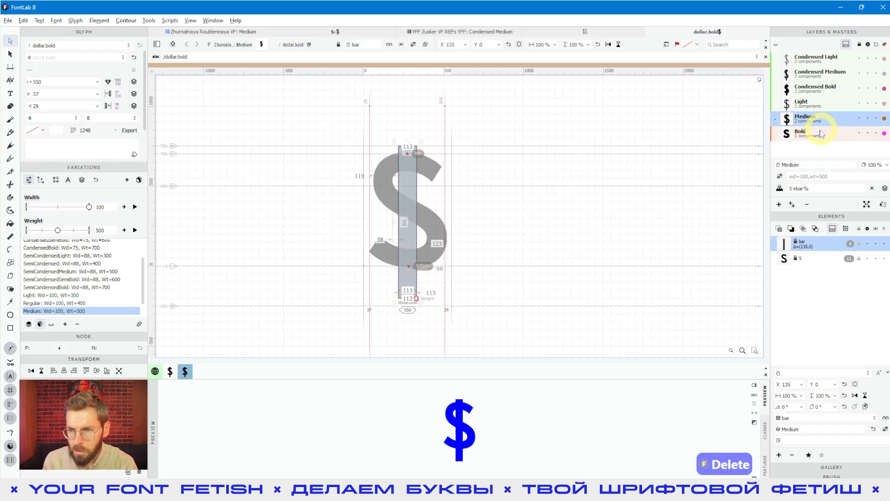
{"action": "left_click", "coordinate": [821, 133]}
{"action": "key", "text": "space"}
{"action": "left_click", "coordinate": [404, 235]}
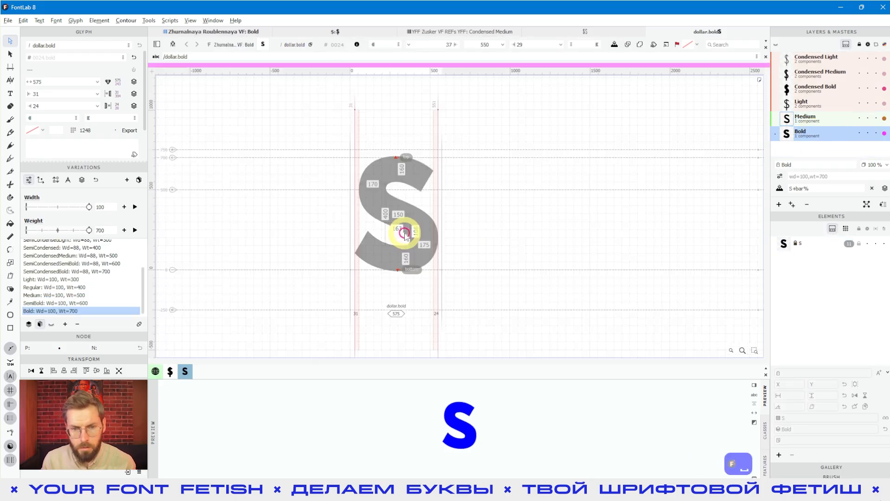
{"action": "scroll", "coordinate": [413, 234], "scroll_direction": "up", "scroll_amount": 1}
{"action": "key", "text": "space"}
{"action": "left_click", "coordinate": [783, 243]}
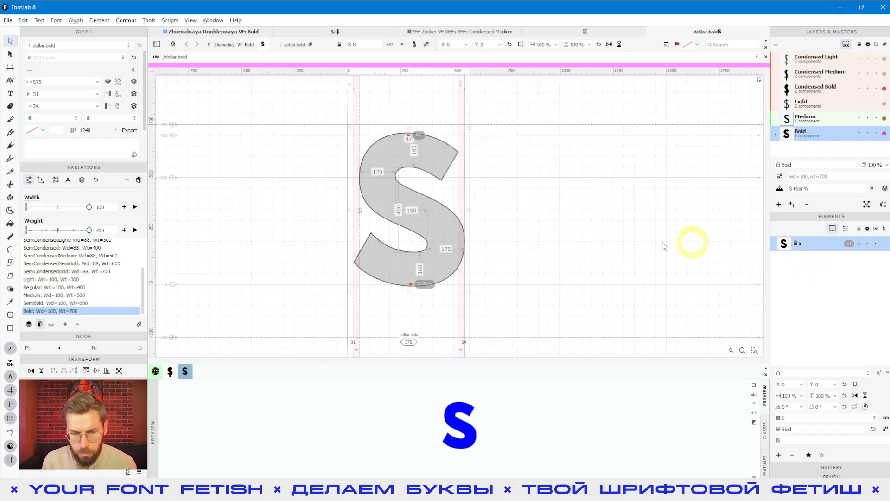
- Type 8 after the S in the text line
{"action": "left_click", "coordinate": [11, 93]}
{"action": "left_click", "coordinate": [436, 223]}
{"action": "type", "text": "8"}
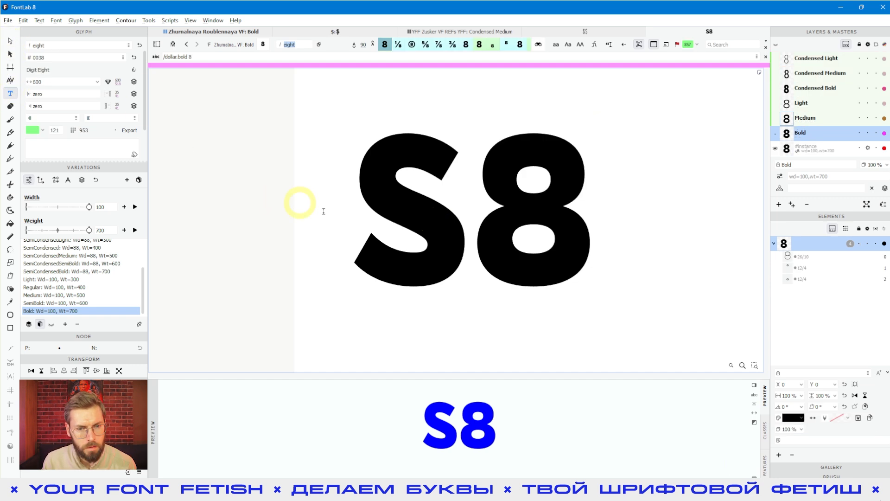
- Type 0 before the S so the line reads 0S8, then return to outline editing
{"action": "left_click", "coordinate": [346, 221]}
{"action": "type", "text": "0"}
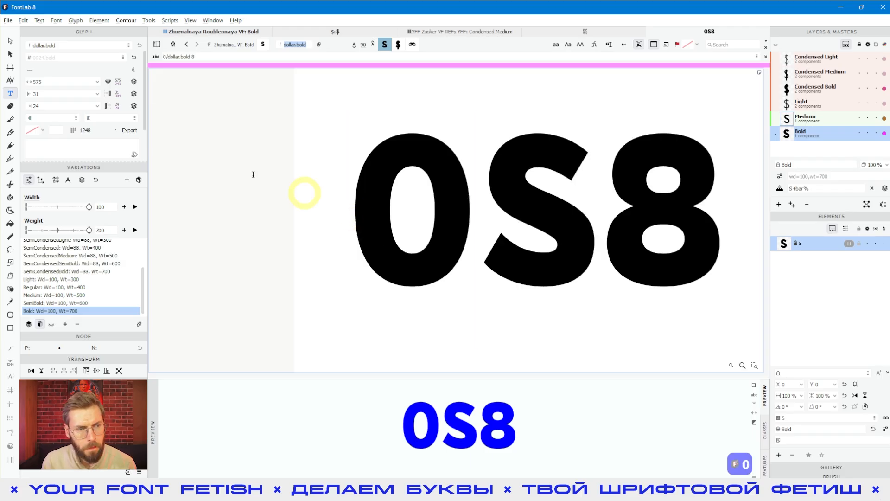
{"action": "left_click", "coordinate": [10, 55]}
{"action": "left_click", "coordinate": [10, 42]}
{"action": "left_click", "coordinate": [359, 280]}
{"action": "key", "text": "space"}
{"action": "left_click_drag", "start_coordinate": [429, 301], "coordinate": [478, 310]}
{"action": "scroll", "coordinate": [501, 263], "scroll_direction": "up", "scroll_amount": 2}
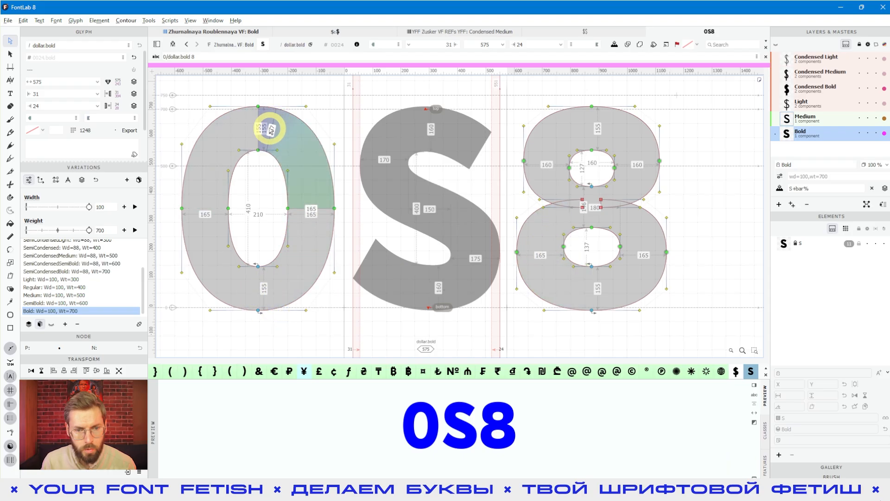
- Lower the Bold dollar's S component weight from 700, trying 650, 656 and 661
{"action": "left_click", "coordinate": [430, 130]}
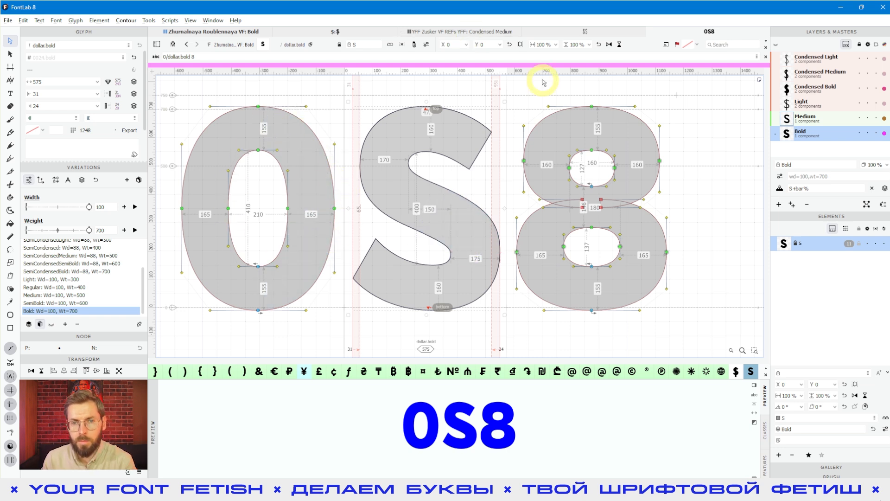
{"action": "left_click", "coordinate": [426, 44]}
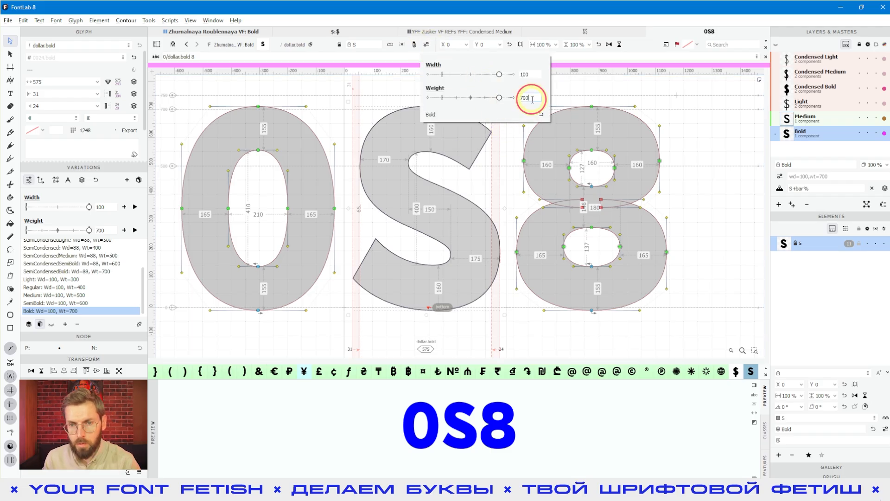
{"action": "key", "text": "shift+Down"}
{"action": "key", "text": "shift+Down"}
{"action": "key", "text": "shift+Down"}
{"action": "key", "text": "shift+Down"}
{"action": "key", "text": "shift+Down"}
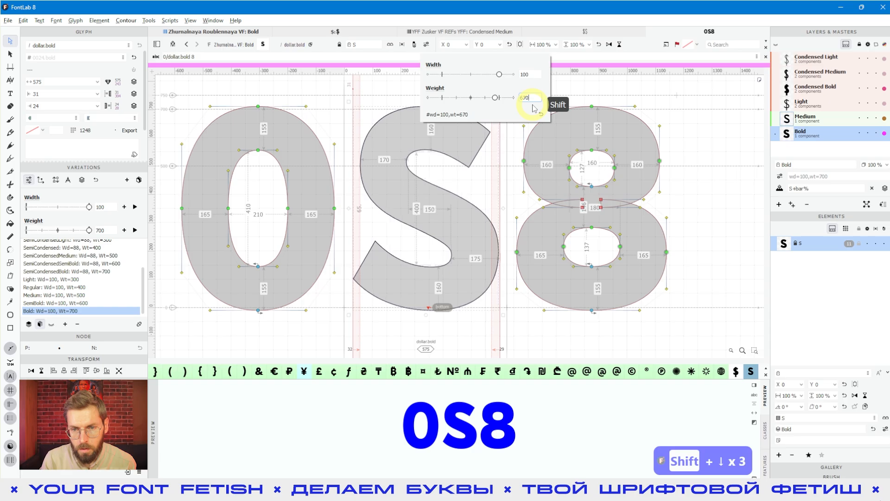
{"action": "left_click", "coordinate": [472, 265]}
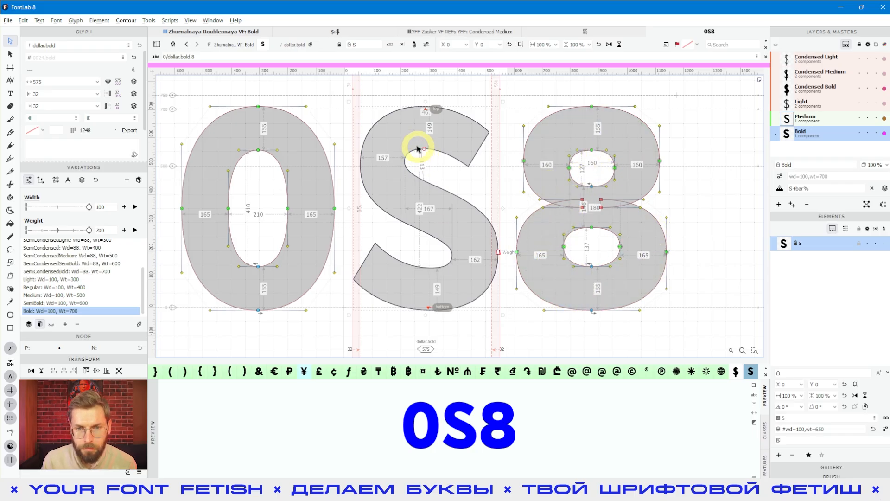
{"action": "left_click", "coordinate": [426, 44]}
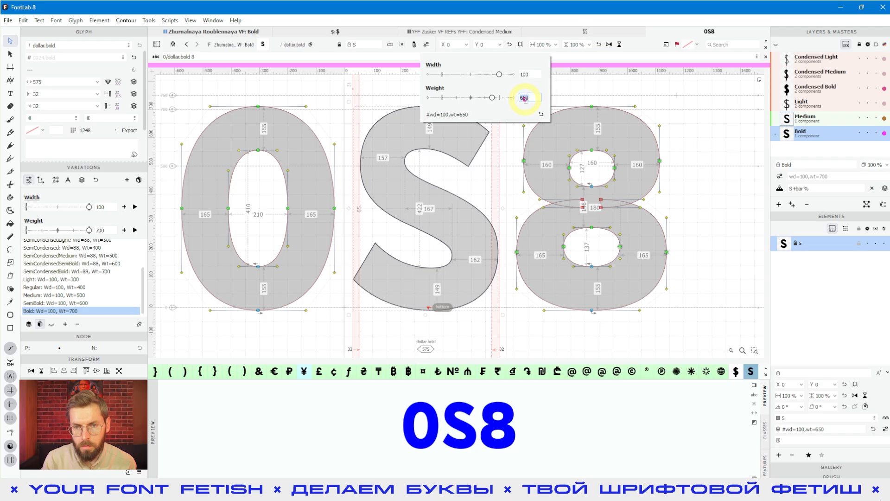
{"action": "key", "text": "Up"}
{"action": "key", "text": "Up"}
{"action": "key", "text": "Up"}
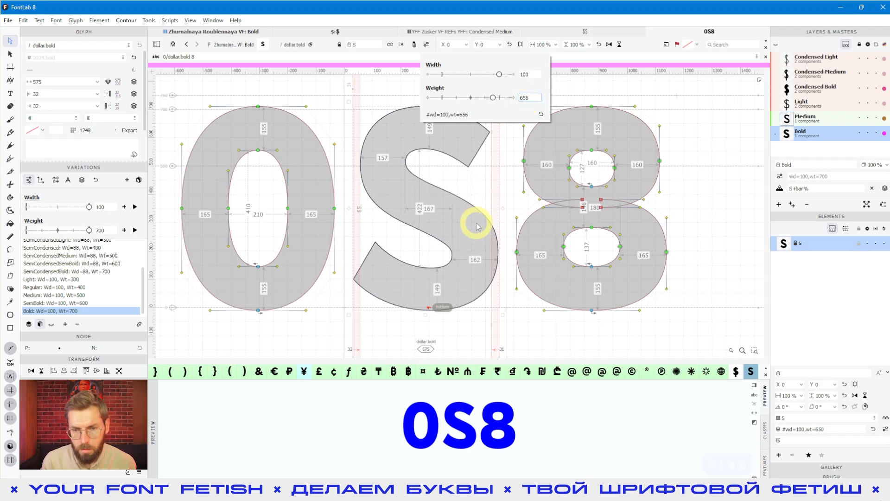
{"action": "key", "text": "Return"}
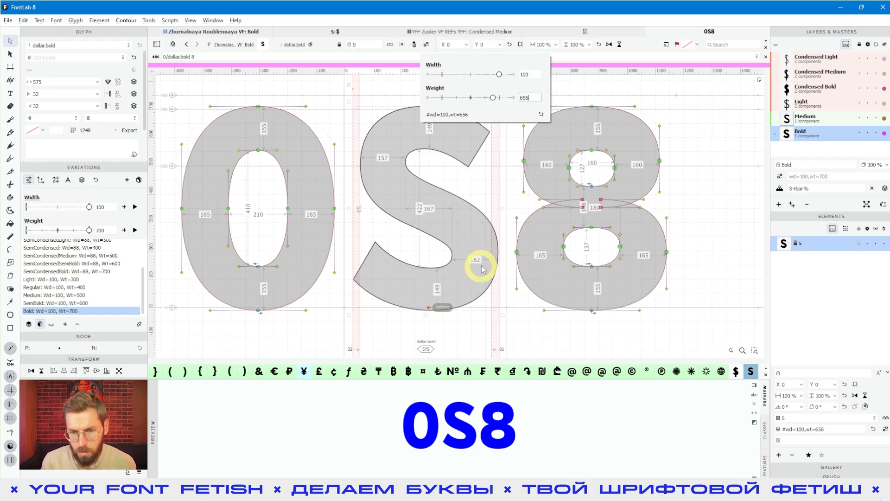
{"action": "left_click", "coordinate": [487, 289]}
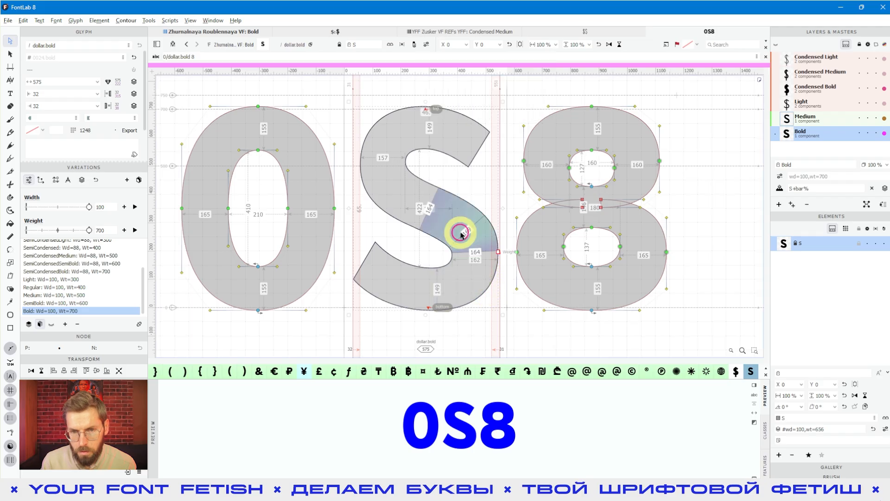
{"action": "left_click", "coordinate": [426, 44]}
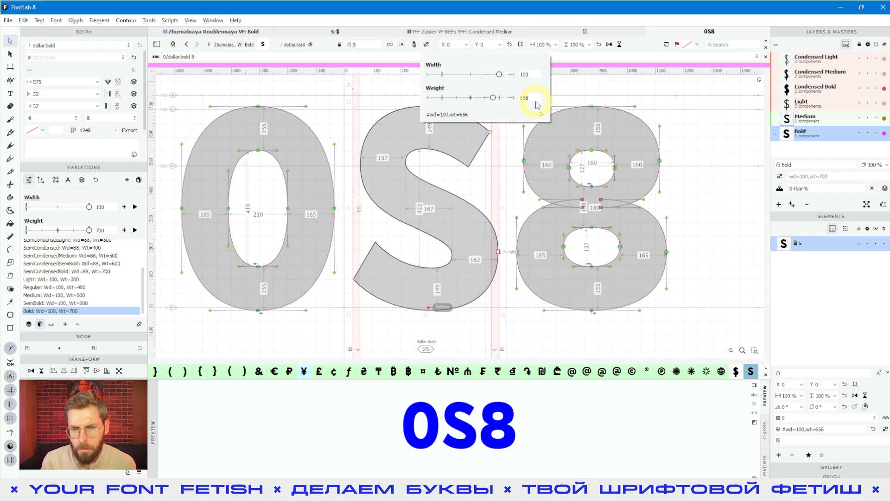
{"action": "key", "text": "Up"}
{"action": "key", "text": "Up"}
{"action": "key", "text": "Up"}
{"action": "key", "text": "Return"}
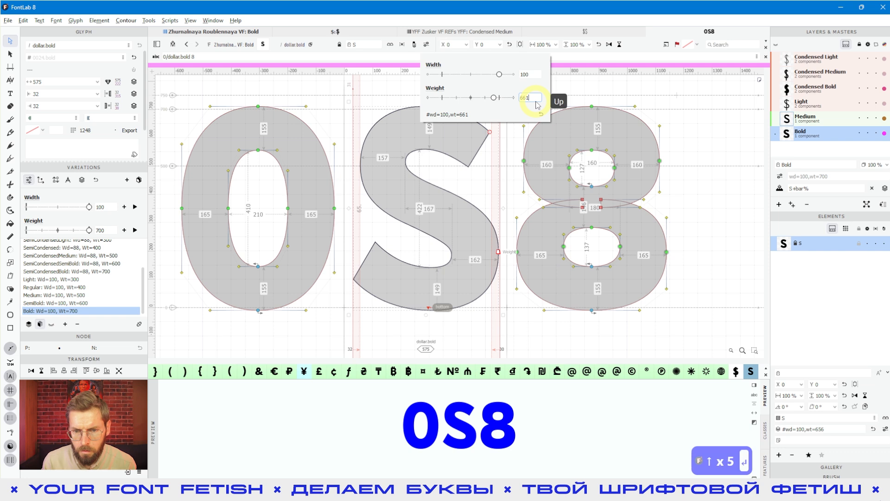
{"action": "left_click", "coordinate": [465, 278]}
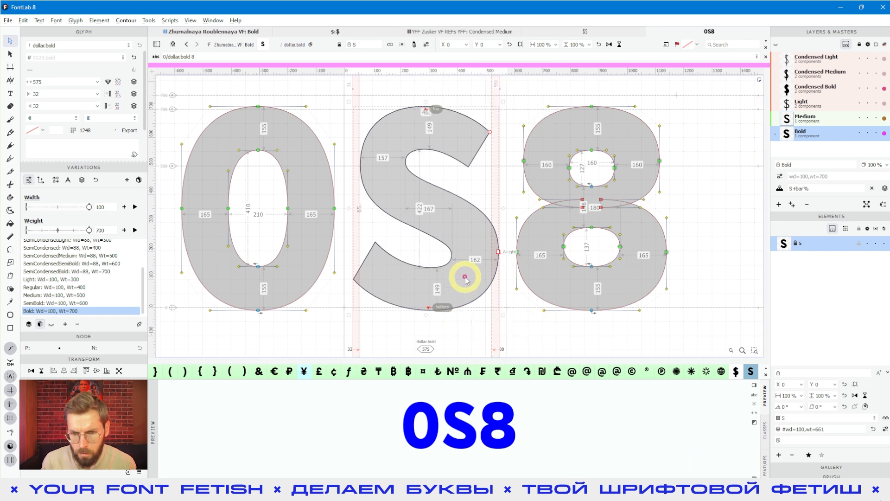
- Measure the S curves and settle the component weight at 659
{"action": "scroll", "coordinate": [465, 277], "scroll_direction": "up", "scroll_amount": 3}
{"action": "left_click_drag", "start_coordinate": [466, 277], "coordinate": [473, 268]}
{"action": "left_click", "coordinate": [473, 268]}
{"action": "scroll", "coordinate": [492, 231], "scroll_direction": "down", "scroll_amount": 1}
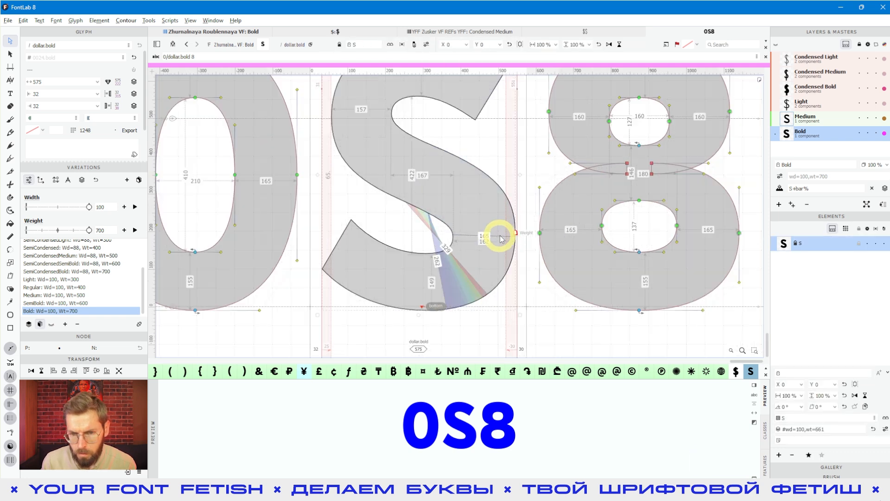
{"action": "scroll", "coordinate": [499, 236], "scroll_direction": "down", "scroll_amount": 2}
{"action": "left_click", "coordinate": [424, 43]}
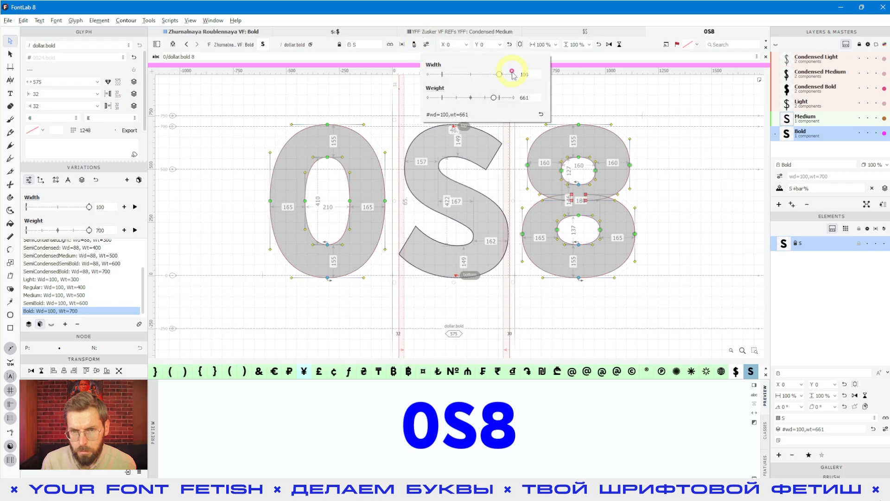
{"action": "key", "text": "Down"}
{"action": "key", "text": "Down"}
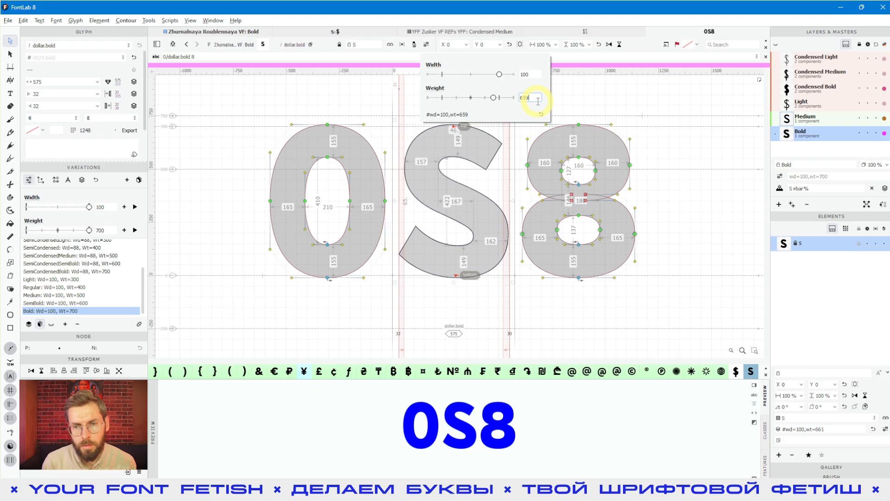
{"action": "key", "text": "Down"}
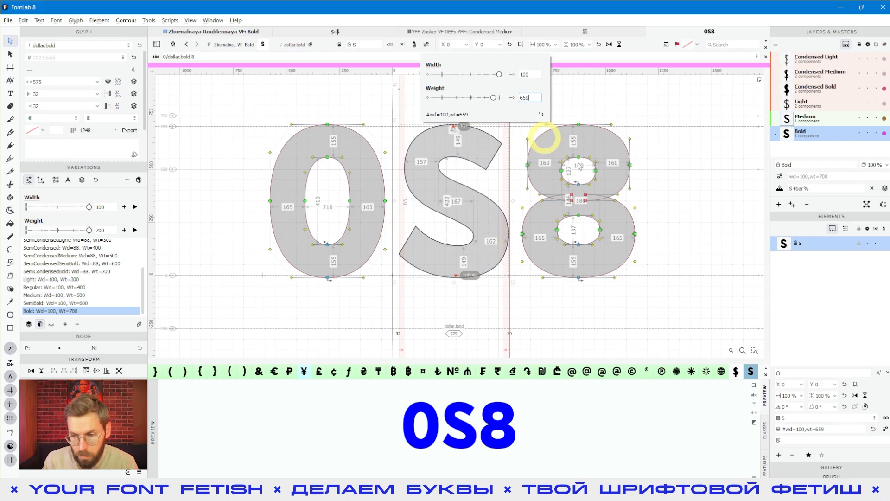
{"action": "left_click", "coordinate": [807, 431]}
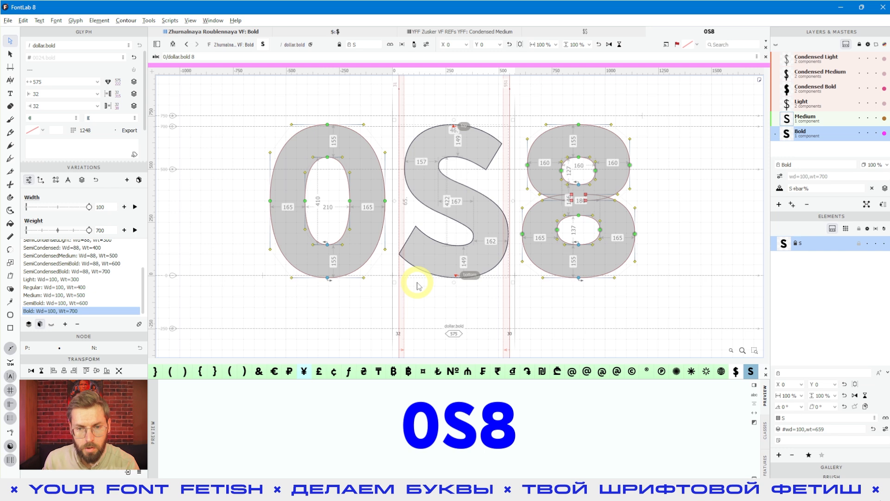
{"action": "left_click", "coordinate": [474, 206]}
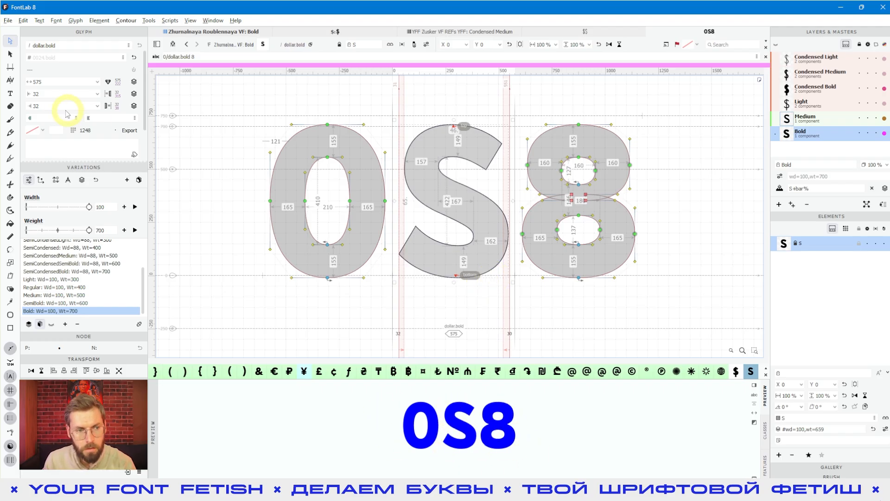
- Type S after the 8 so the sample reads 0S8S
{"action": "left_click", "coordinate": [4, 94]}
{"action": "left_click", "coordinate": [665, 215]}
{"action": "type", "text": "S"}
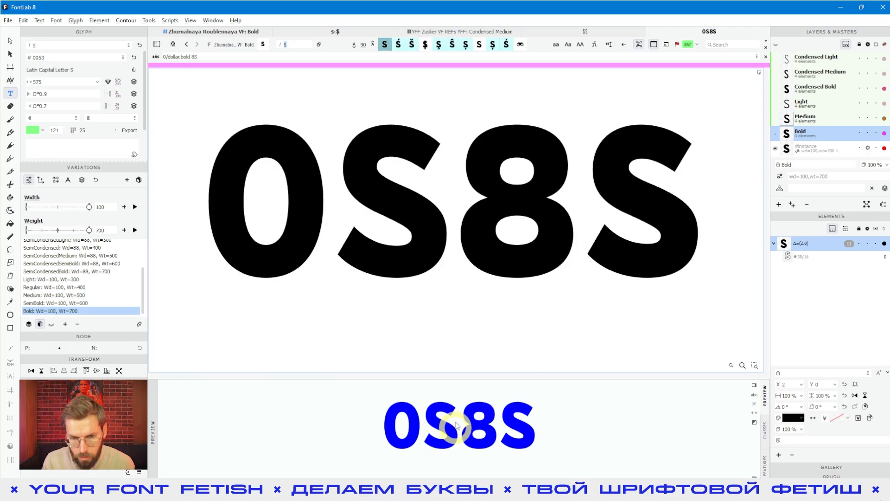
- Return to outline editing and open the dollar glyph in the 0S8S line
{"action": "left_click", "coordinate": [426, 222]}
{"action": "left_click", "coordinate": [11, 41]}
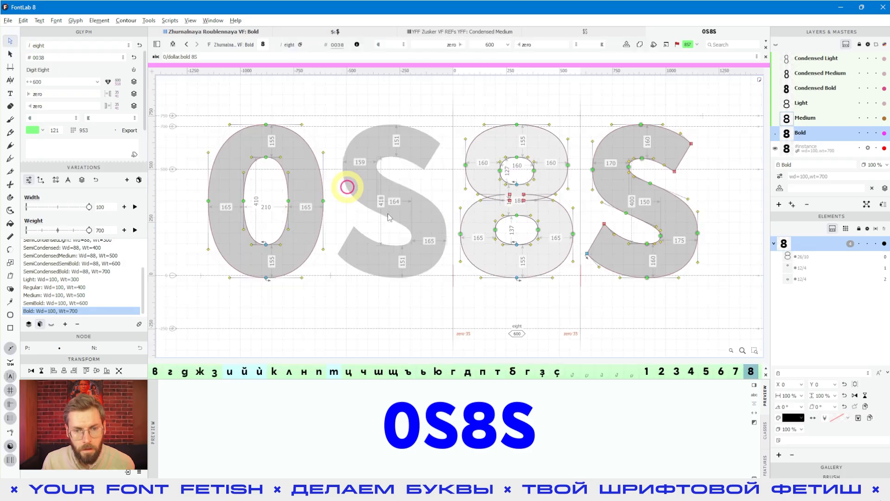
{"action": "key", "text": "space"}
{"action": "left_click_drag", "start_coordinate": [393, 295], "coordinate": [446, 304]}
{"action": "double_click", "coordinate": [480, 241]}
{"action": "key", "text": "space"}
{"action": "left_click_drag", "start_coordinate": [475, 257], "coordinate": [462, 254]}
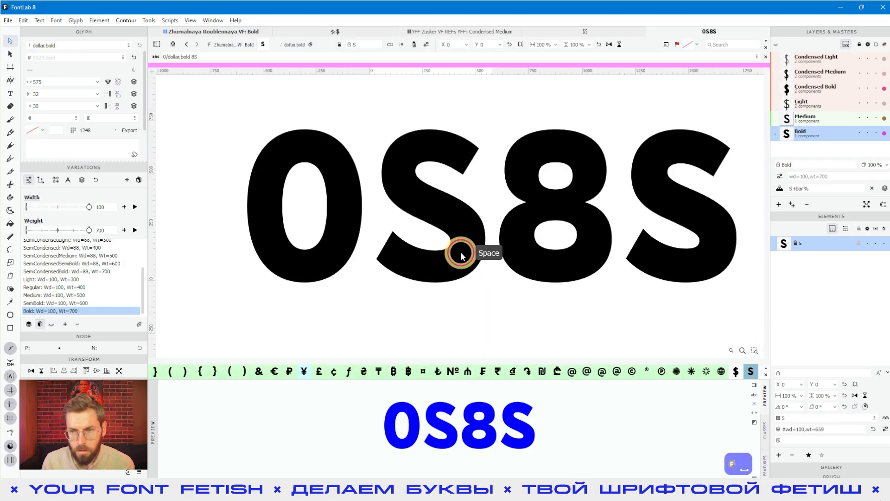
- Set the Medium master's S component weight to 490, down from 500
{"action": "left_click", "coordinate": [784, 119]}
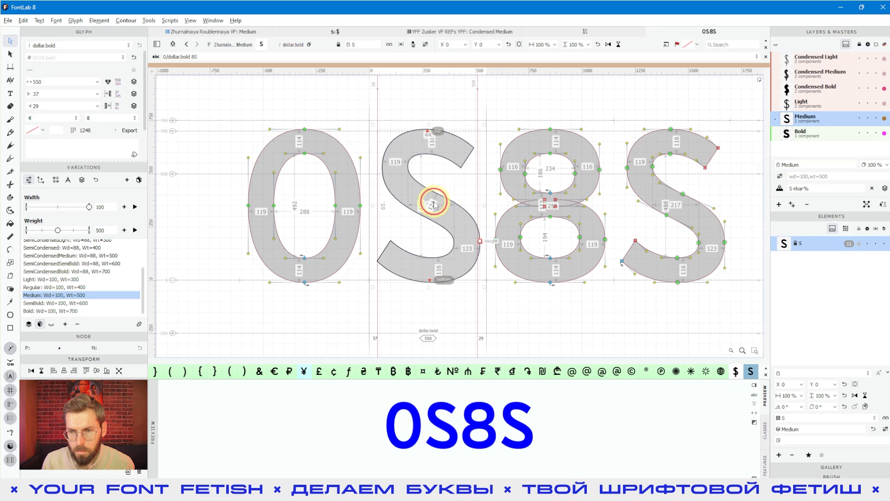
{"action": "left_click", "coordinate": [806, 107]}
{"action": "left_click", "coordinate": [424, 220]}
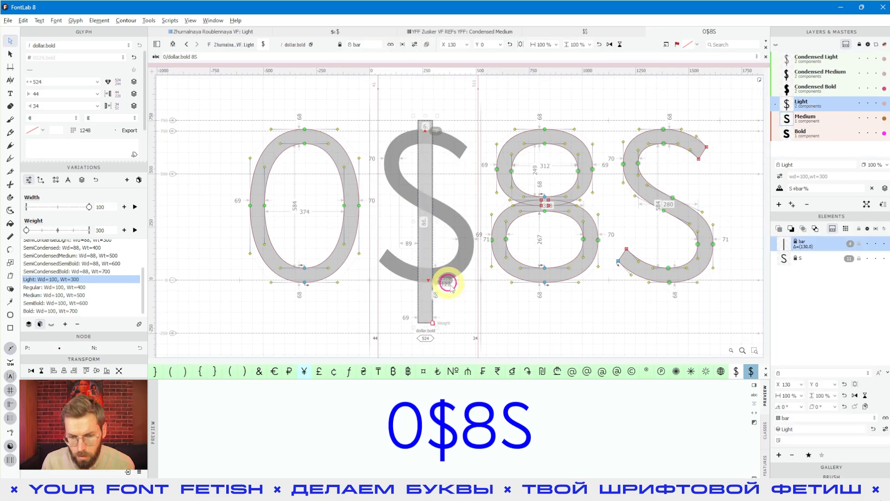
{"action": "left_click", "coordinate": [829, 120]}
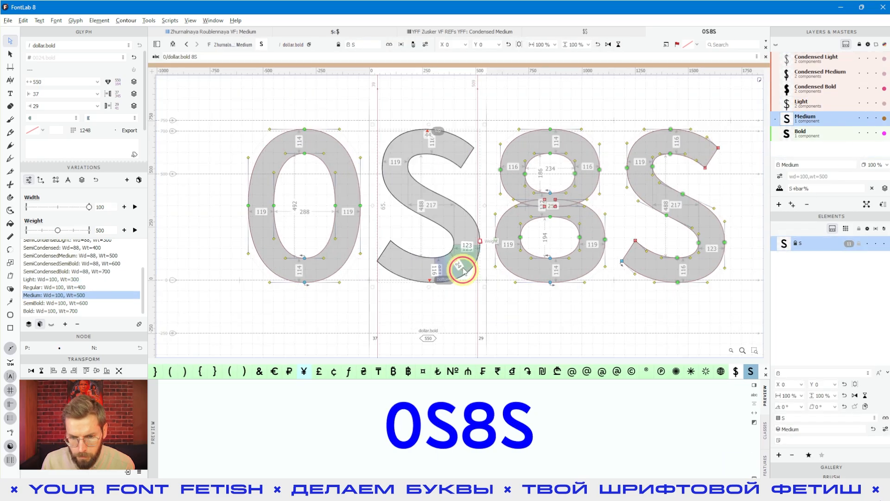
{"action": "key", "text": "space"}
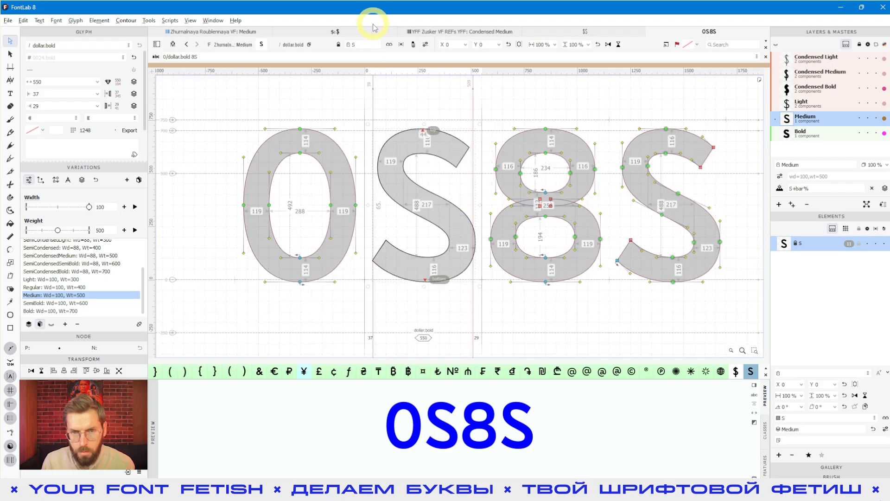
{"action": "left_click", "coordinate": [424, 45]}
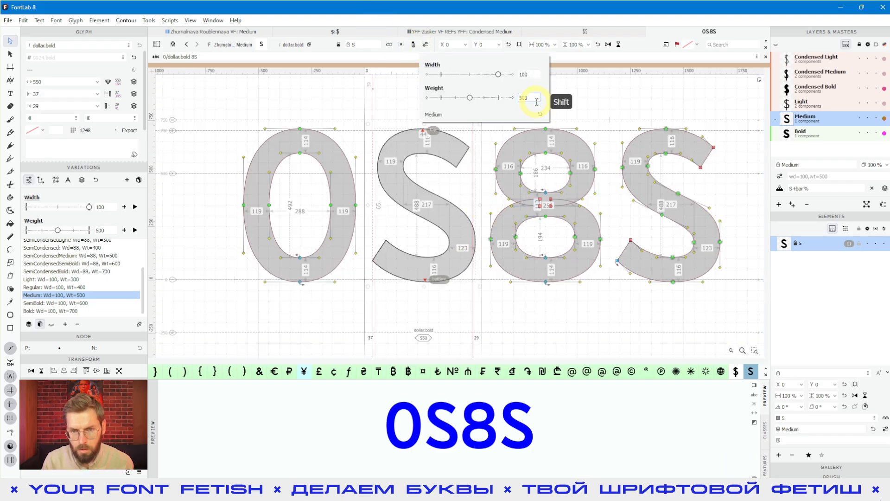
{"action": "key", "text": "shift+Down"}
{"action": "key", "text": "shift+Down"}
{"action": "key", "text": "shift+Down"}
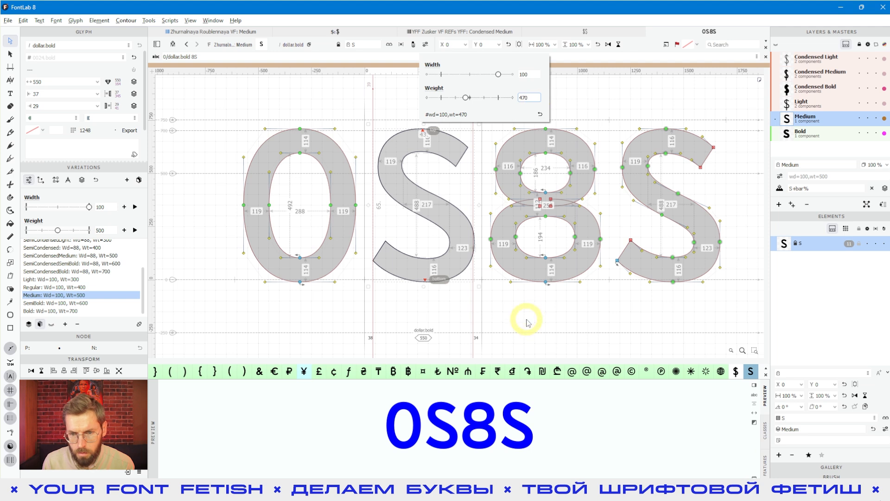
{"action": "left_click", "coordinate": [505, 239]}
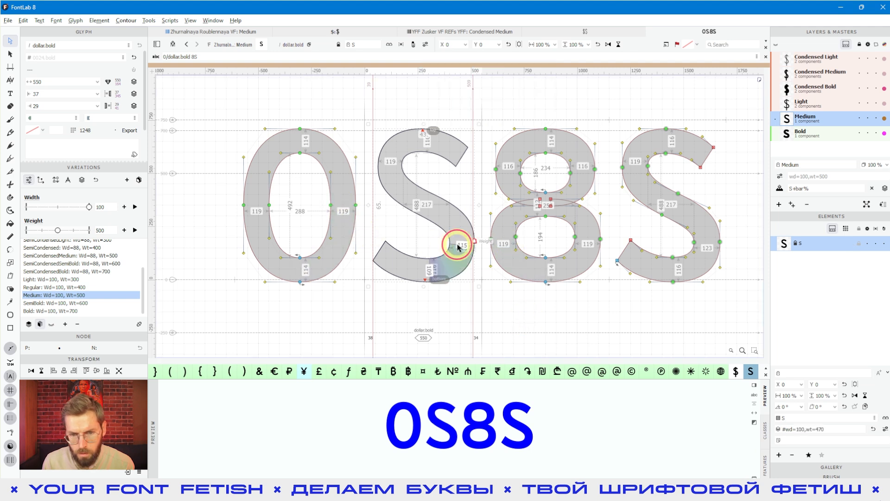
{"action": "left_click", "coordinate": [425, 45]}
{"action": "key", "text": "shift+Up"}
{"action": "key", "text": "shift+Up"}
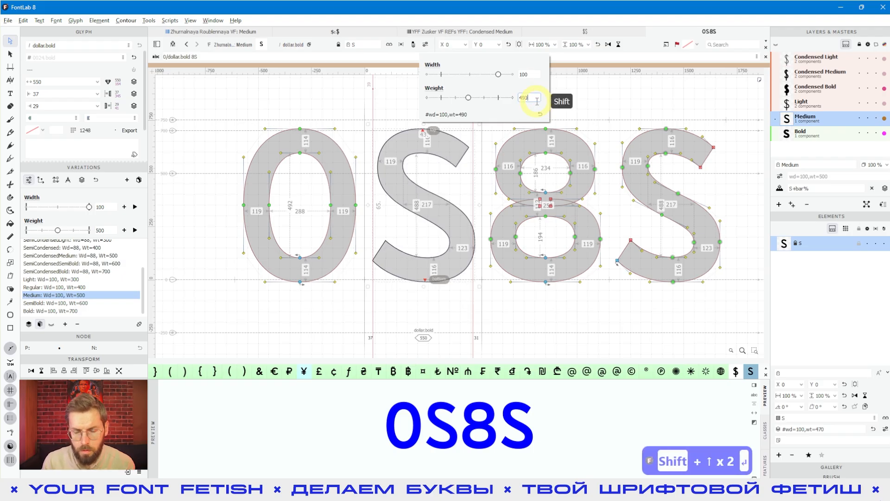
{"action": "left_click", "coordinate": [459, 294]}
{"action": "scroll", "coordinate": [461, 241], "scroll_direction": "up", "scroll_amount": 4}
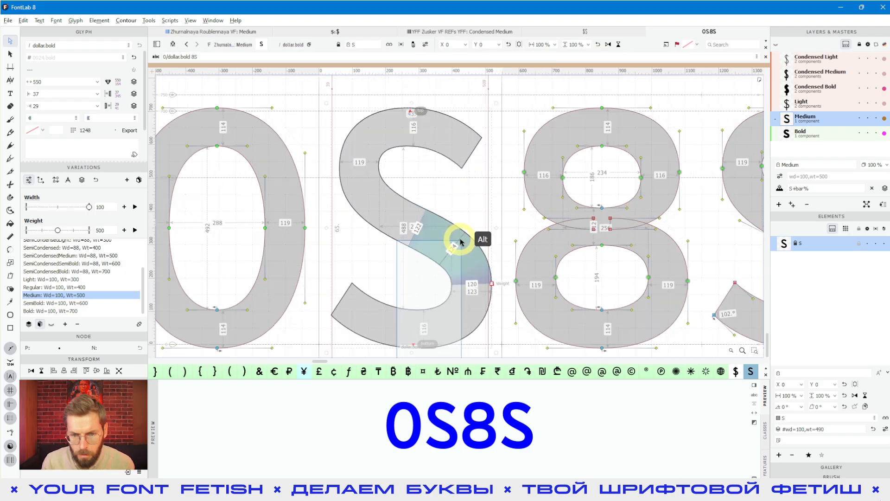
{"action": "scroll", "coordinate": [469, 267], "scroll_direction": "down", "scroll_amount": 1}
- Use Font > Live Update to refresh the glyphs built from components
{"action": "left_click", "coordinate": [99, 21]}
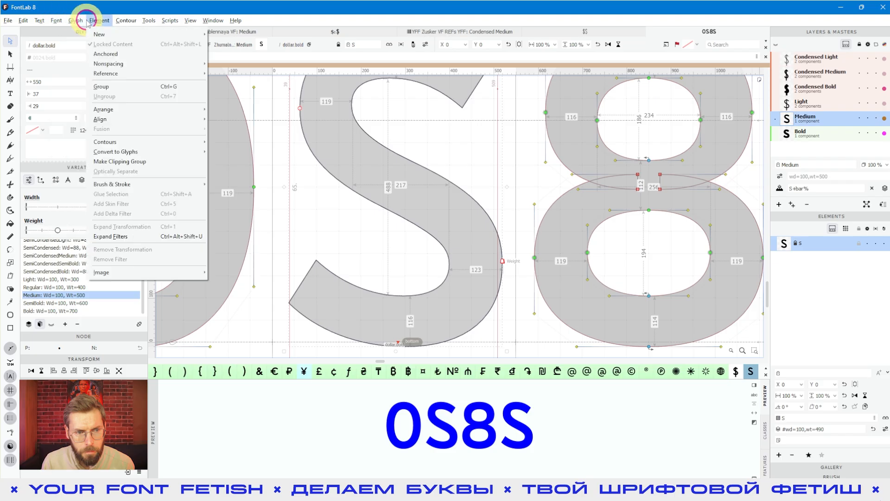
{"action": "left_click", "coordinate": [56, 21]}
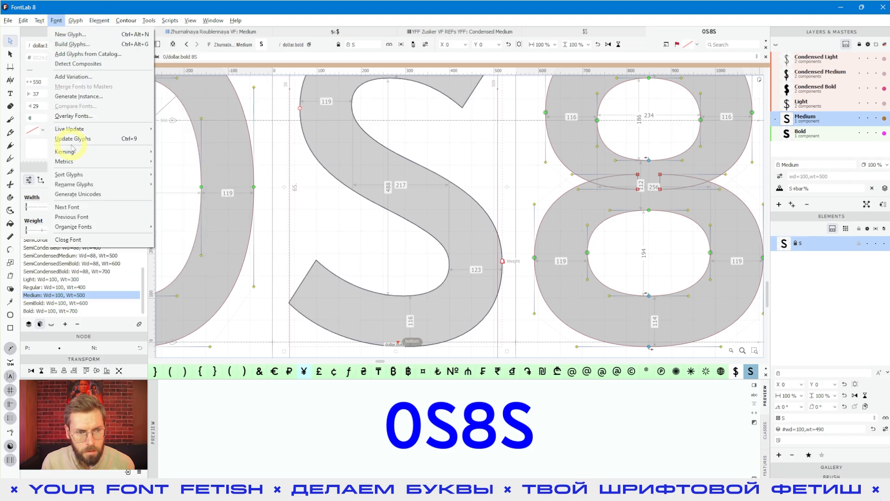
{"action": "left_click", "coordinate": [179, 139]}
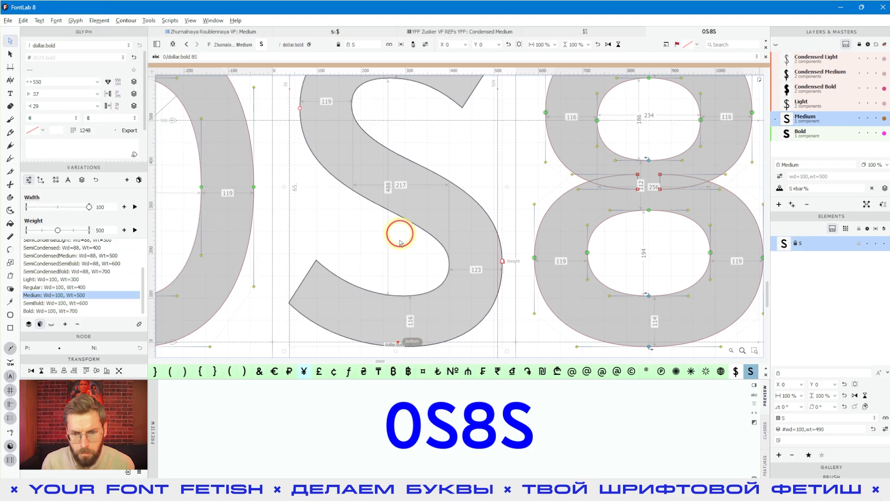
{"action": "scroll", "coordinate": [565, 260], "scroll_direction": "down", "scroll_amount": 3}
{"action": "key", "text": "space"}
{"action": "left_click_drag", "start_coordinate": [595, 306], "coordinate": [519, 310]}
{"action": "key", "text": "space"}
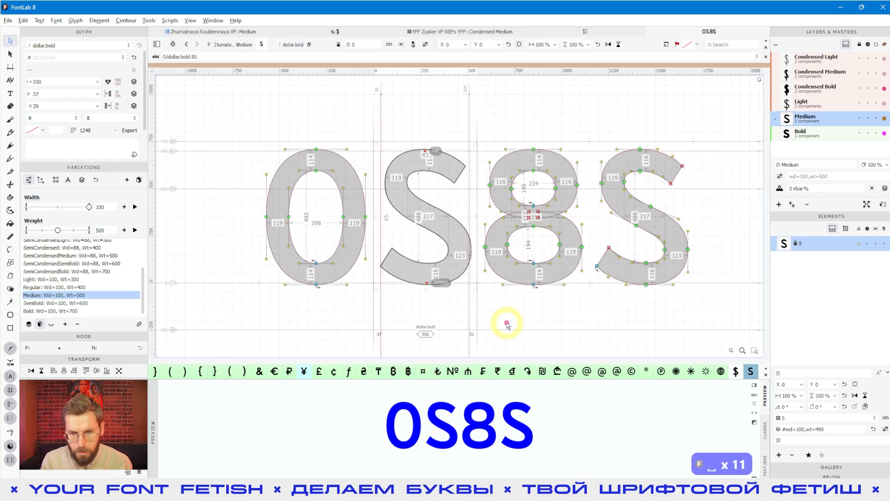
- Switch dollar.bold to its Bold master for editing
{"action": "left_click", "coordinate": [804, 134]}
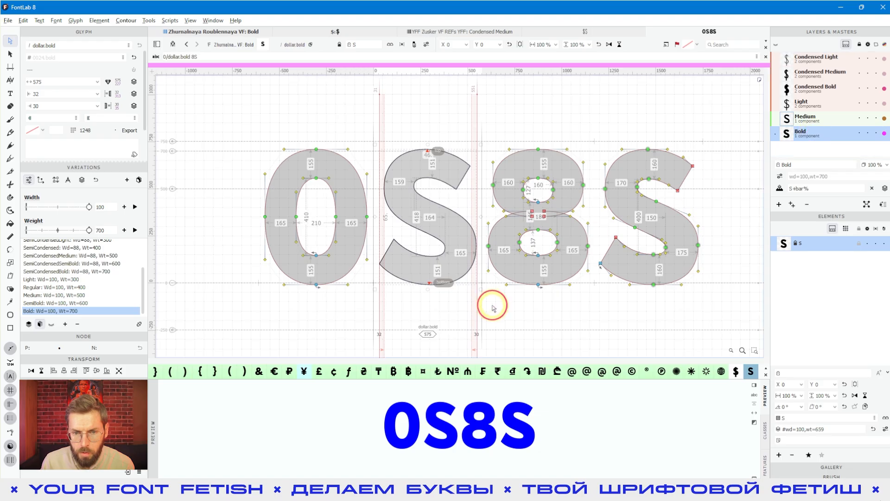
{"action": "key", "text": "space"}
{"action": "left_click_drag", "start_coordinate": [492, 305], "coordinate": [495, 305]}
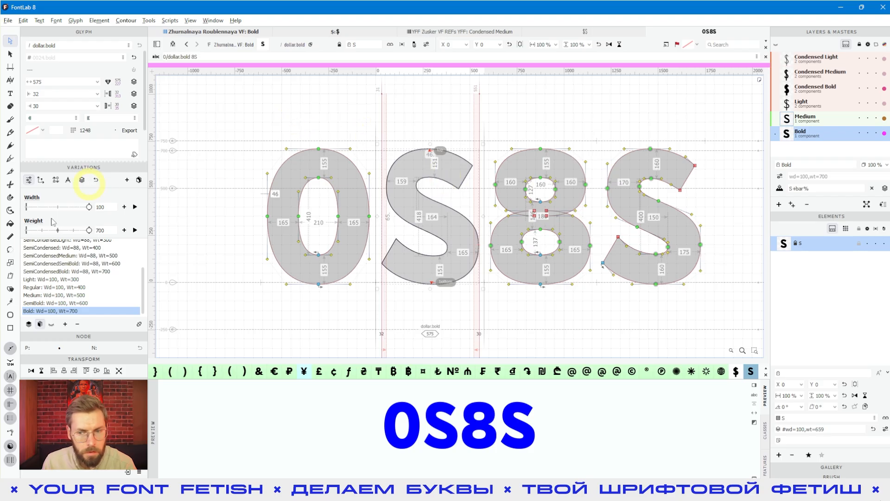
{"action": "left_click", "coordinate": [10, 328]}
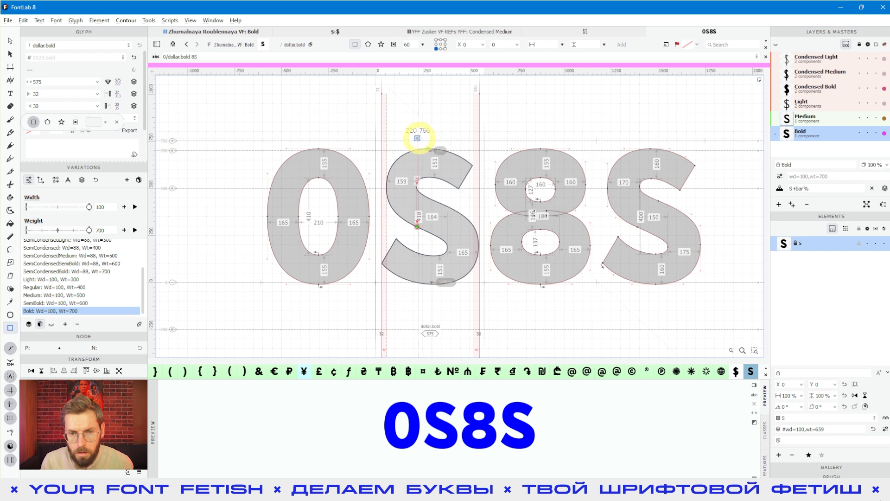
- Draw rectangle bars above and below the S and make them 150 units wide
{"action": "left_click_drag", "start_coordinate": [417, 140], "coordinate": [445, 161]}
{"action": "left_click_drag", "start_coordinate": [416, 275], "coordinate": [440, 311]}
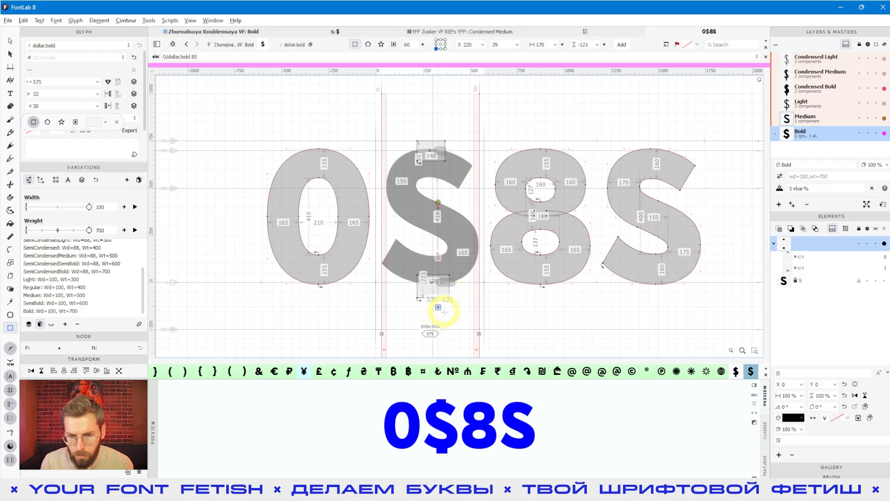
{"action": "key", "text": "a"}
{"action": "scroll", "coordinate": [443, 293], "scroll_direction": "up", "scroll_amount": 2}
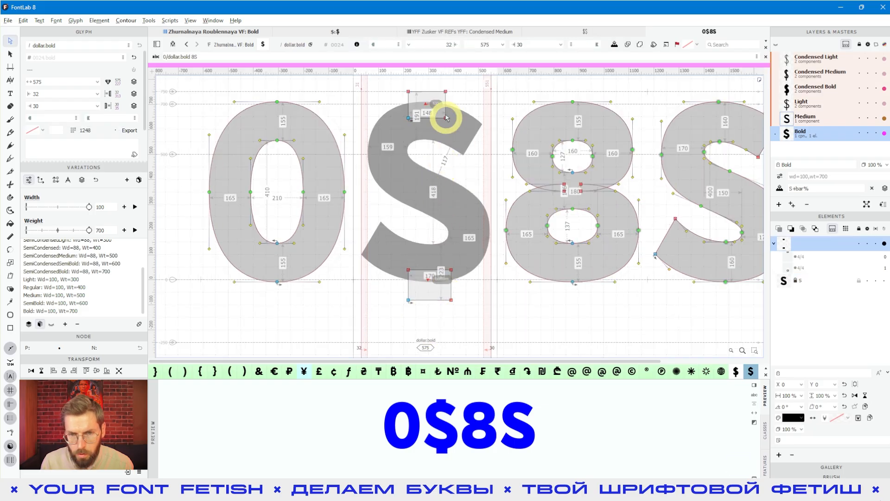
{"action": "left_click_drag", "start_coordinate": [437, 83], "coordinate": [470, 329]}
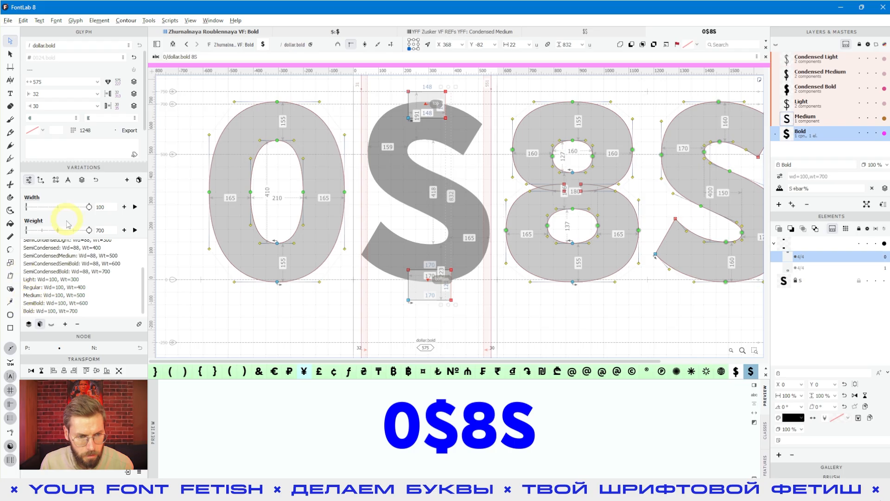
{"action": "left_click_drag", "start_coordinate": [401, 83], "coordinate": [423, 332]}
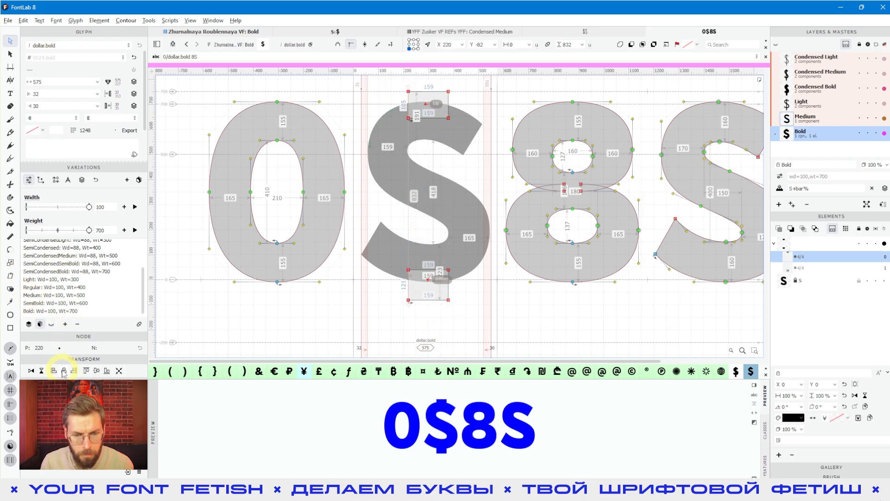
{"action": "left_click_drag", "start_coordinate": [443, 322], "coordinate": [466, 89]}
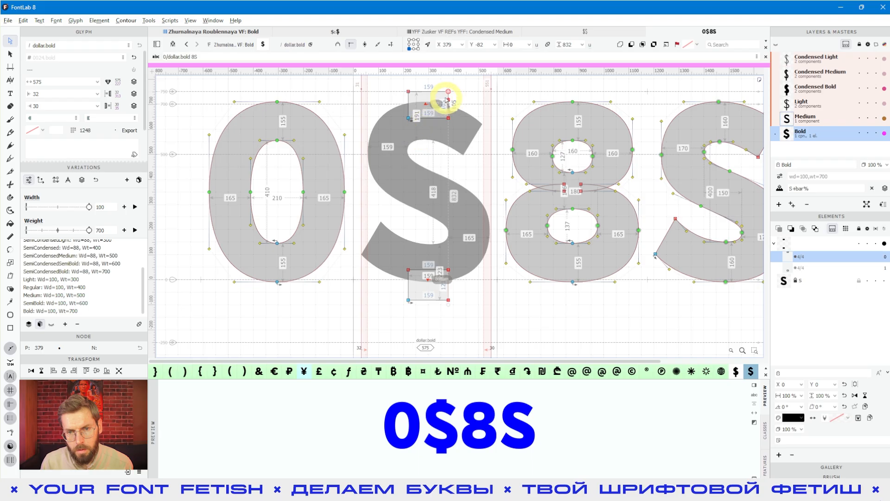
{"action": "scroll", "coordinate": [446, 98], "scroll_direction": "up", "scroll_amount": 2, "text": "alt"}
{"action": "key", "text": "Right"}
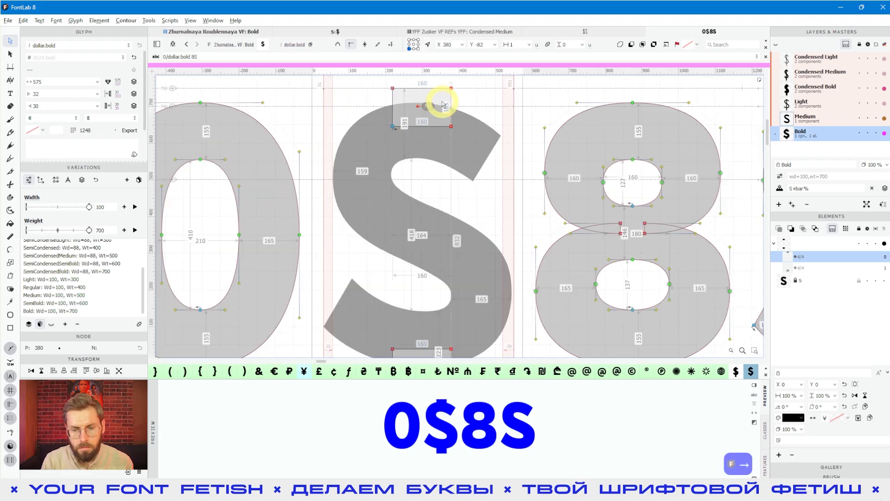
{"action": "scroll", "coordinate": [430, 105], "scroll_direction": "down", "scroll_amount": 2}
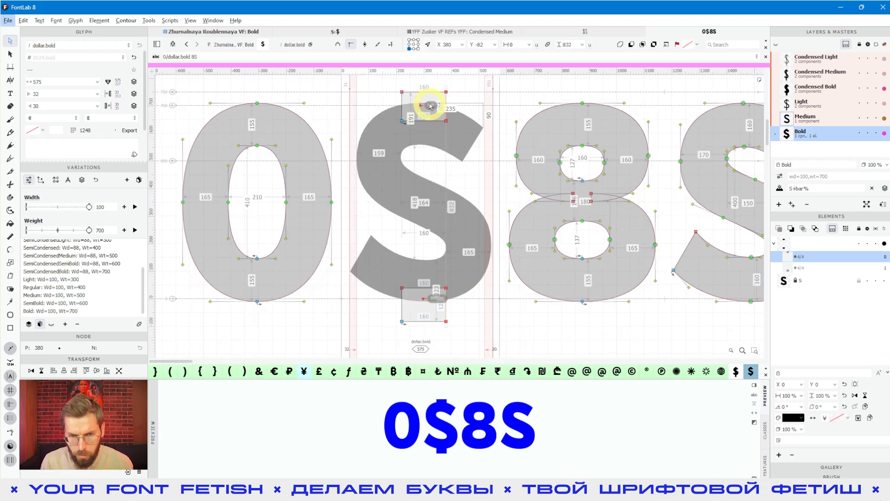
{"action": "scroll", "coordinate": [444, 111], "scroll_direction": "up", "scroll_amount": 1}
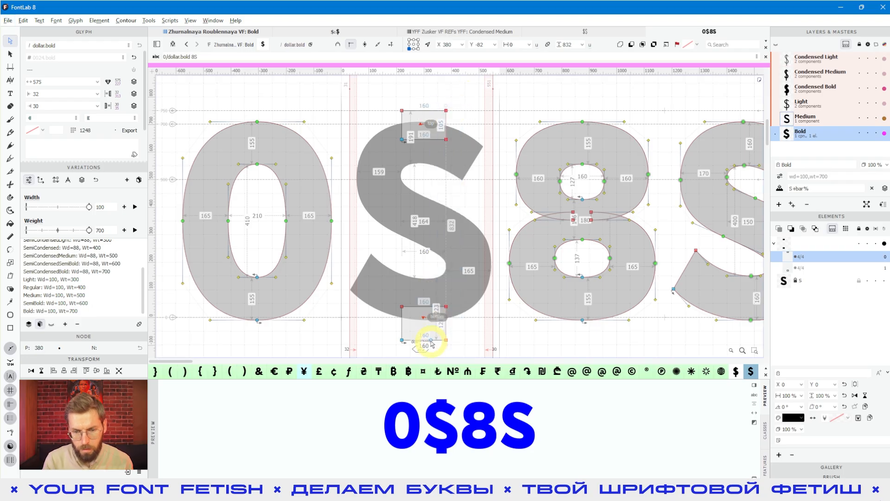
{"action": "key", "text": "shift+Left"}
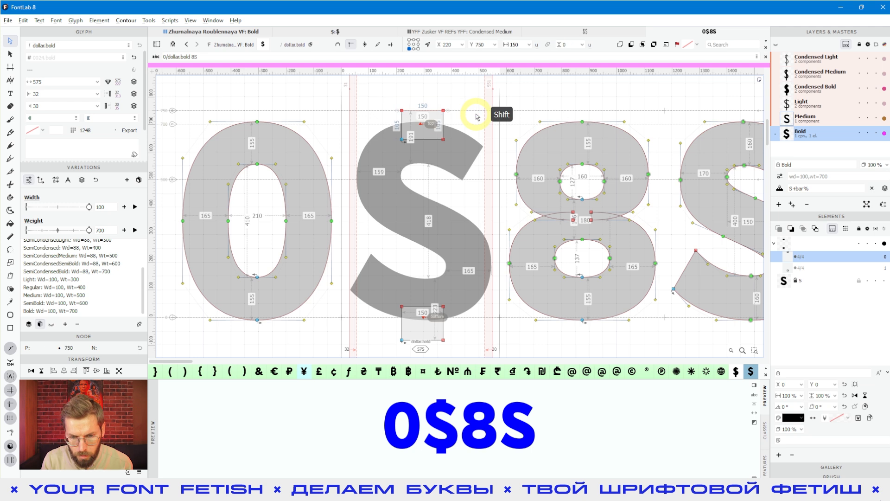
- Adjust the bar heights, extending the bottom bar down to -100
{"action": "key", "text": "shift+Up"}
{"action": "key", "text": "shift+Up"}
{"action": "key", "text": "shift+Up"}
{"action": "key", "text": "shift+Up"}
{"action": "key", "text": "shift+Up"}
{"action": "key", "text": "shift+Up"}
{"action": "key", "text": "shift+Down"}
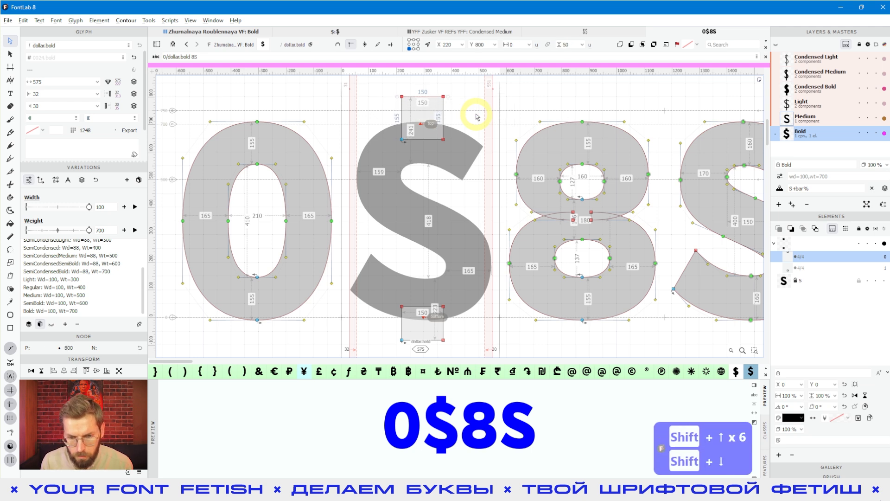
{"action": "scroll", "coordinate": [413, 278], "scroll_direction": "down", "scroll_amount": 1}
{"action": "left_click_drag", "start_coordinate": [481, 308], "coordinate": [381, 326]}
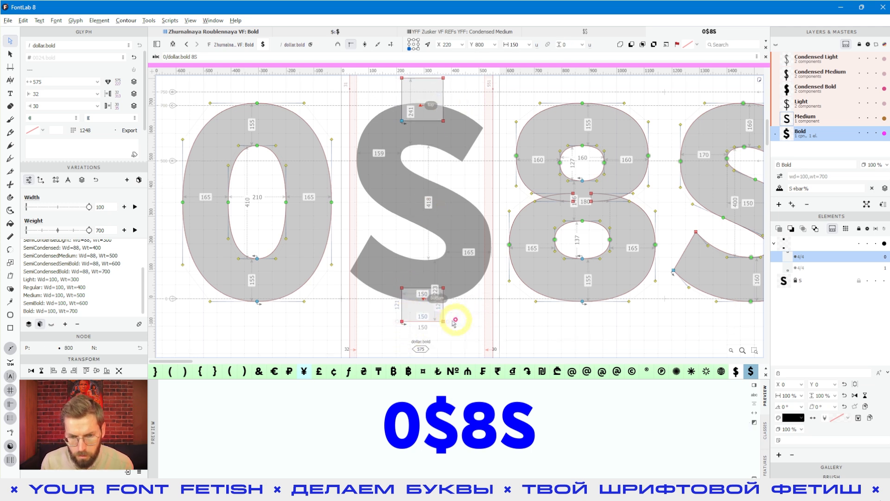
{"action": "left_click", "coordinate": [444, 322]}
{"action": "key", "text": "shift+Down"}
{"action": "key", "text": "shift+Down"}
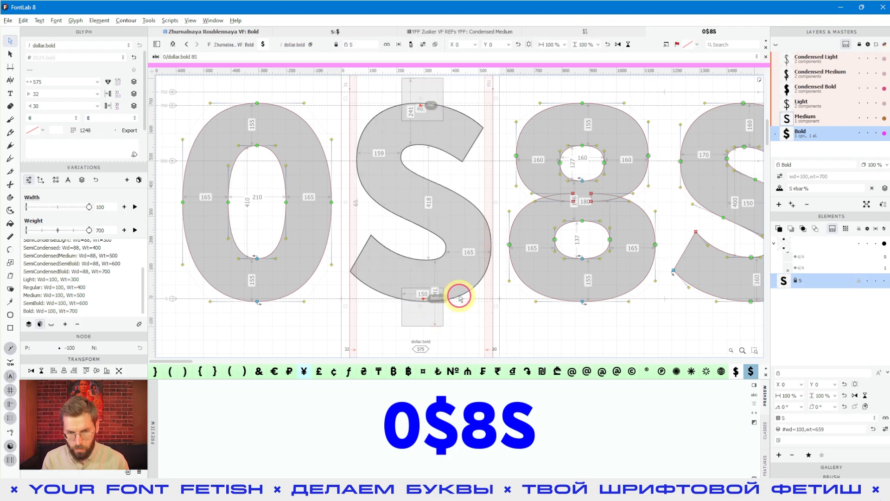
{"action": "scroll", "coordinate": [460, 306], "scroll_direction": "down", "scroll_amount": 1}
{"action": "left_click", "coordinate": [464, 312]}
- Nudge the bar element to settle it one unit to the right
{"action": "key", "text": "v"}
{"action": "left_click", "coordinate": [423, 299]}
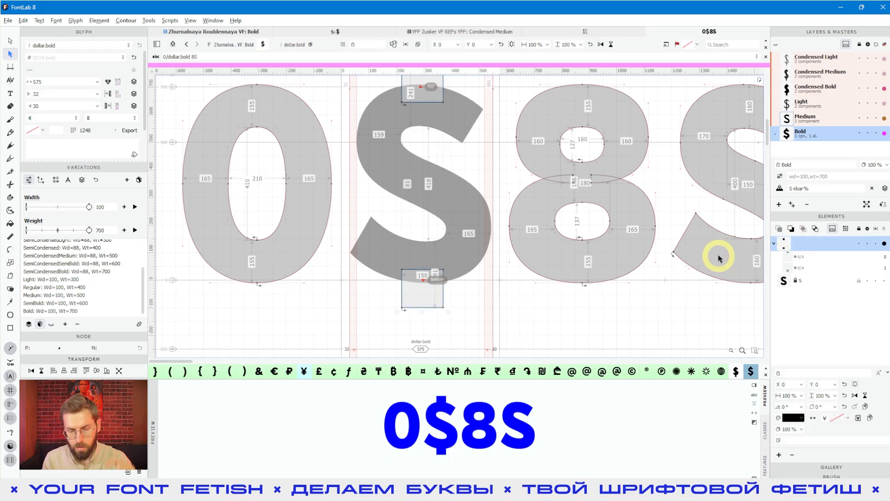
{"action": "key", "text": "Right"}
{"action": "key", "text": "Right"}
{"action": "key", "text": "Left"}
{"action": "key", "text": "Right"}
{"action": "key", "text": "Right"}
{"action": "key", "text": "Left"}
{"action": "key", "text": "Left"}
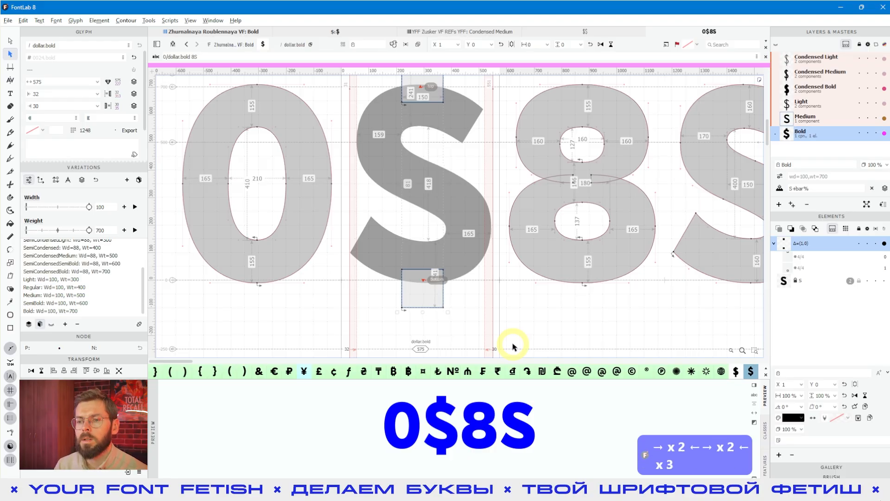
{"action": "scroll", "coordinate": [509, 336], "scroll_direction": "down", "scroll_amount": 3}
- Copy the dollar's stem bars and paste them into the Medium master
{"action": "left_click", "coordinate": [503, 310]}
{"action": "key", "text": "space"}
{"action": "left_click_drag", "start_coordinate": [504, 310], "coordinate": [441, 301]}
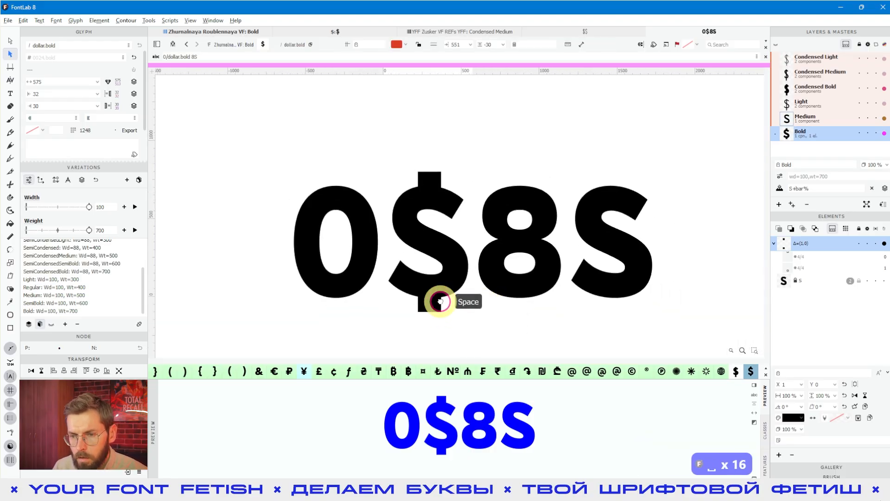
{"action": "left_click", "coordinate": [438, 176]}
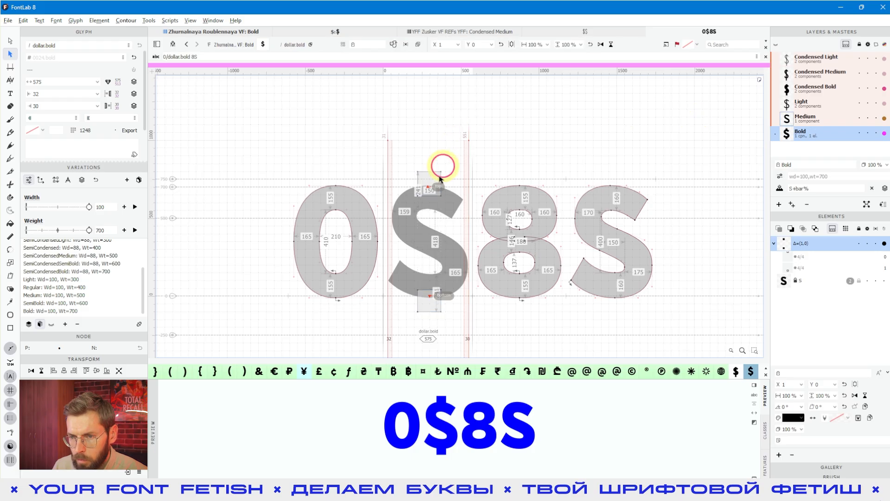
{"action": "key", "text": "ctrl+c"}
{"action": "left_click", "coordinate": [847, 116]}
{"action": "key", "text": "ctrl+v"}
- Narrow the Medium bars by 30 units to 110 units by moving their right-side nodes
{"action": "key", "text": "a"}
{"action": "left_click_drag", "start_coordinate": [432, 153], "coordinate": [445, 335]}
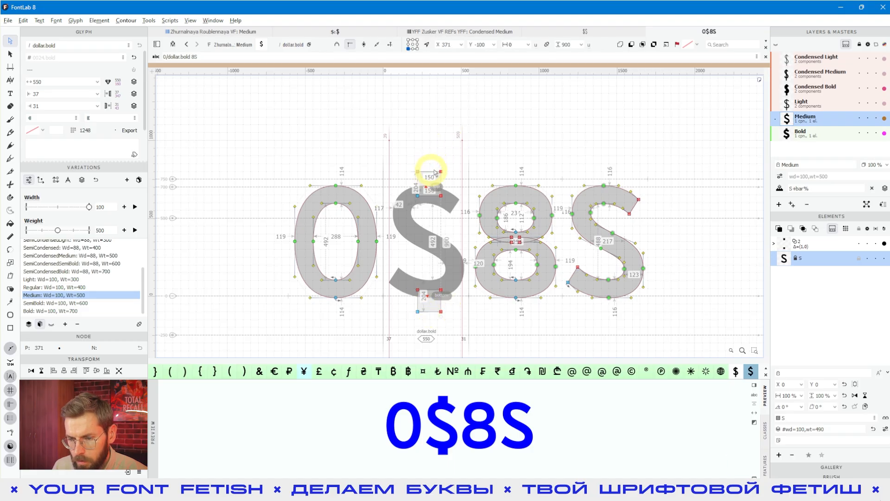
{"action": "left_click_drag", "start_coordinate": [432, 147], "coordinate": [452, 326]}
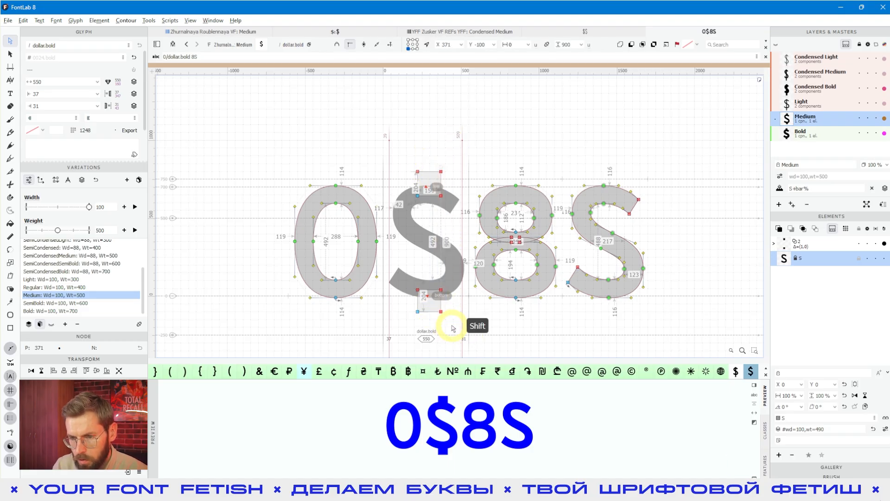
{"action": "key", "text": "shift+Left"}
{"action": "key", "text": "shift+Left"}
{"action": "key", "text": "shift+Left"}
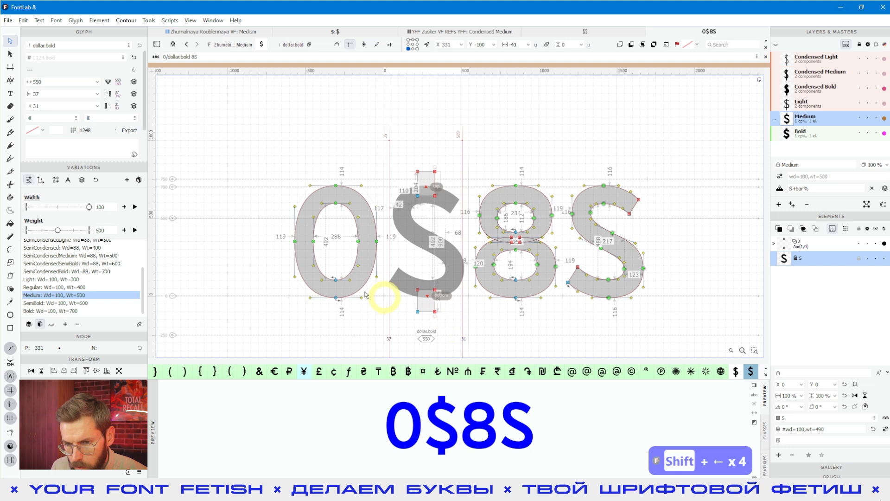
{"action": "scroll", "coordinate": [432, 306], "scroll_direction": "up", "scroll_amount": 1}
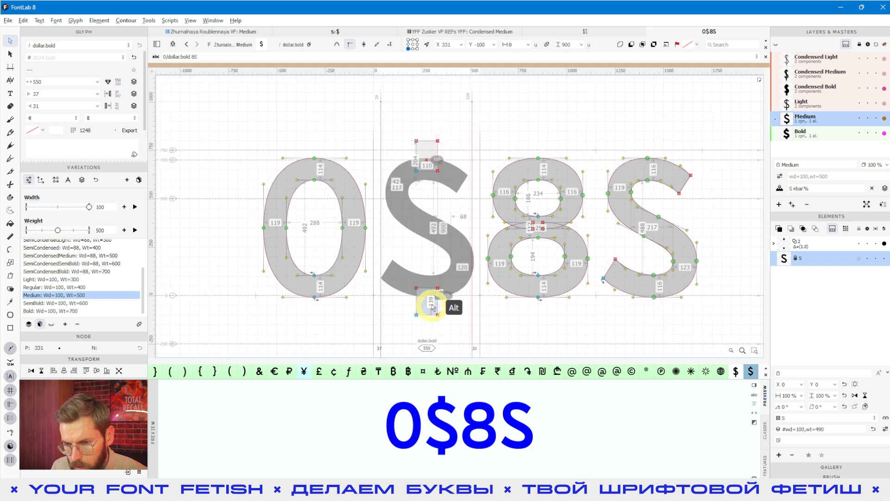
{"action": "scroll", "coordinate": [433, 305], "scroll_direction": "up", "scroll_amount": 1}
- Shift the Medium bars 10 units right and check the filled preview
{"action": "key", "text": "v"}
{"action": "left_click", "coordinate": [449, 338]}
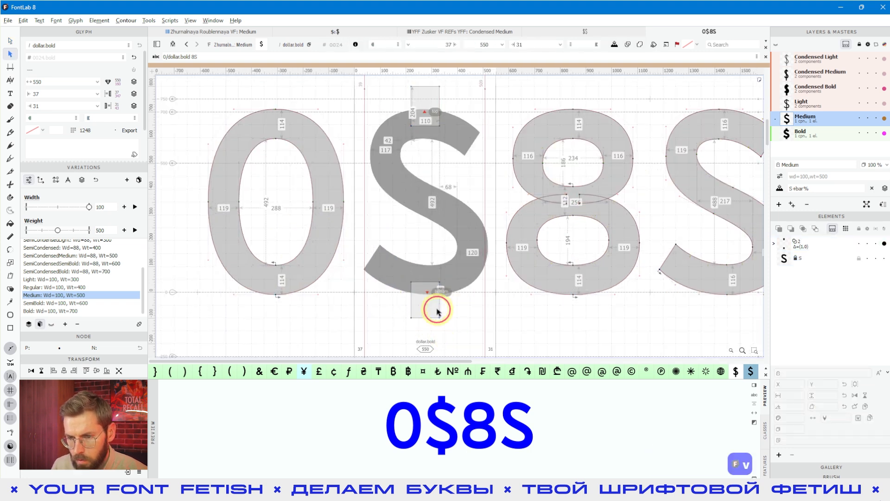
{"action": "left_click", "coordinate": [437, 312]}
{"action": "key", "text": "shift+Right"}
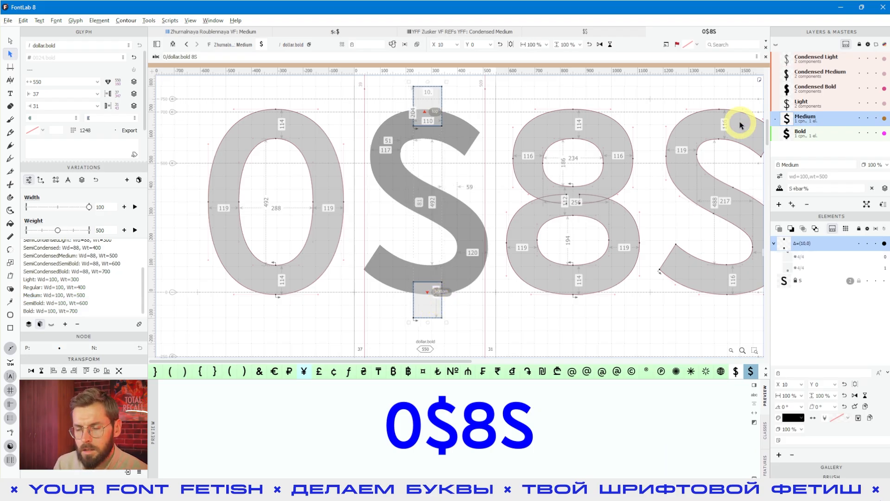
{"action": "scroll", "coordinate": [454, 138], "scroll_direction": "down", "scroll_amount": 1}
{"action": "left_click", "coordinate": [500, 285]}
{"action": "key", "text": "space"}
{"action": "left_click_drag", "start_coordinate": [542, 293], "coordinate": [507, 306]}
{"action": "key", "text": "space"}
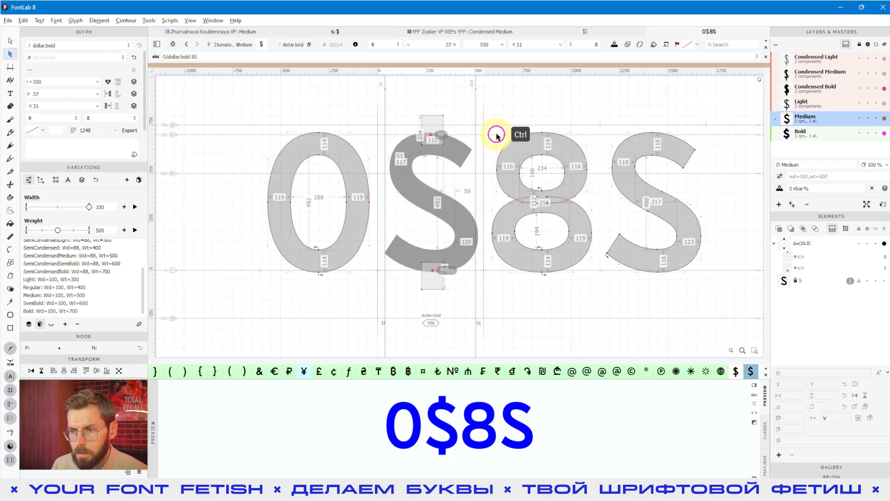
- Save the font, preview the wt441, wd85 instance, and return to the glyph overview
{"action": "key", "text": "ctrl+s"}
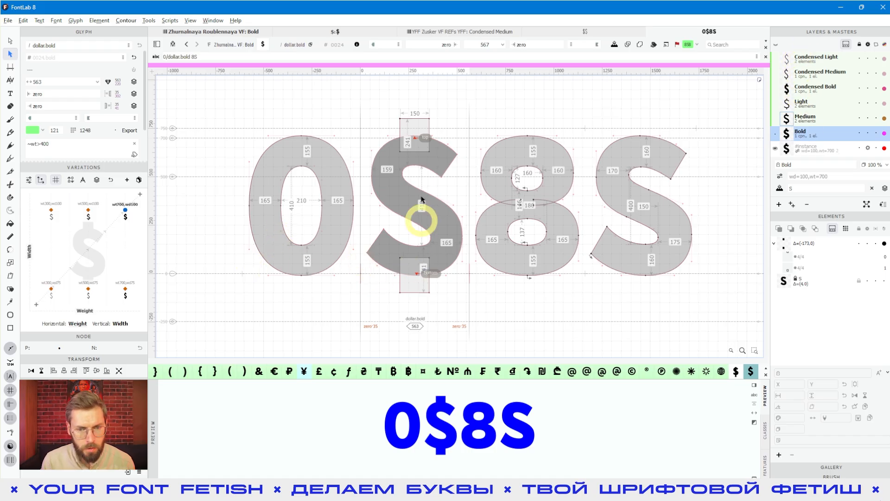
{"action": "left_click_drag", "start_coordinate": [66, 270], "coordinate": [77, 256]}
{"action": "key", "text": "space"}
{"action": "left_click_drag", "start_coordinate": [531, 313], "coordinate": [494, 314]}
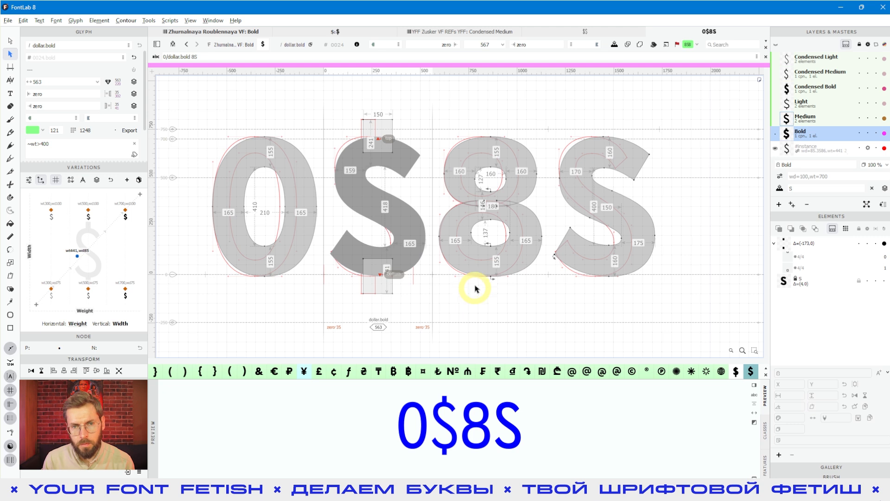
{"action": "left_click", "coordinate": [217, 34]}
- Select the dollar in Latin Simple and rebuild it from the dollar.bold component
{"action": "left_click", "coordinate": [355, 228]}
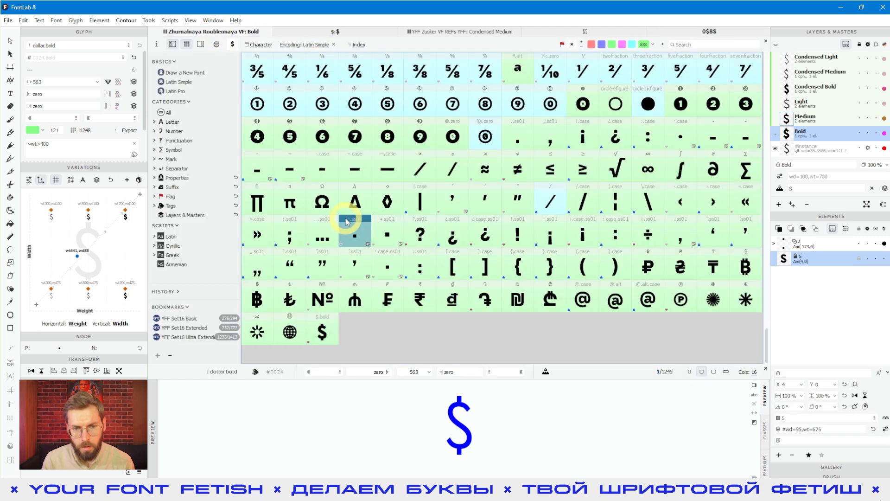
{"action": "scroll", "coordinate": [435, 258], "scroll_direction": "up", "scroll_amount": 5}
{"action": "scroll", "coordinate": [435, 258], "scroll_direction": "up", "scroll_amount": 8}
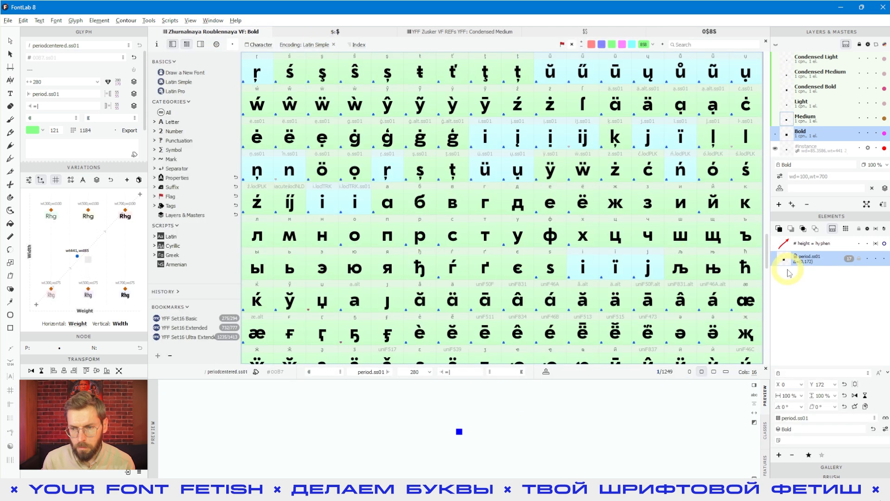
{"action": "left_click_drag", "start_coordinate": [767, 239], "coordinate": [773, 54]}
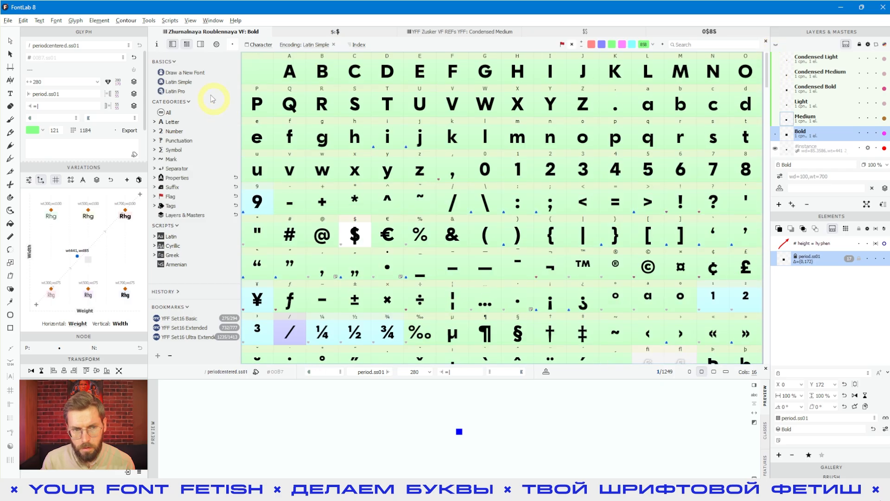
{"action": "left_click", "coordinate": [178, 82]}
{"action": "left_click", "coordinate": [355, 235]}
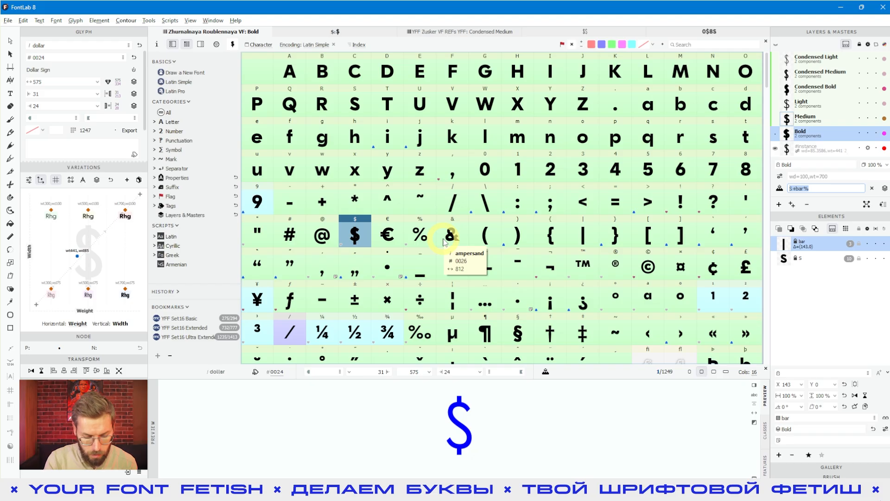
{"action": "type", "text": "dollar.bold"}
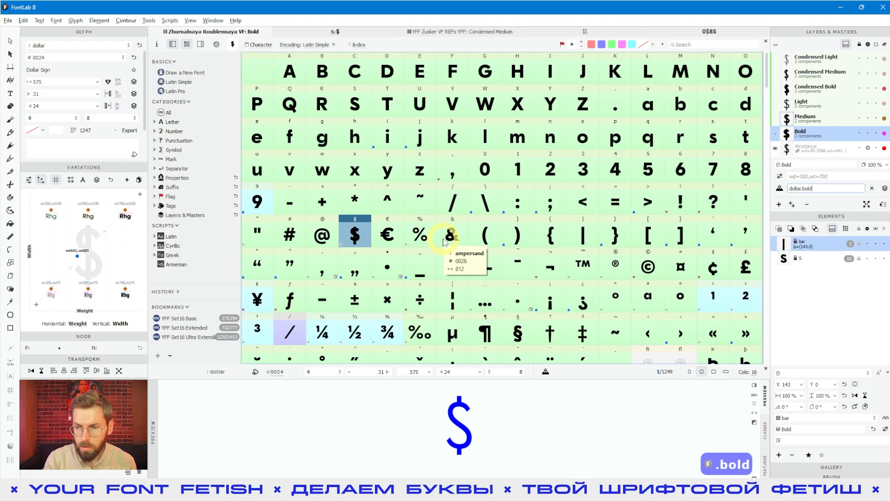
{"action": "key", "text": "alt"}
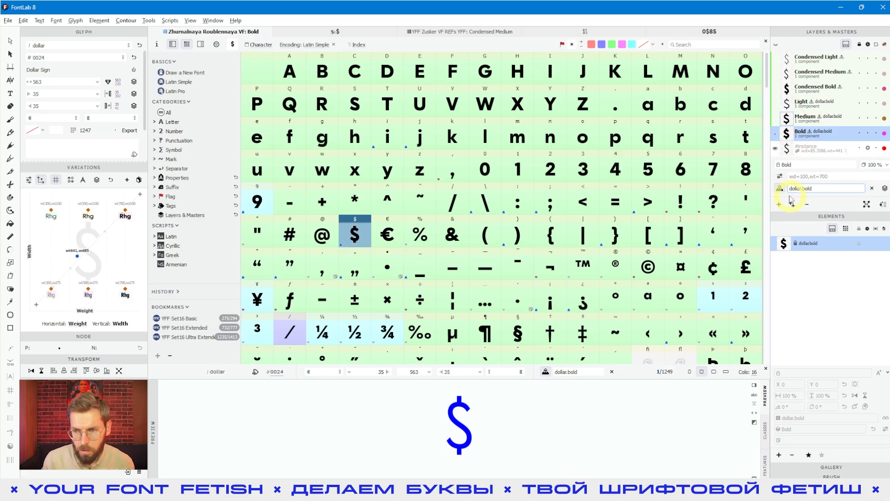
- Link both the left and right sidebearings to dollar.bold
{"action": "key", "text": "ctrl+c"}
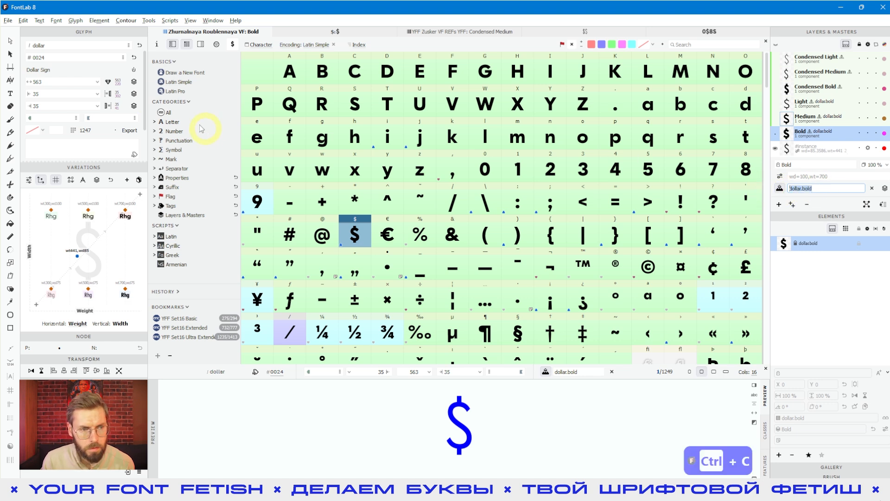
{"action": "left_click", "coordinate": [61, 95]}
{"action": "key", "text": "ctrl+a"}
{"action": "key", "text": "ctrl+v"}
{"action": "left_click", "coordinate": [52, 106]}
{"action": "key", "text": "ctrl+a"}
{"action": "key", "text": "ctrl+v"}
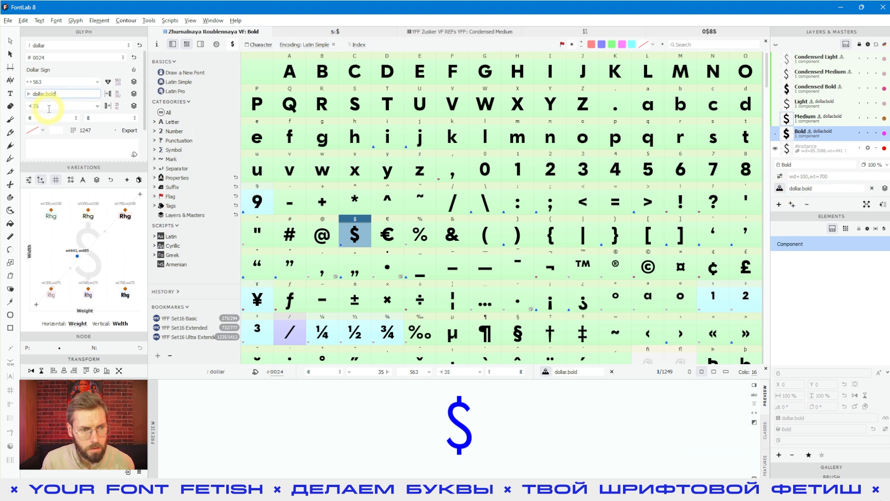
{"action": "left_click", "coordinate": [65, 95]}
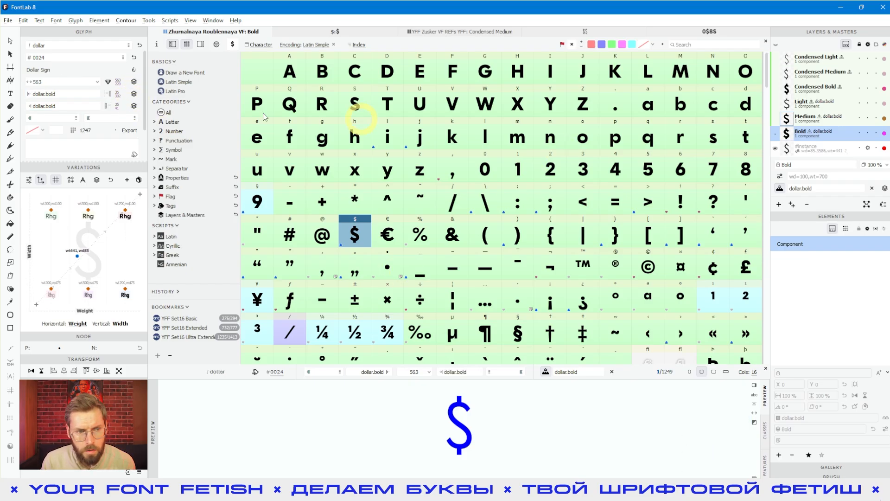
- Turn off automatic layer rebuilding in the Medium master and open the dollar for editing
{"action": "left_click", "coordinate": [808, 119]}
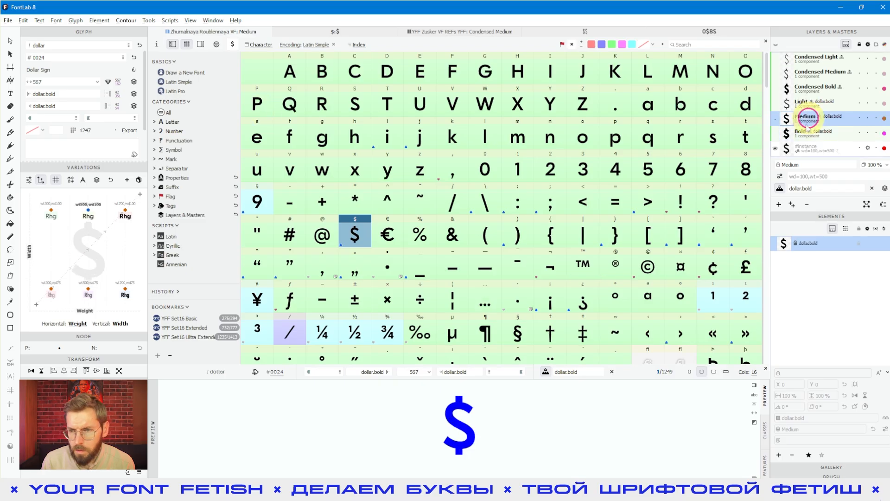
{"action": "left_click", "coordinate": [781, 189], "text": "alt"}
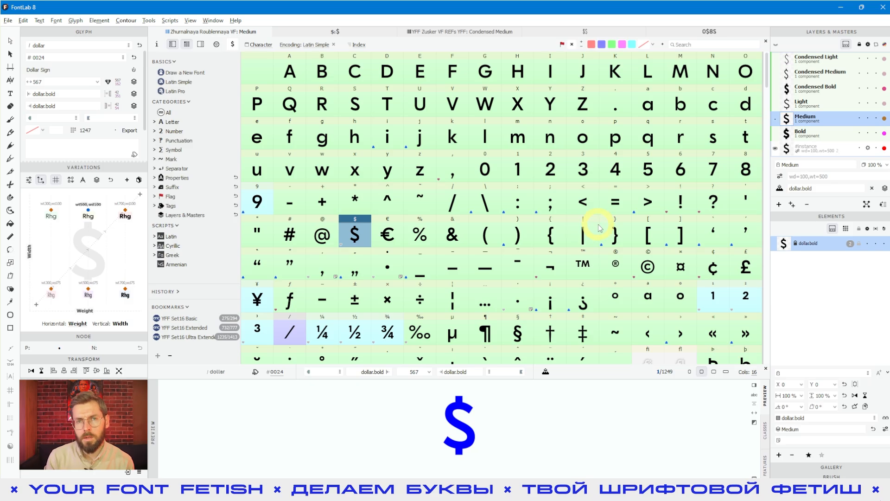
{"action": "double_click", "coordinate": [355, 232]}
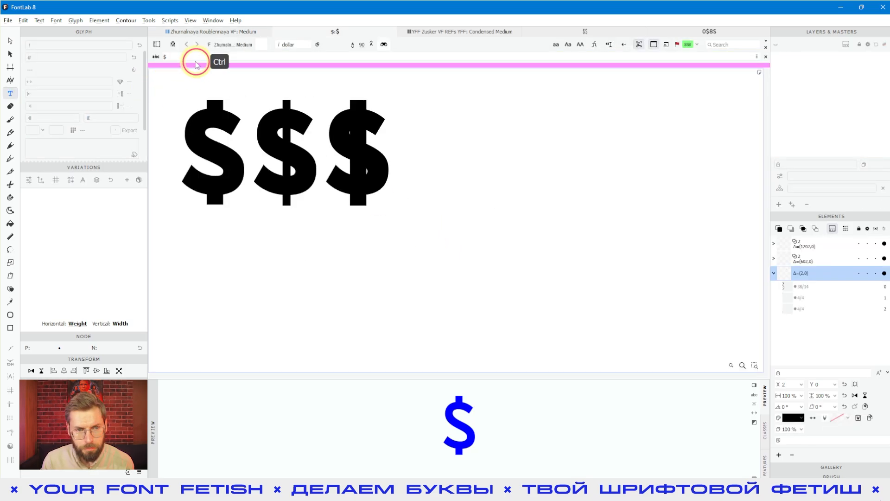
- Reduce the text line to the dollar alone and add an I after it, giving $I
{"action": "key", "text": "ctrl+a"}
{"action": "key", "text": "ctrl+x"}
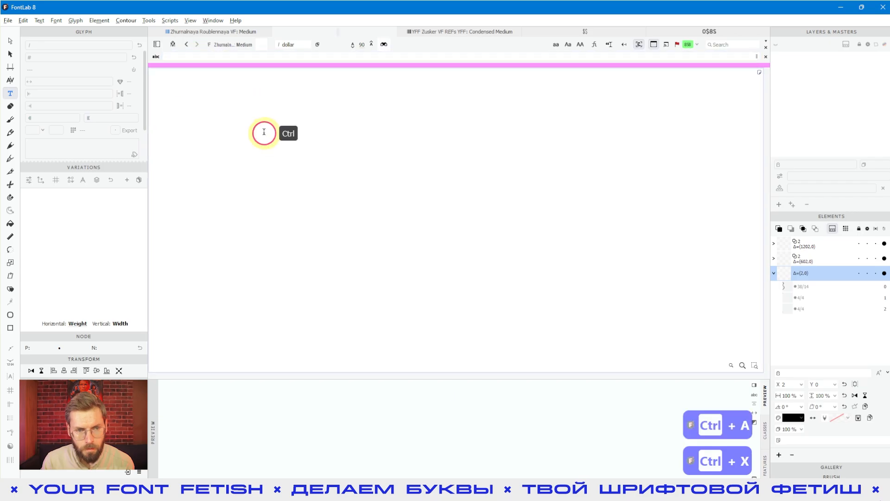
{"action": "key", "text": "ctrl+v"}
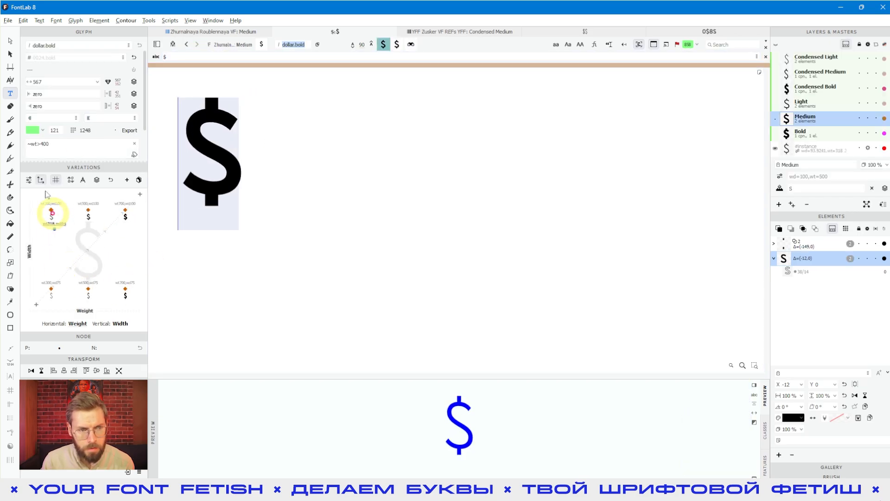
{"action": "left_click", "coordinate": [10, 91]}
{"action": "left_click", "coordinate": [261, 162]}
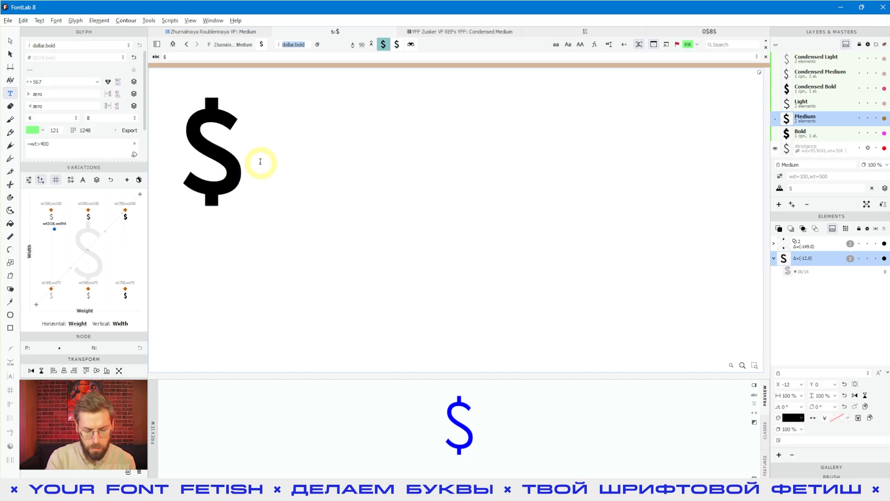
{"action": "type", "text": "I"}
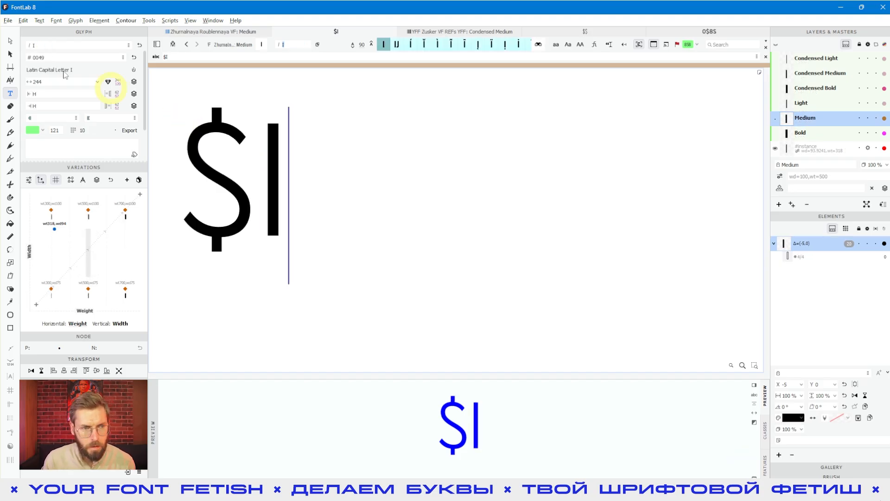
- Switch to the Bold master with the dollar active and save the font
{"action": "left_click", "coordinate": [10, 42]}
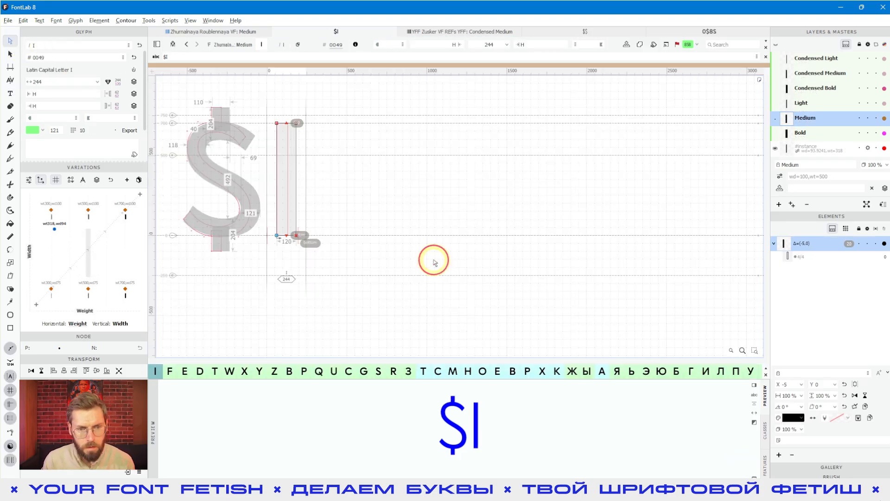
{"action": "left_click", "coordinate": [820, 131]}
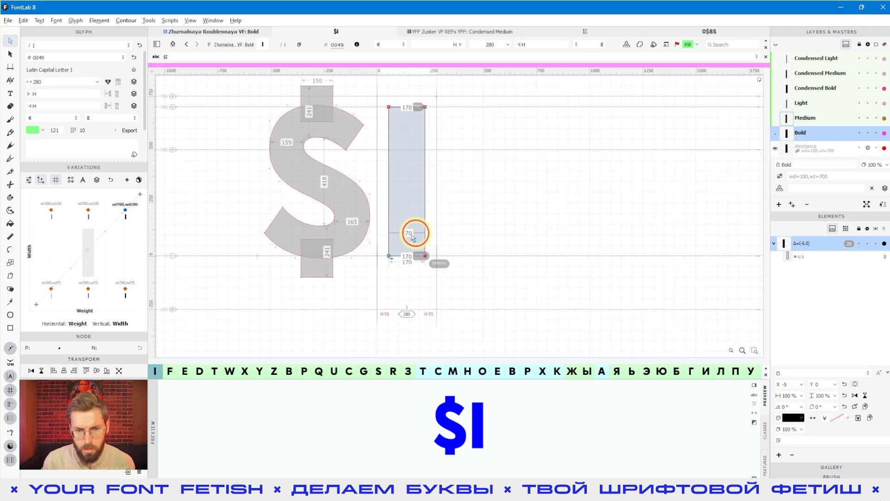
{"action": "left_click", "coordinate": [412, 235]}
{"action": "left_click", "coordinate": [339, 304]}
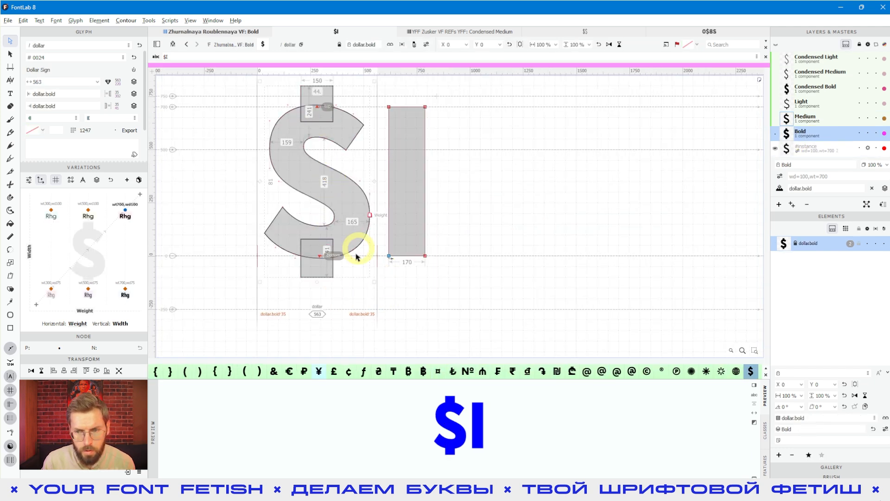
{"action": "left_click", "coordinate": [482, 268]}
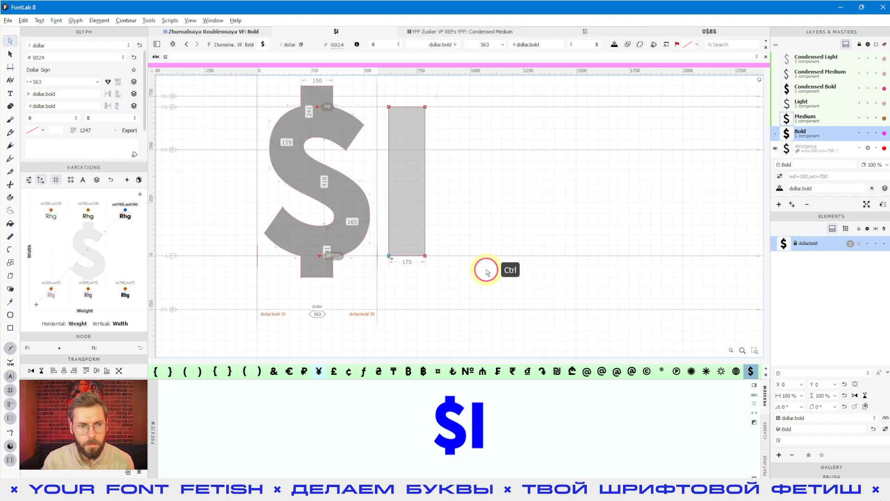
{"action": "key", "text": "ctrl+s"}
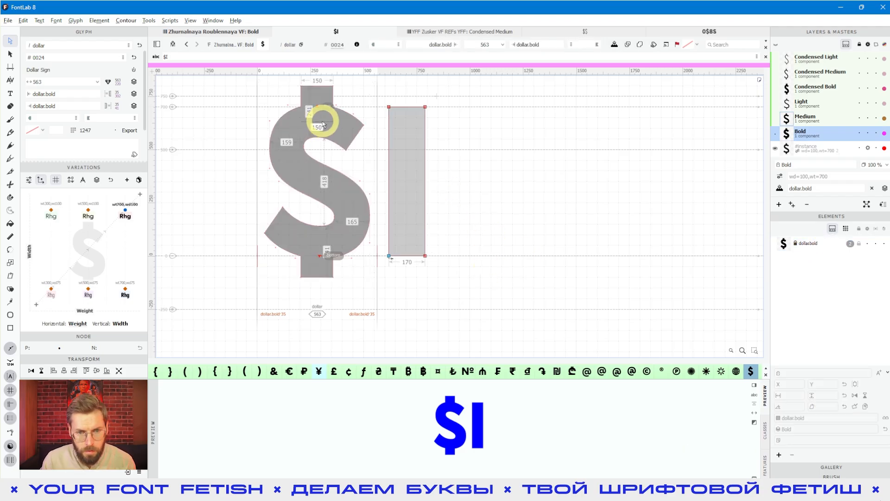
- Copy the I's 170-unit Bold stem rectangle
{"action": "left_click", "coordinate": [404, 196]}
{"action": "key", "text": "ctrl+c"}
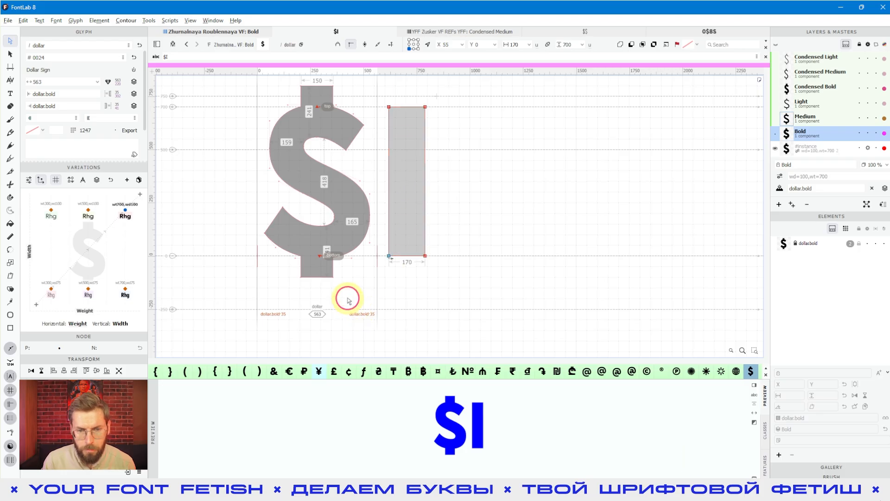
{"action": "left_click", "coordinate": [349, 301]}
- Paste the I's stem rectangle into the Bold dollar and move it right over the stem
{"action": "key", "text": "ctrl+v"}
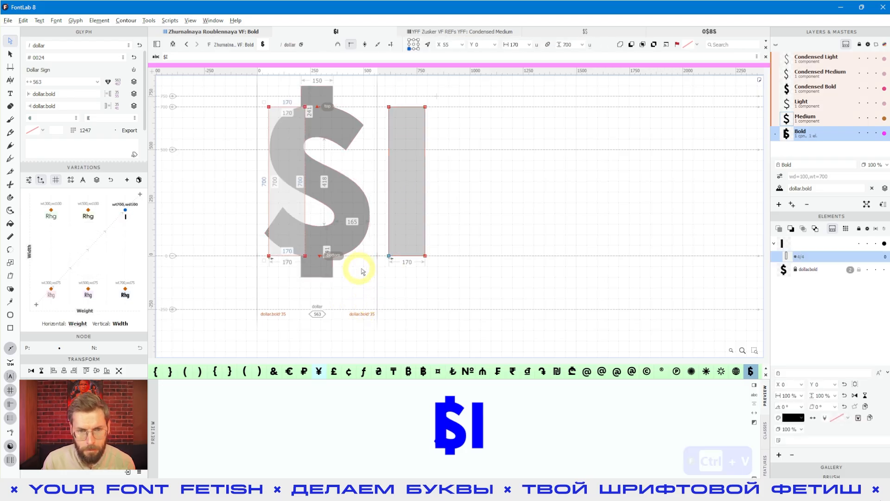
{"action": "scroll", "coordinate": [318, 149], "scroll_direction": "up", "scroll_amount": 1}
{"action": "key", "text": "shift+Right"}
{"action": "key", "text": "shift+Right"}
{"action": "key", "text": "shift+Right"}
{"action": "key", "text": "shift+Right"}
{"action": "key", "text": "shift+Right"}
{"action": "key", "text": "shift+Right"}
{"action": "key", "text": "shift+Right"}
{"action": "key", "text": "shift+Right"}
{"action": "key", "text": "shift+Right"}
{"action": "key", "text": "shift+Right"}
{"action": "key", "text": "shift+Right"}
{"action": "key", "text": "shift+Right"}
{"action": "key", "text": "shift+Right"}
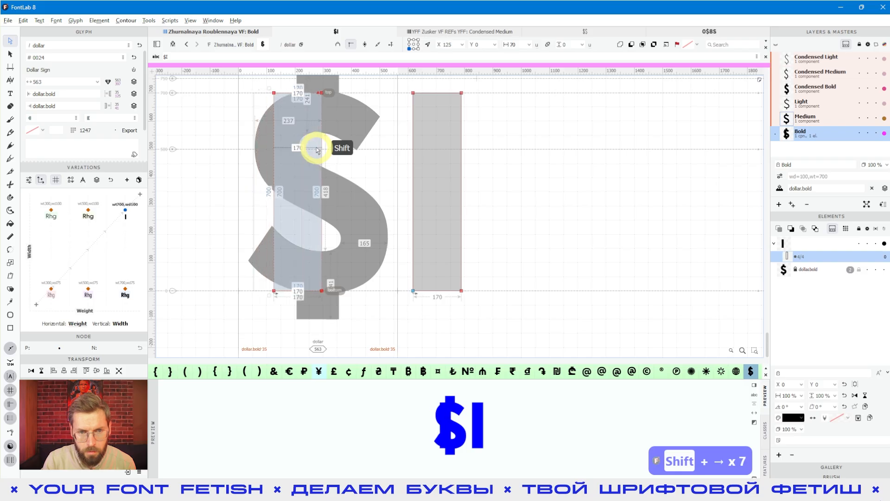
{"action": "key", "text": "shift+Right"}
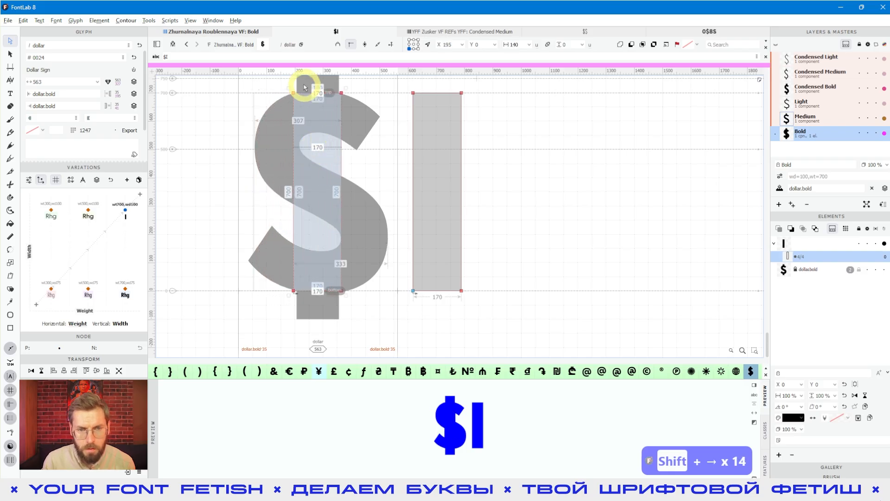
{"action": "scroll", "coordinate": [304, 91], "scroll_direction": "up", "scroll_amount": 1}
{"action": "scroll", "coordinate": [302, 91], "scroll_direction": "up", "scroll_amount": 2}
{"action": "scroll", "coordinate": [318, 119], "scroll_direction": "up", "scroll_amount": 6}
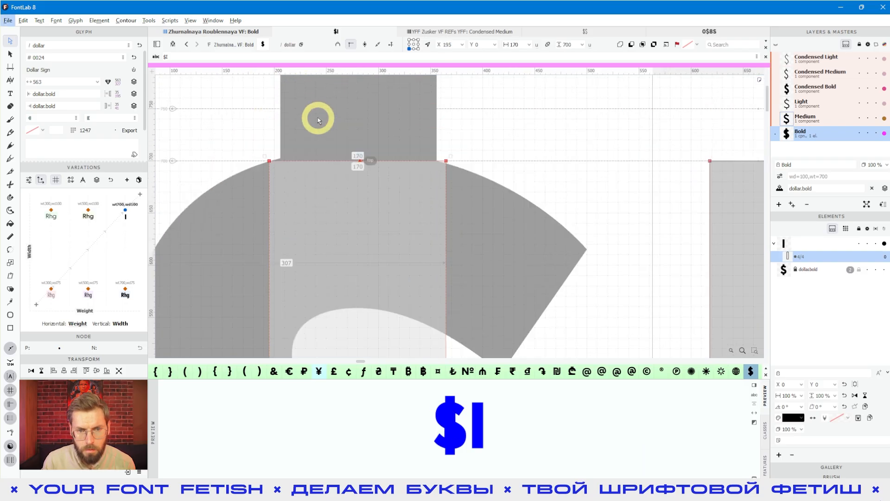
{"action": "key", "text": "shift+Right"}
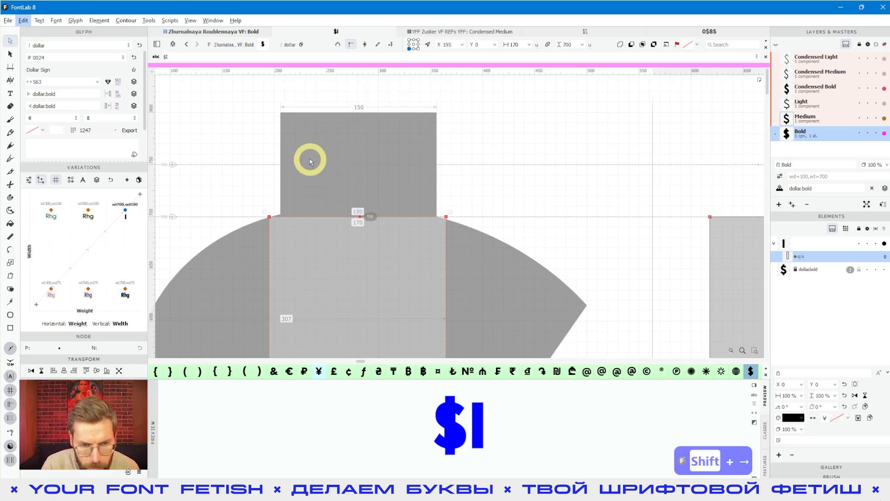
- Fine-tune the bar's horizontal position so it centres on the dollar's stem
{"action": "left_click", "coordinate": [319, 264]}
{"action": "left_click", "coordinate": [315, 265]}
{"action": "left_click", "coordinate": [298, 264]}
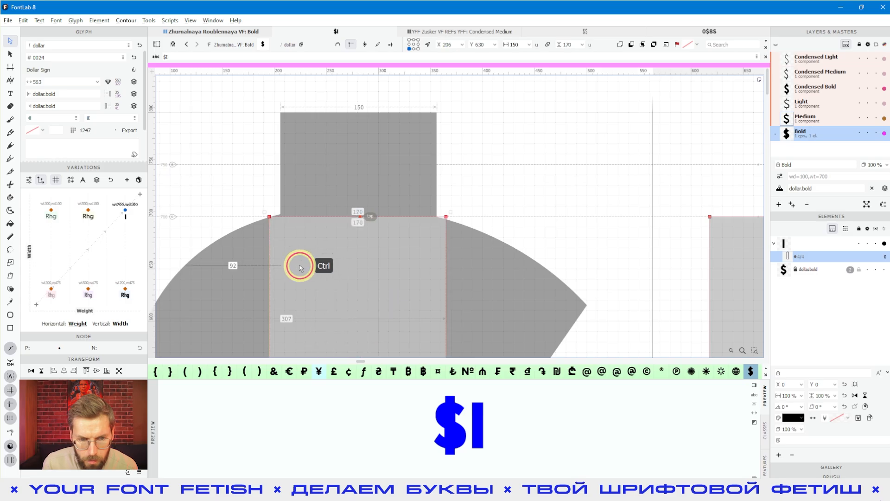
{"action": "key", "text": "shift+Right"}
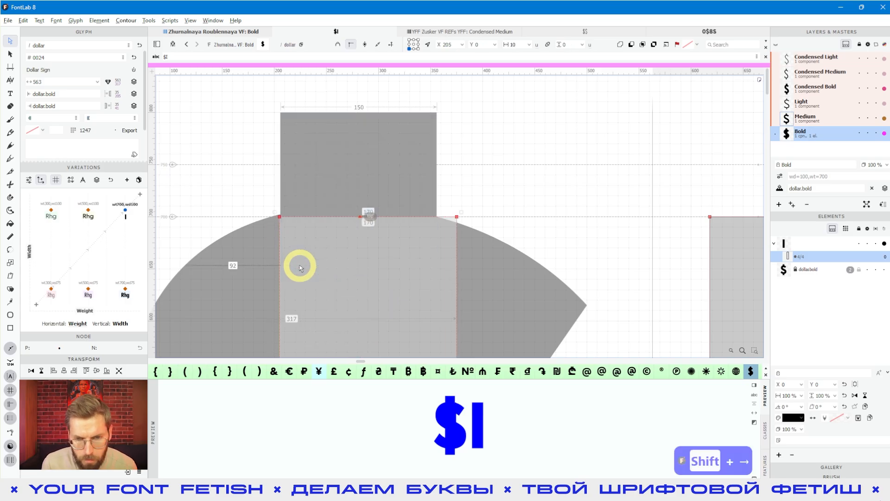
{"action": "scroll", "coordinate": [360, 165], "scroll_direction": "down", "scroll_amount": 6, "text": "alt"}
{"action": "scroll", "coordinate": [360, 165], "scroll_direction": "down", "scroll_amount": 3, "text": "alt"}
{"action": "left_click", "coordinate": [367, 203]}
{"action": "left_click", "coordinate": [364, 210]}
{"action": "scroll", "coordinate": [364, 210], "scroll_direction": "up", "scroll_amount": 6, "text": "alt"}
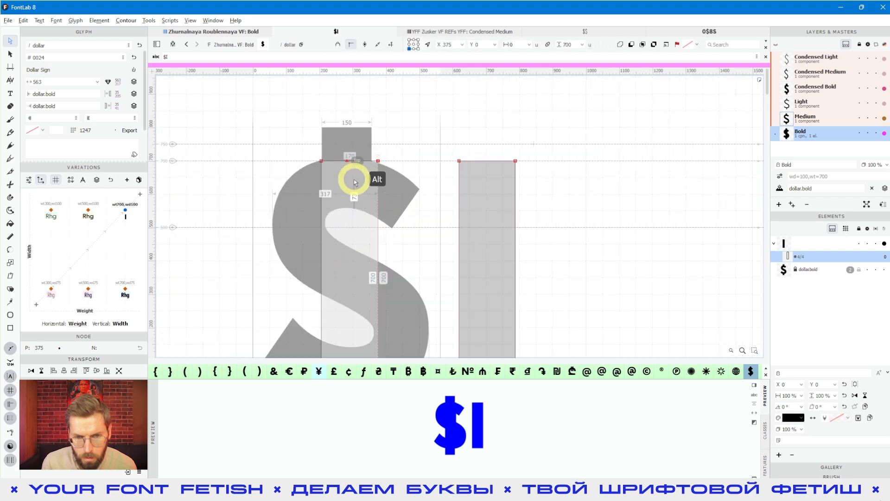
{"action": "key", "text": "shift+Left"}
{"action": "key", "text": "shift+Left"}
- Lower the bar's top to 650 and raise its bottom to 70
{"action": "left_click_drag", "start_coordinate": [268, 129], "coordinate": [397, 153]}
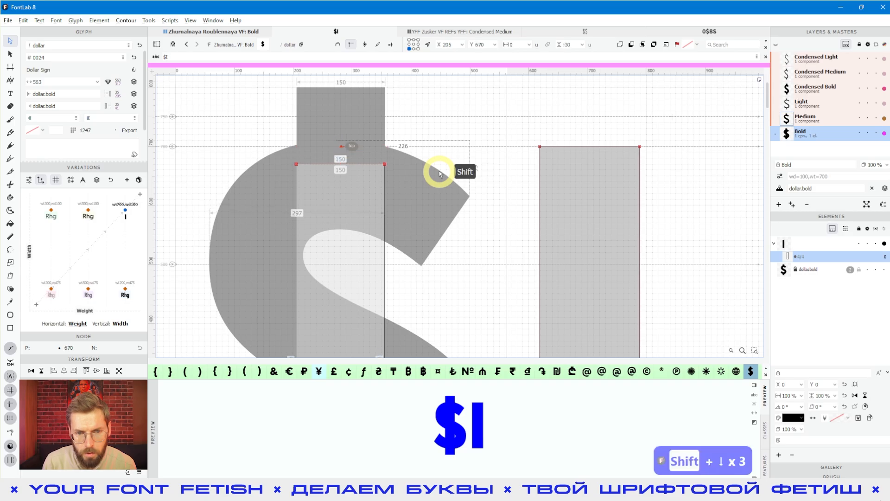
{"action": "key", "text": "shift+Down"}
{"action": "key", "text": "shift+Down"}
{"action": "key", "text": "shift+Down"}
{"action": "key", "text": "shift+Down"}
{"action": "key", "text": "shift+Down"}
{"action": "scroll", "coordinate": [463, 235], "scroll_direction": "down", "scroll_amount": 3, "text": "alt"}
{"action": "key", "text": "space"}
{"action": "left_click_drag", "start_coordinate": [462, 292], "coordinate": [467, 103]}
{"action": "left_click_drag", "start_coordinate": [305, 218], "coordinate": [435, 241]}
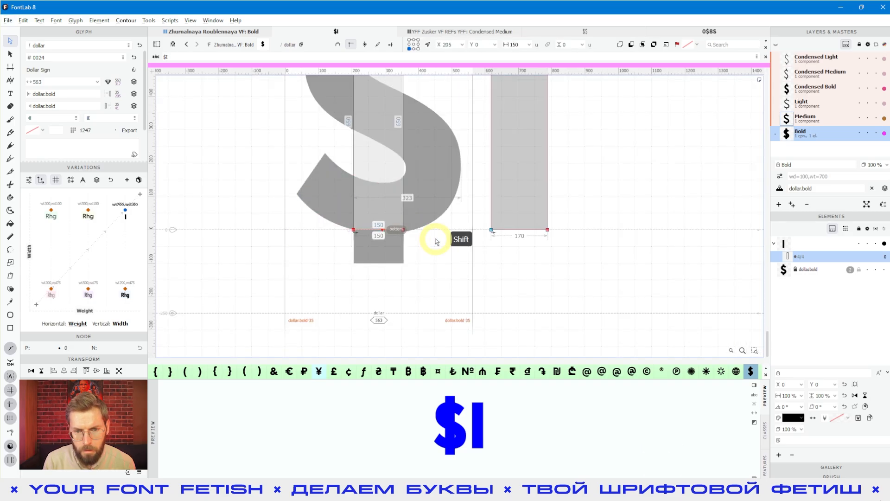
{"action": "key", "text": "shift+Up"}
{"action": "key", "text": "shift+Up"}
{"action": "key", "text": "shift+Up"}
{"action": "key", "text": "shift+Up"}
{"action": "key", "text": "shift+Up"}
{"action": "key", "text": "shift+Up"}
{"action": "key", "text": "shift+Up"}
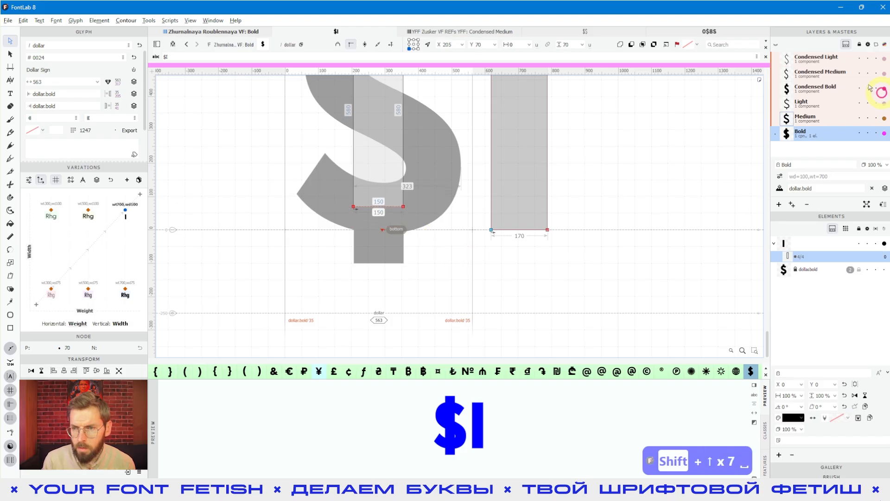
{"action": "left_click", "coordinate": [802, 103]}
{"action": "scroll", "coordinate": [476, 175], "scroll_direction": "down", "scroll_amount": 1}
- Paste the I stem into the Light dollar and nudge it toward the centre
{"action": "key", "text": "space"}
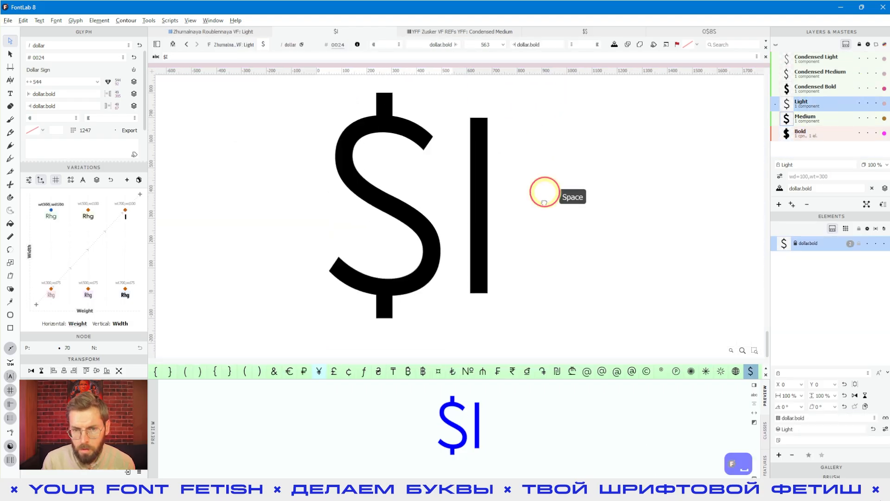
{"action": "key", "text": "ctrl+a"}
{"action": "key", "text": "ctrl+c"}
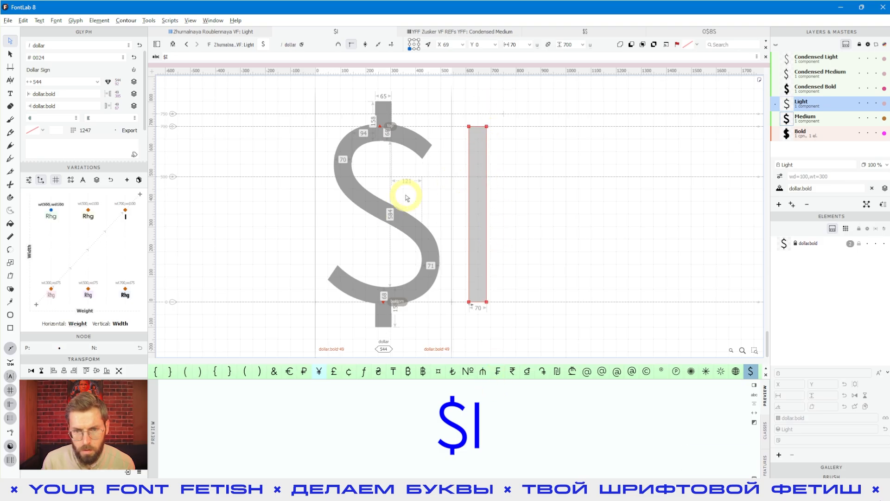
{"action": "key", "text": "ctrl+v"}
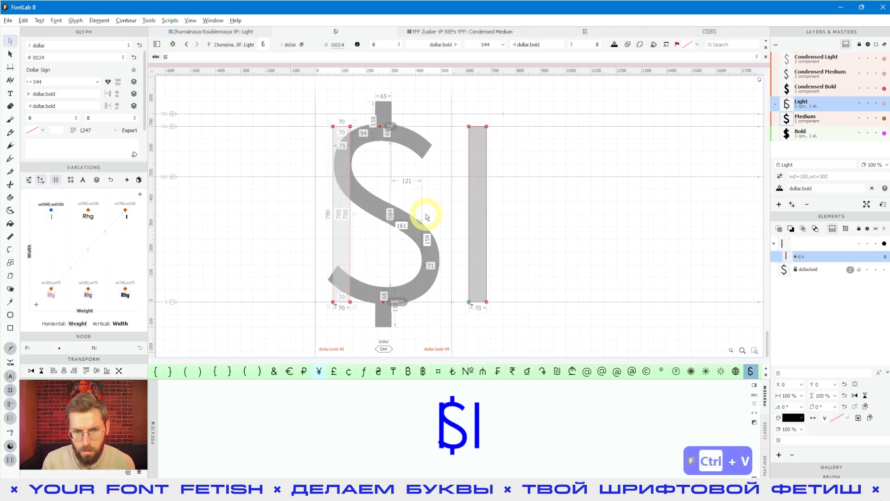
{"action": "key", "text": "ctrl+Right"}
{"action": "key", "text": "shift+Right"}
{"action": "key", "text": "shift+Right"}
{"action": "key", "text": "shift+Right"}
{"action": "key", "text": "shift+Right"}
{"action": "key", "text": "shift+Right"}
{"action": "key", "text": "shift+Right"}
{"action": "scroll", "coordinate": [377, 124], "scroll_direction": "up", "scroll_amount": 5}
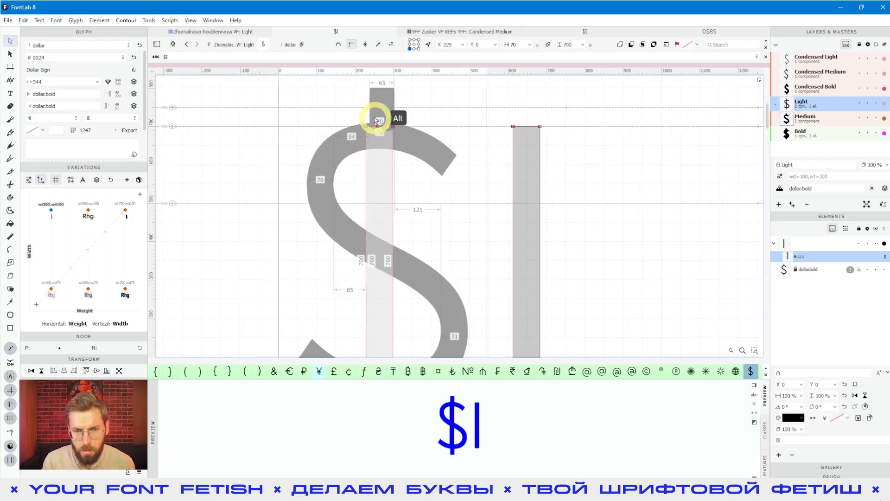
{"action": "key", "text": "shift+Right"}
{"action": "key", "text": "shift+Left"}
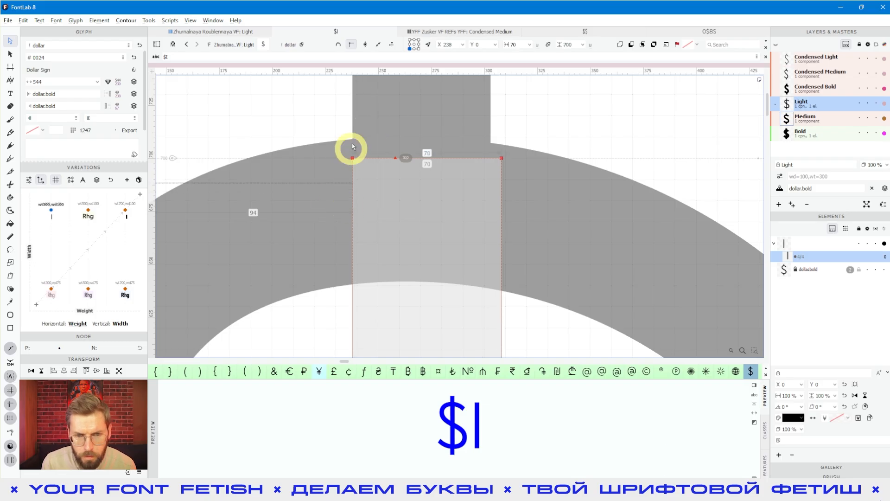
- Narrow the Light stem bar from 70 to 65 units
{"action": "left_click", "coordinate": [366, 136]}
{"action": "left_click", "coordinate": [361, 110]}
{"action": "left_click", "coordinate": [485, 327]}
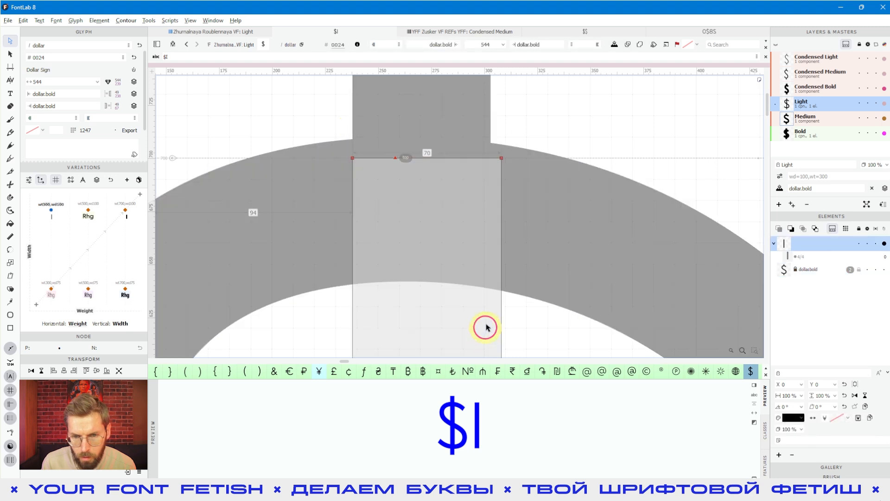
{"action": "left_click", "coordinate": [500, 194]}
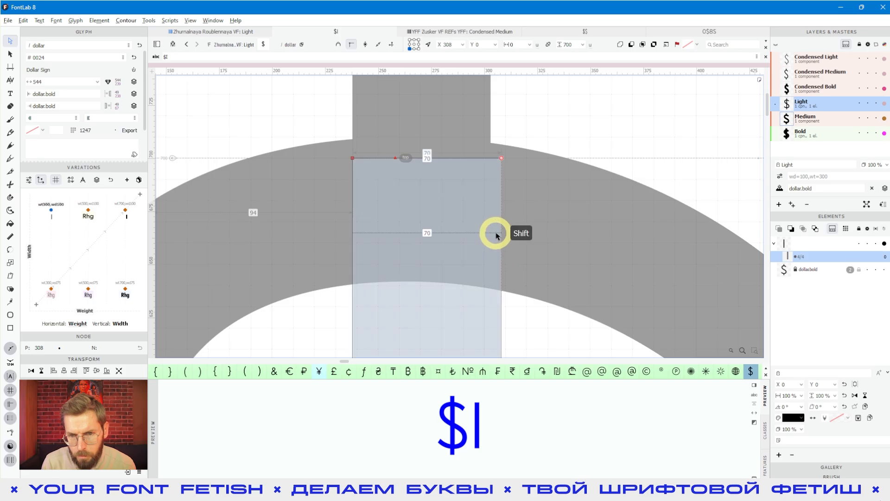
{"action": "key", "text": "shift+Left"}
{"action": "key", "text": "shift+Left"}
{"action": "key", "text": "shift+Left"}
{"action": "key", "text": "shift+Left"}
{"action": "key", "text": "shift+Left"}
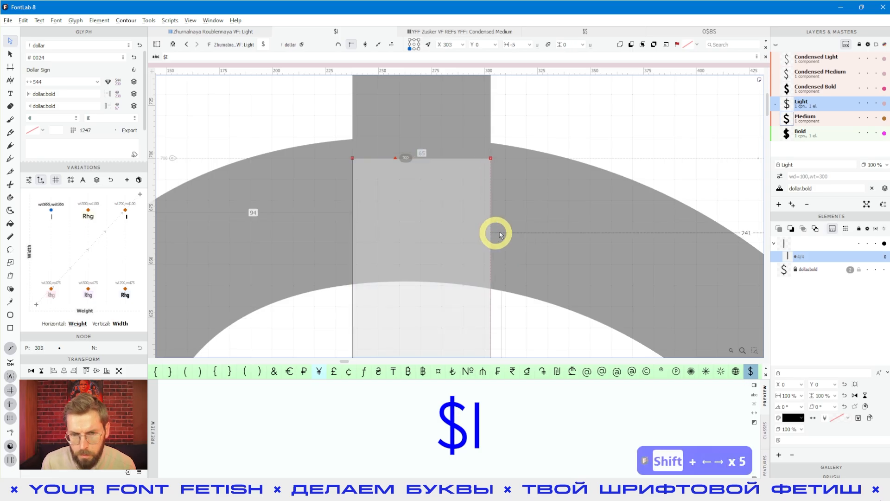
- Move the bar's top to 680 and its bottom to 20, then view the filled dollar
{"action": "left_click", "coordinate": [533, 215]}
{"action": "scroll", "coordinate": [473, 211], "scroll_direction": "down", "scroll_amount": 4}
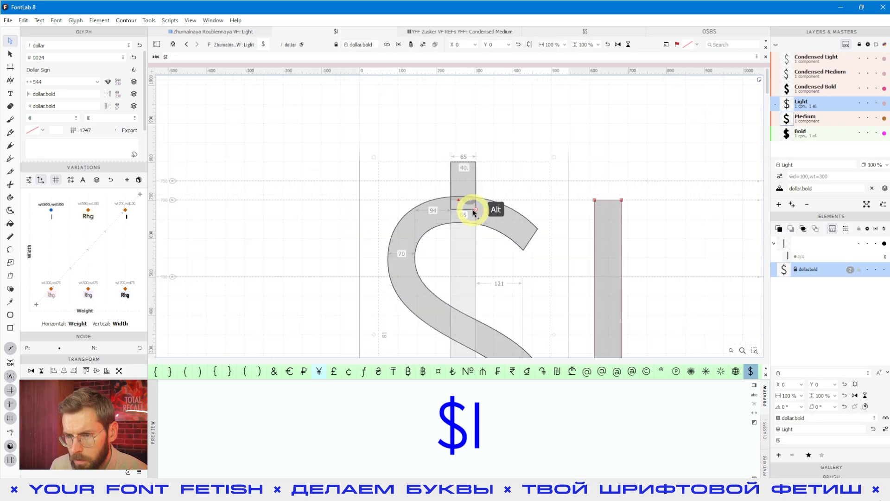
{"action": "scroll", "coordinate": [473, 211], "scroll_direction": "down", "scroll_amount": 3}
{"action": "left_click", "coordinate": [443, 188]}
{"action": "left_click", "coordinate": [469, 204]}
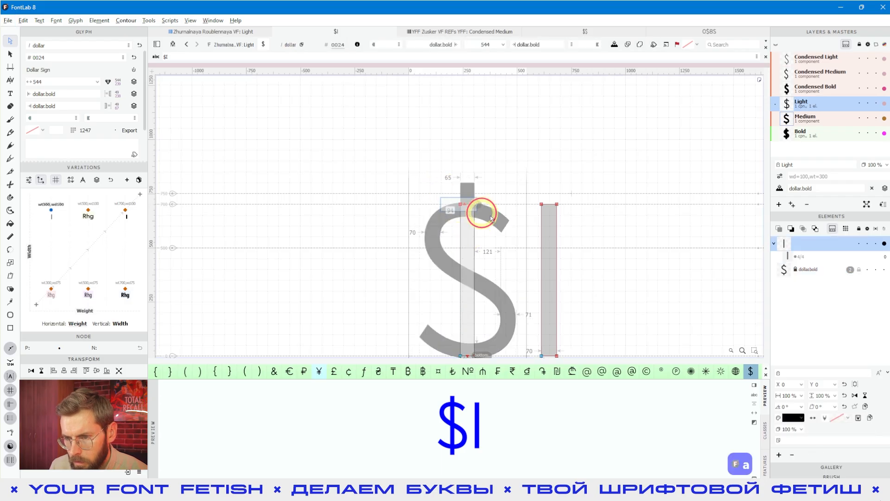
{"action": "key", "text": "shift+Down"}
{"action": "key", "text": "shift+Down"}
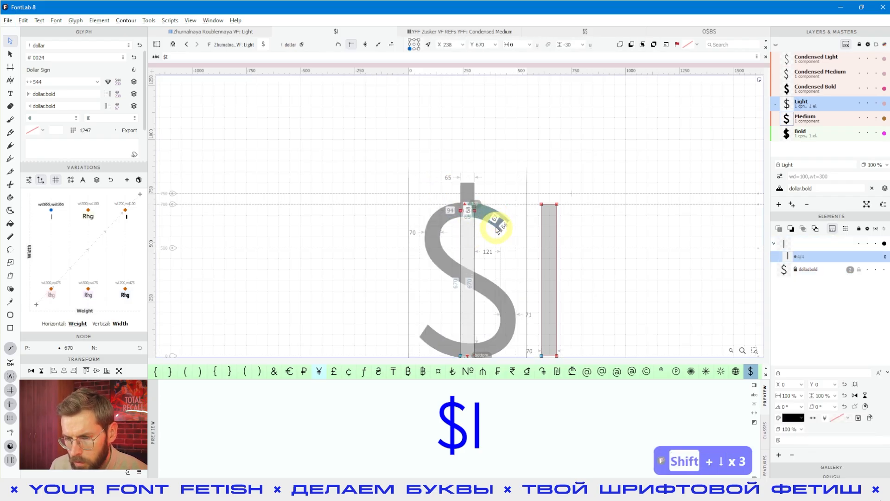
{"action": "scroll", "coordinate": [486, 242], "scroll_direction": "down", "scroll_amount": 2}
{"action": "left_click_drag", "start_coordinate": [392, 253], "coordinate": [501, 281]}
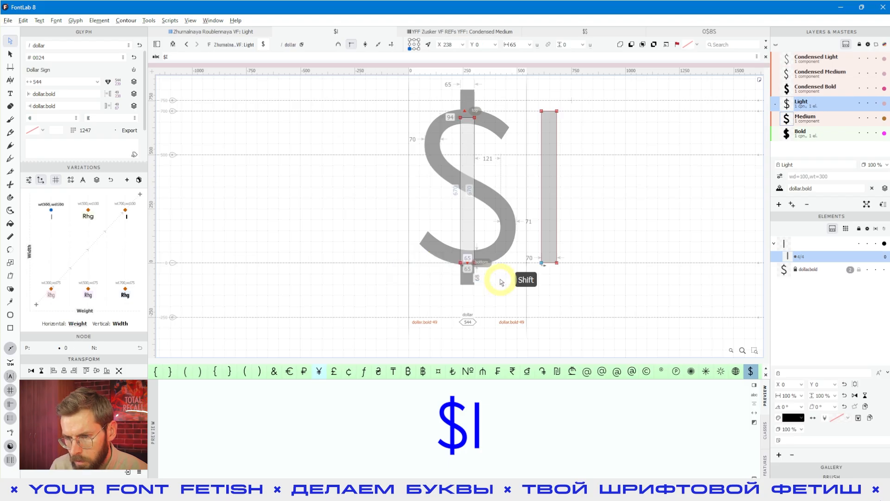
{"action": "key", "text": "shift+Up"}
{"action": "key", "text": "shift+Up"}
{"action": "key", "text": "space"}
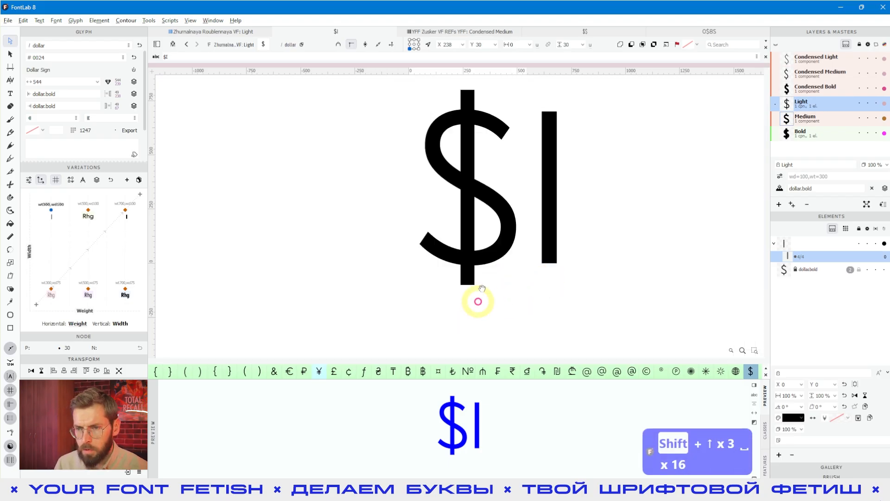
{"action": "scroll", "coordinate": [495, 235], "scroll_direction": "up", "scroll_amount": 1}
{"action": "key", "text": "space"}
{"action": "left_click_drag", "start_coordinate": [596, 192], "coordinate": [543, 242]}
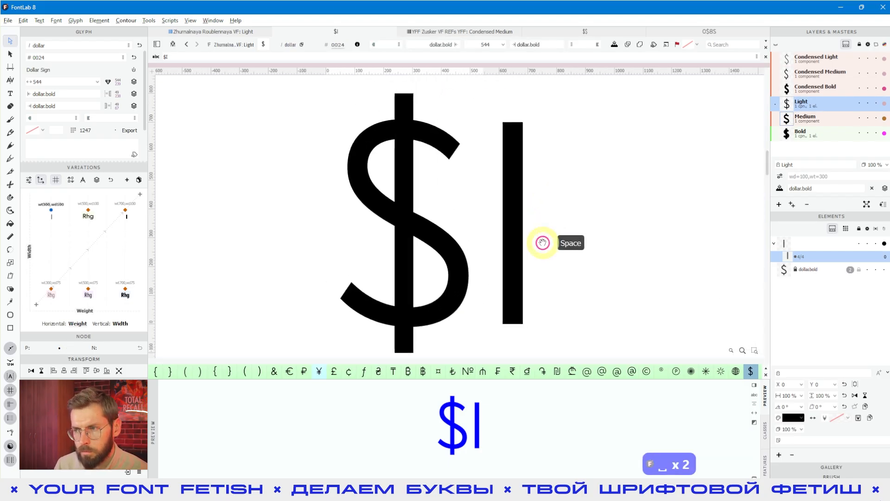
{"action": "left_click", "coordinate": [542, 242]}
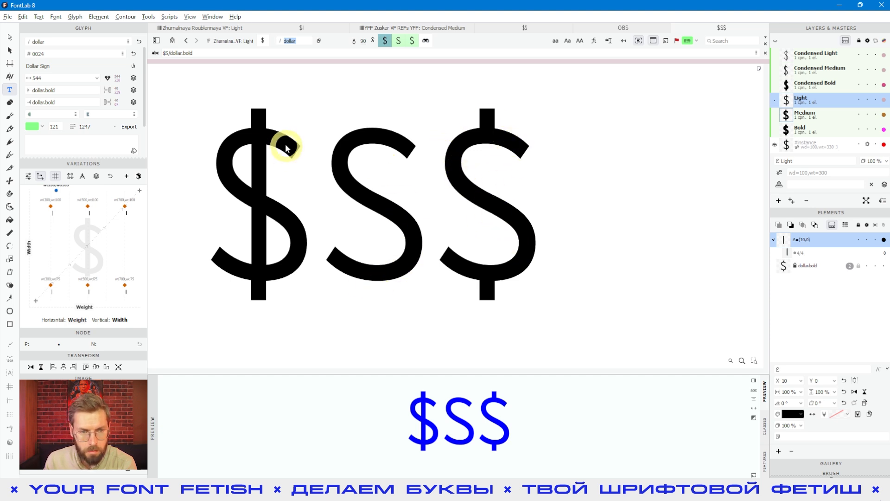
- Preview a condensed, in-between instance of $S$, then return to the Bold master's contours
{"action": "left_click_drag", "start_coordinate": [253, 190], "coordinate": [291, 228]}
{"action": "left_click_drag", "start_coordinate": [56, 191], "coordinate": [71, 238]}
{"action": "left_click", "coordinate": [198, 240]}
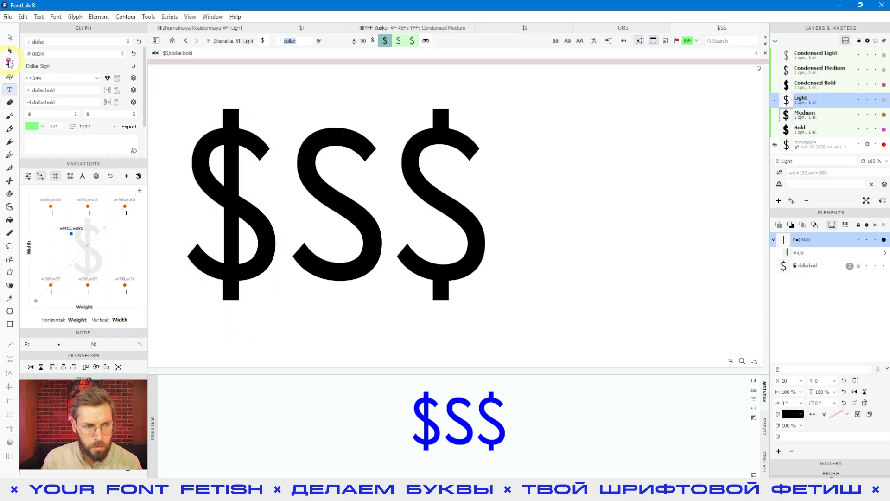
{"action": "left_click", "coordinate": [9, 38]}
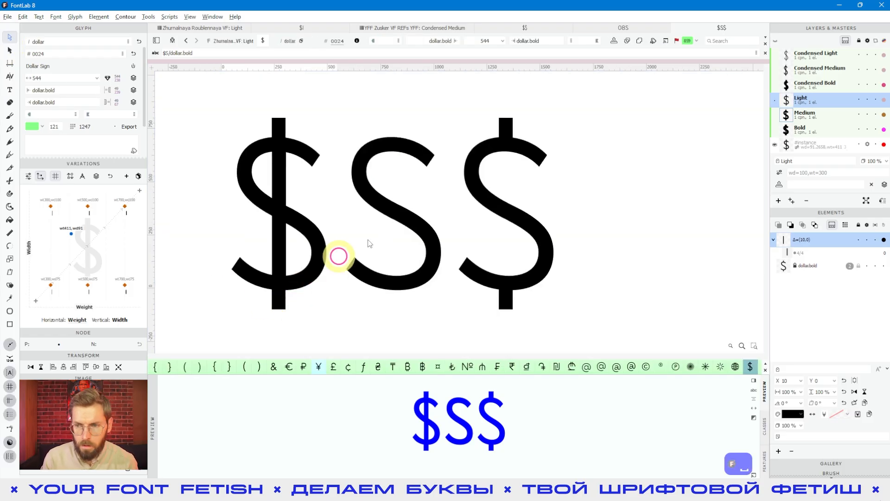
{"action": "left_click", "coordinate": [798, 134]}
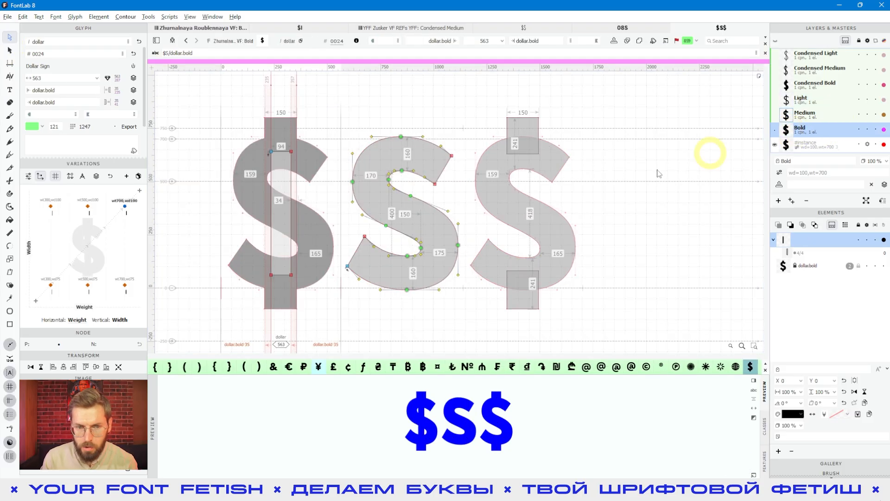
- Try widening the Bold dollar's stem by 20 units, then restore it
{"action": "left_click", "coordinate": [314, 268]}
{"action": "scroll", "coordinate": [278, 190], "scroll_direction": "up", "scroll_amount": 8}
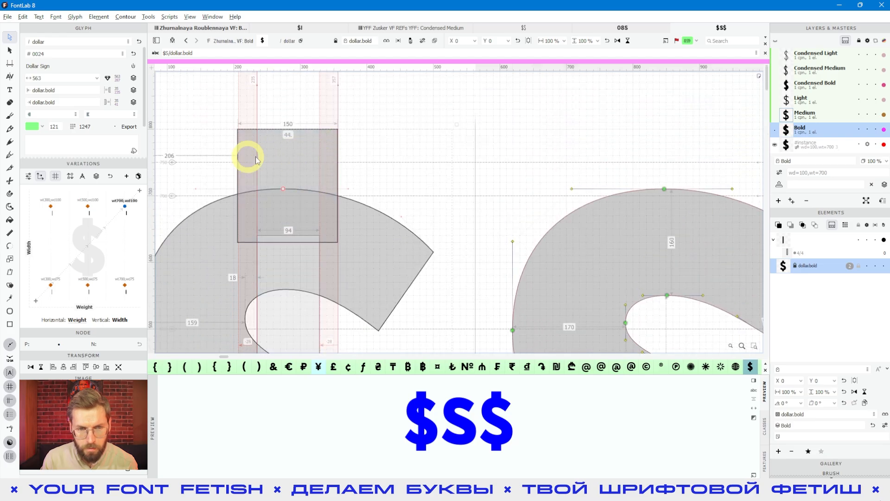
{"action": "scroll", "coordinate": [367, 159], "scroll_direction": "down", "scroll_amount": 4}
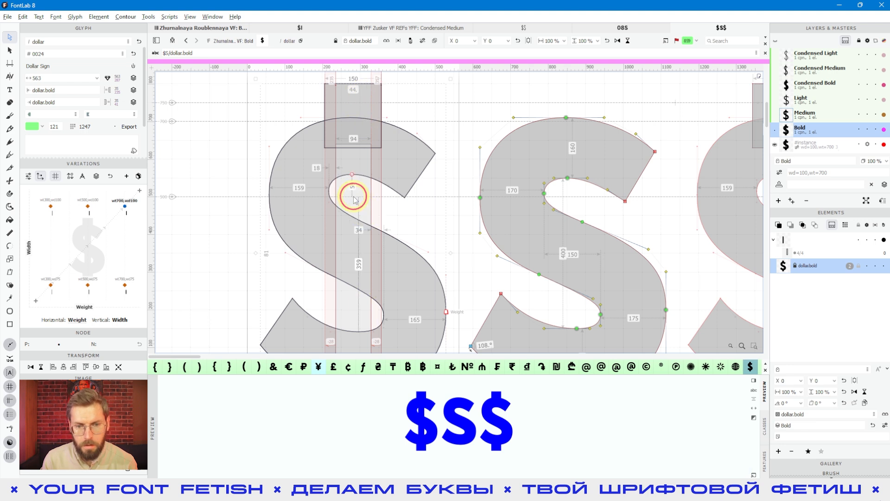
{"action": "key", "text": "space"}
{"action": "key", "text": "space"}
{"action": "key", "text": "space"}
{"action": "scroll", "coordinate": [407, 231], "scroll_direction": "down", "scroll_amount": 2}
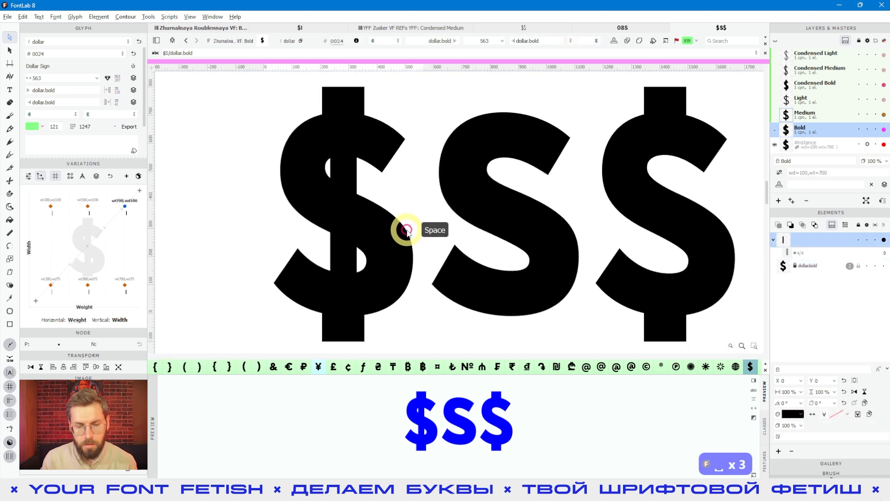
{"action": "key", "text": "space"}
{"action": "left_click", "coordinate": [356, 182]}
{"action": "scroll", "coordinate": [407, 202], "scroll_direction": "down", "scroll_amount": 1}
{"action": "key", "text": "space"}
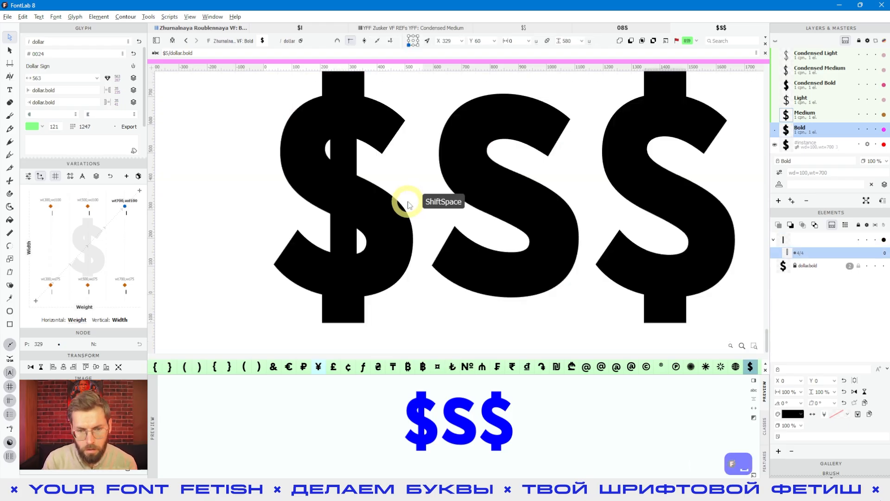
{"action": "key", "text": "shift+Right"}
{"action": "key", "text": "shift+Right"}
{"action": "key", "text": "shift+Left"}
{"action": "key", "text": "shift+Left"}
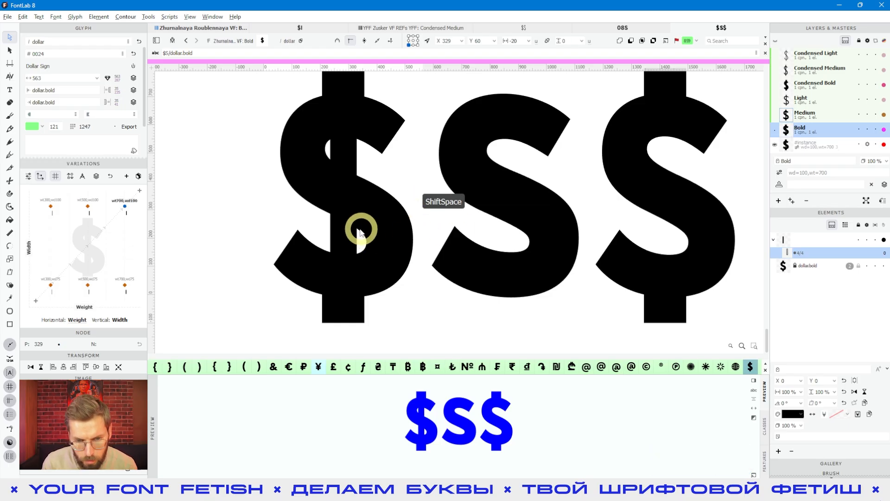
{"action": "key", "text": "space"}
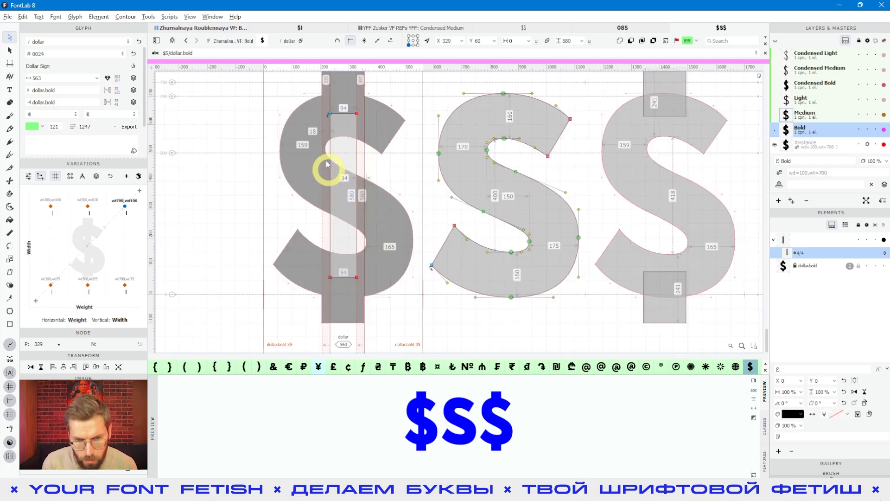
- Check the dollar stem across interpolated weight and width instances
{"action": "left_click", "coordinate": [275, 217]}
{"action": "key", "text": "space"}
{"action": "left_click_drag", "start_coordinate": [274, 221], "coordinate": [277, 229]}
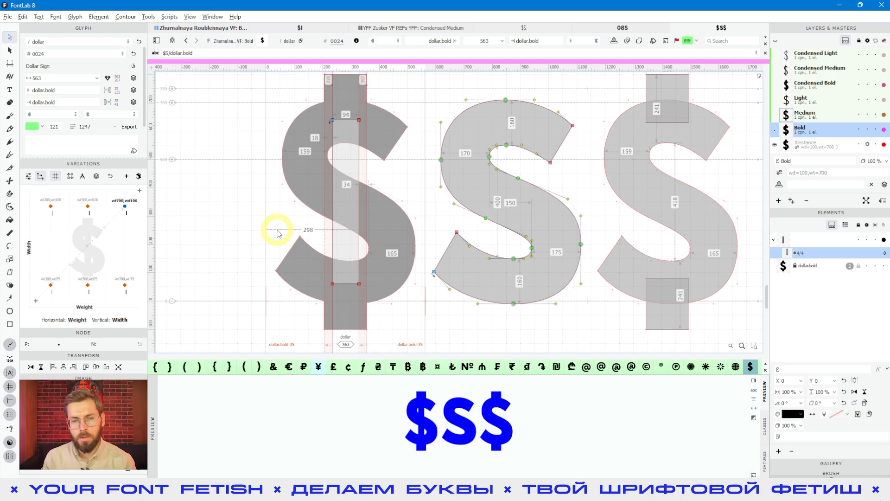
{"action": "left_click_drag", "start_coordinate": [67, 267], "coordinate": [152, 310]}
{"action": "left_click", "coordinate": [812, 84]}
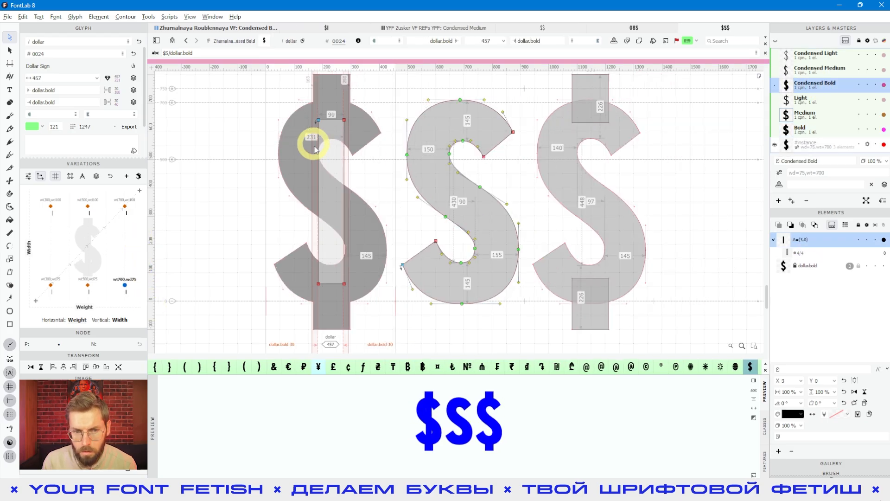
- Narrow the Condensed Bold dollar stem by 10 units and nudge it right one unit
{"action": "key", "text": "shift+Right"}
{"action": "key", "text": "shift+Right"}
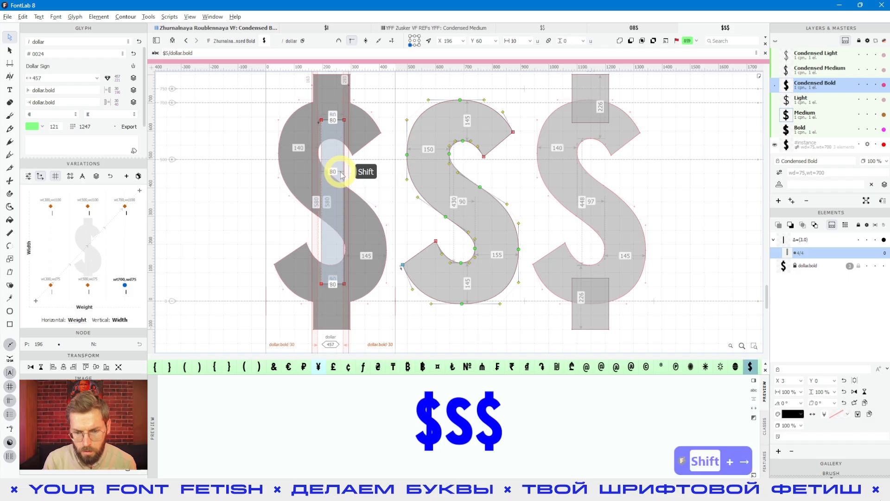
{"action": "key", "text": "shift+Left"}
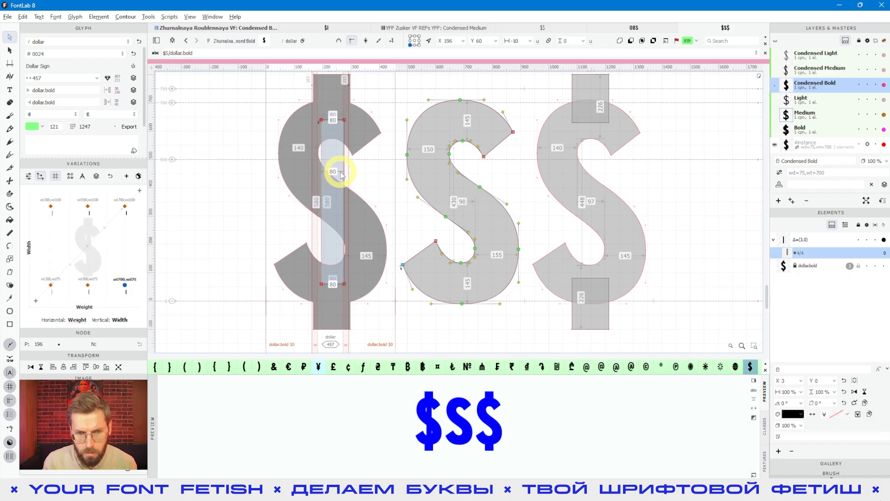
{"action": "left_click", "coordinate": [344, 168]}
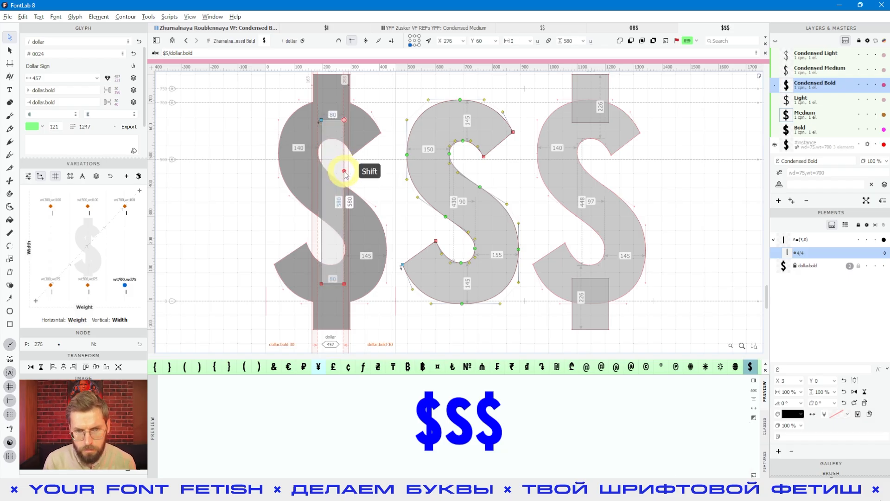
{"action": "key", "text": "shift+Left"}
{"action": "key", "text": "shift+Left"}
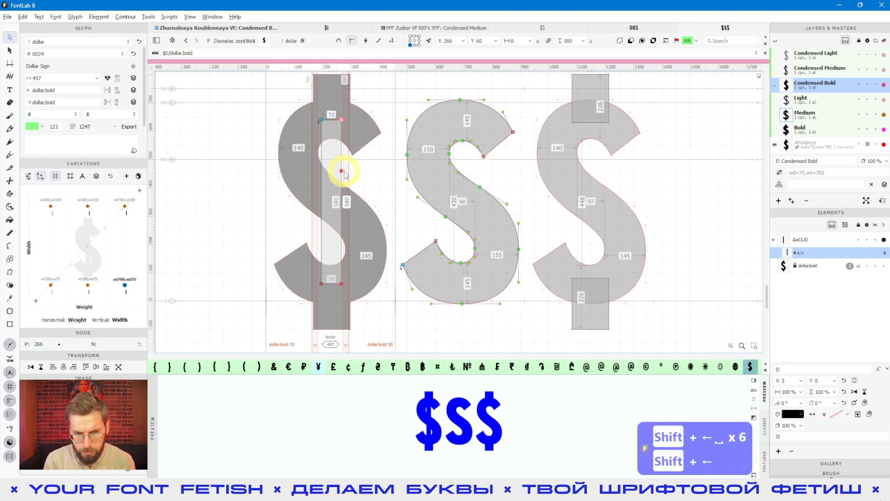
{"action": "double_click", "coordinate": [335, 154]}
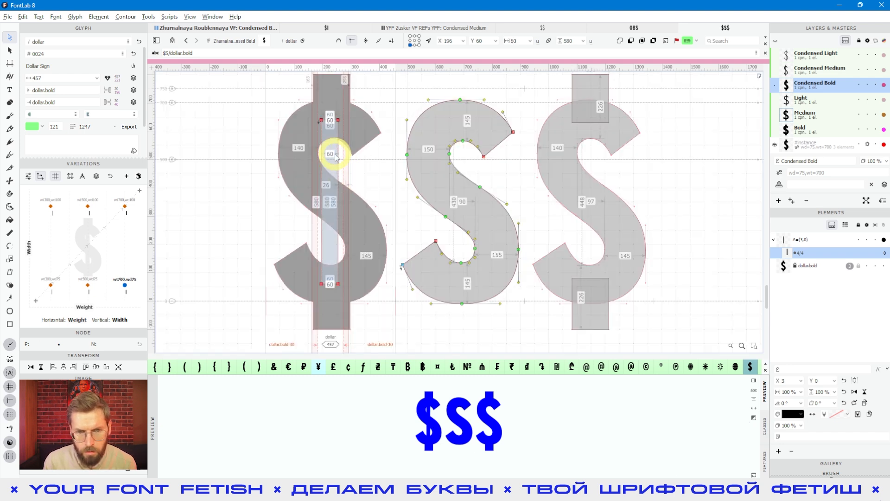
{"action": "key", "text": "space"}
{"action": "key", "text": "Right"}
{"action": "key", "text": "Right"}
{"action": "key", "text": "Right"}
{"action": "key", "text": "Right"}
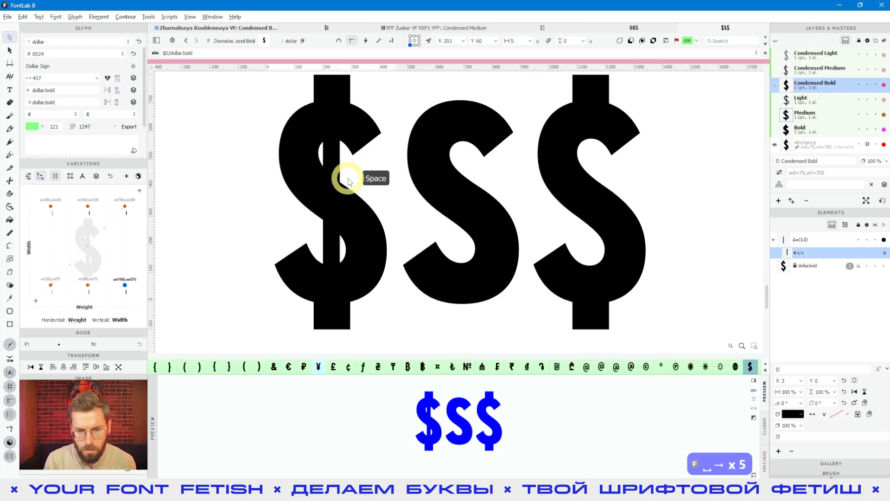
- Preview the dollar at wider, bolder and lighter instances, then return to the grid and pick Q
{"action": "left_click_drag", "start_coordinate": [117, 245], "coordinate": [137, 213]}
{"action": "left_click_drag", "start_coordinate": [141, 293], "coordinate": [135, 243]}
{"action": "left_click_drag", "start_coordinate": [137, 329], "coordinate": [139, 190]}
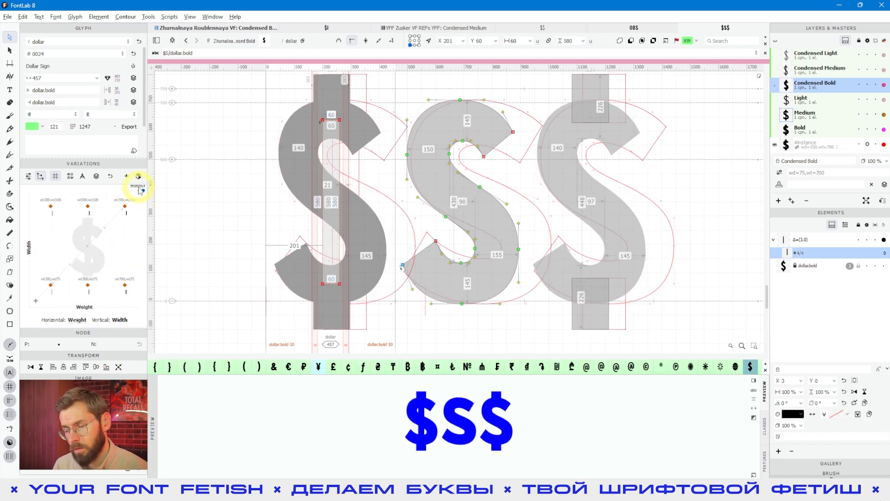
{"action": "left_click_drag", "start_coordinate": [131, 232], "coordinate": [139, 196]}
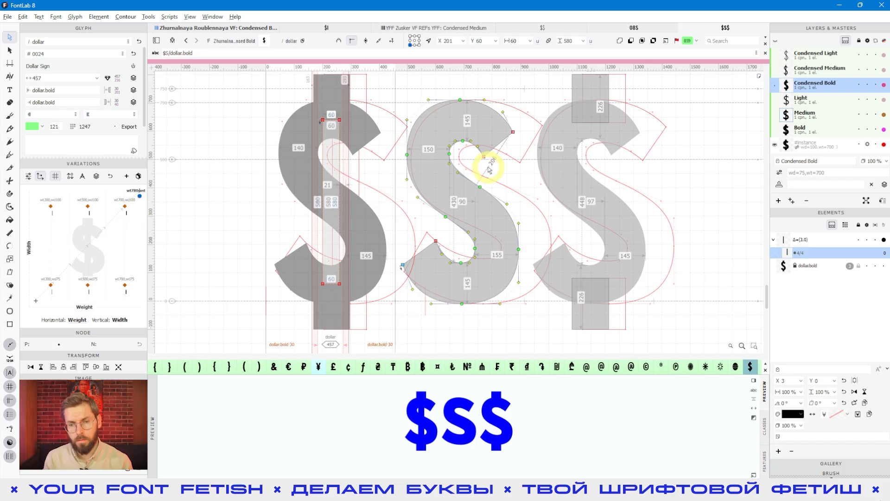
{"action": "left_click", "coordinate": [235, 26]}
{"action": "left_click", "coordinate": [411, 194]}
- Open Q, preview it at a light condensed instance, and clear its stray ~ tag
{"action": "left_click", "coordinate": [293, 99]}
{"action": "double_click", "coordinate": [296, 104]}
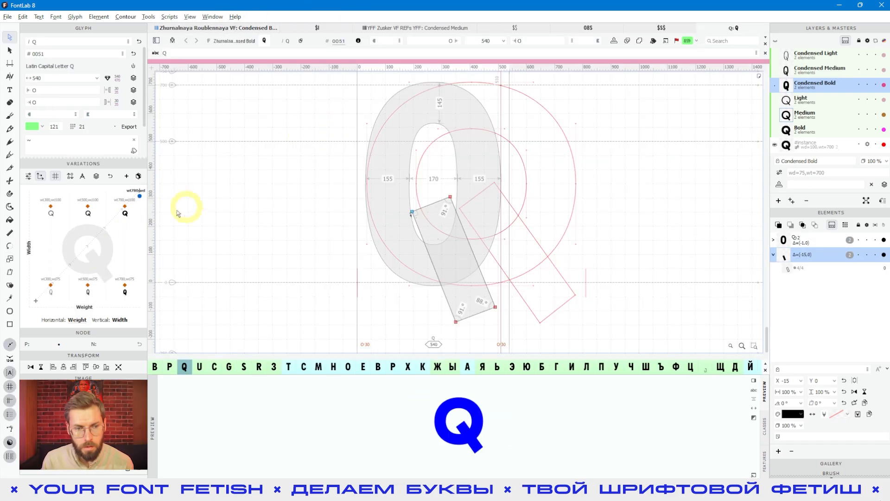
{"action": "left_click_drag", "start_coordinate": [105, 282], "coordinate": [45, 292]}
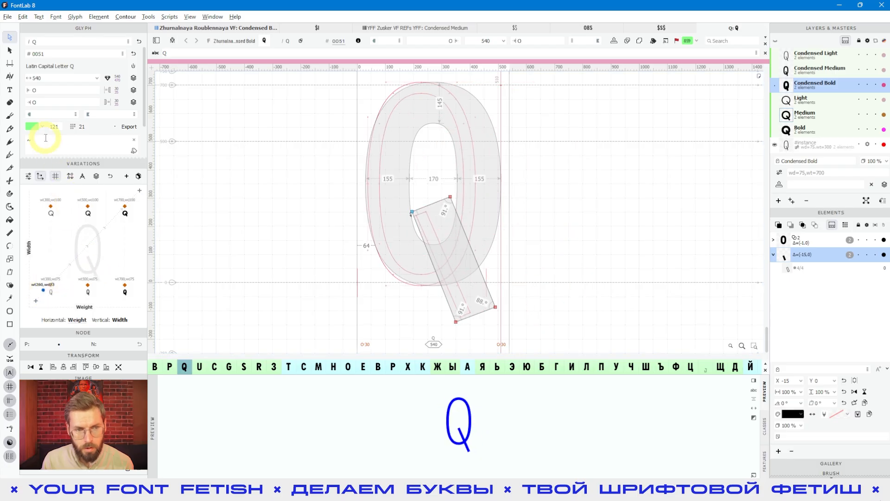
{"action": "key", "text": "BackSpace"}
- Preview Q at bolder-wider and medium instances, check its right stroke, and return to the grid
{"action": "left_click_drag", "start_coordinate": [84, 294], "coordinate": [141, 299]}
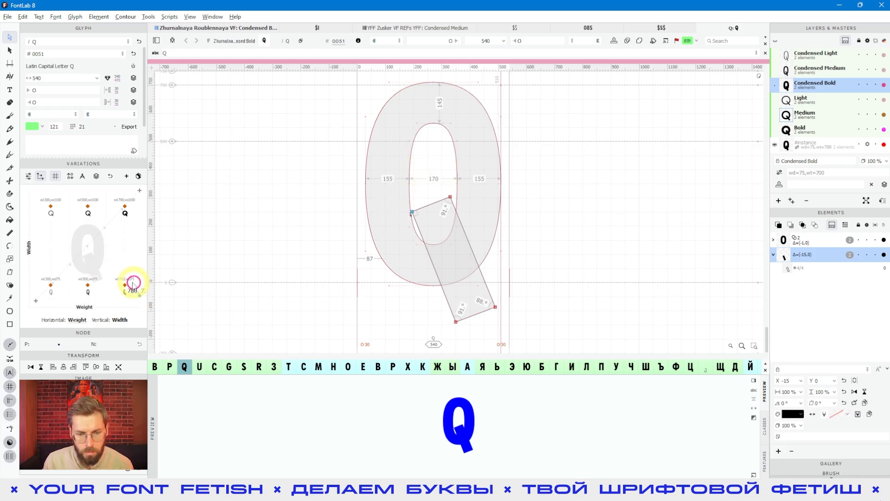
{"action": "mouse_move", "coordinate": [138, 271]}
{"action": "left_mouse_down"}
{"action": "mouse_move", "coordinate": [102, 288]}
{"action": "mouse_move", "coordinate": [99, 240]}
{"action": "mouse_move", "coordinate": [155, 188]}
{"action": "mouse_move", "coordinate": [127, 204]}
{"action": "mouse_move", "coordinate": [127, 292]}
{"action": "mouse_move", "coordinate": [138, 278]}
{"action": "left_mouse_up"}
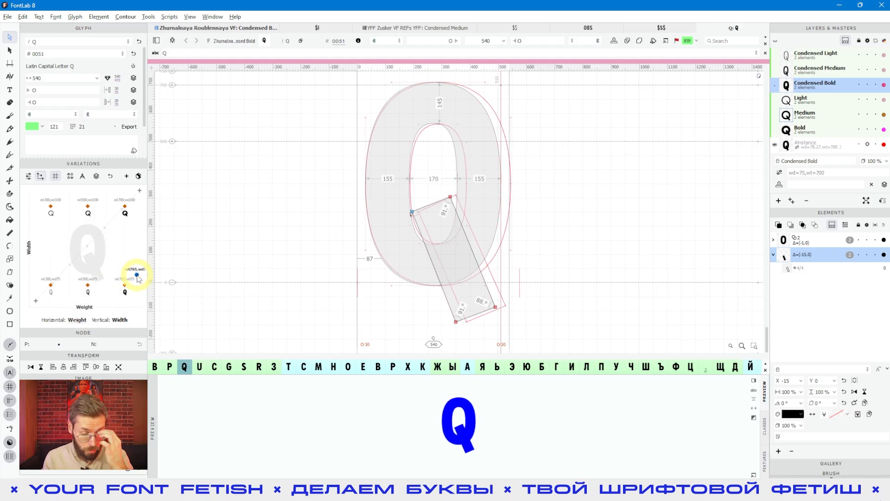
{"action": "left_click", "coordinate": [498, 220]}
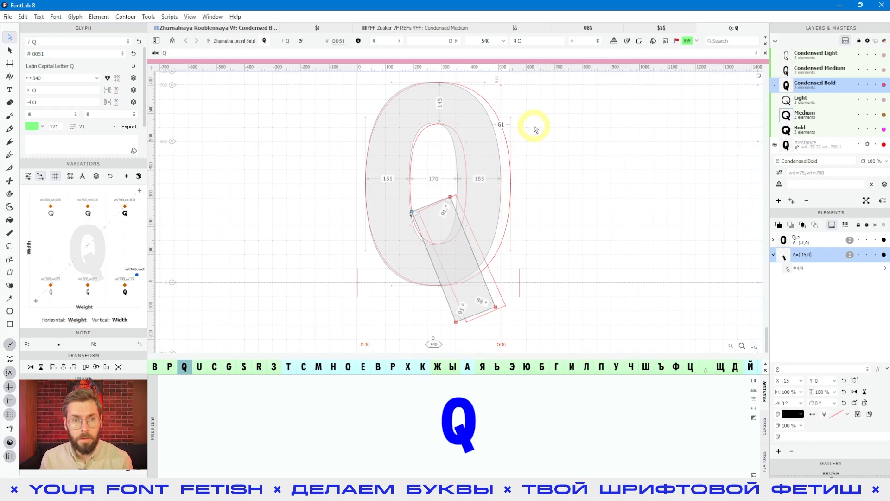
{"action": "left_click", "coordinate": [240, 28]}
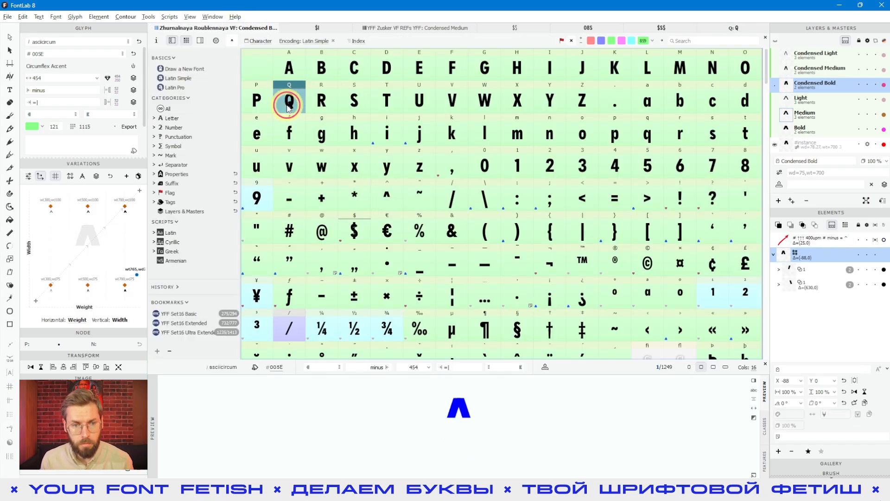
- Save the font and duplicate Q as a new glyph with the .bold suffix
{"action": "key", "text": "ctrl+s"}
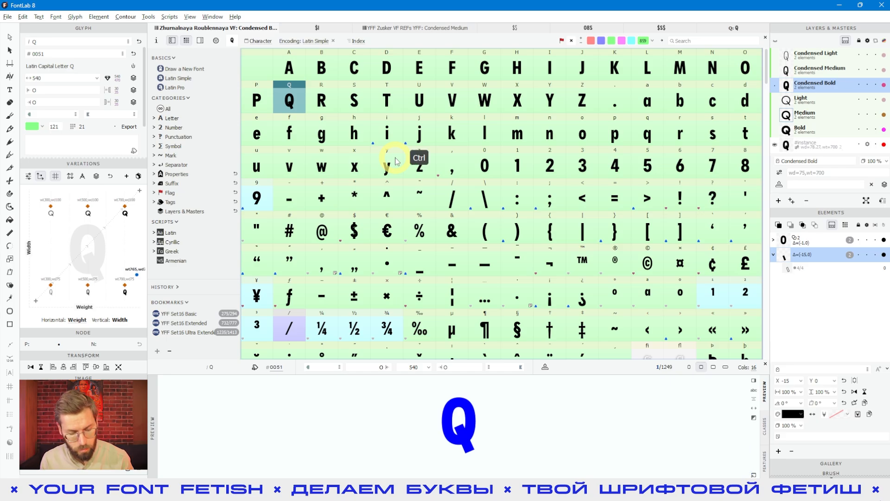
{"action": "key", "text": "ctrl+d"}
{"action": "left_click", "coordinate": [406, 234]}
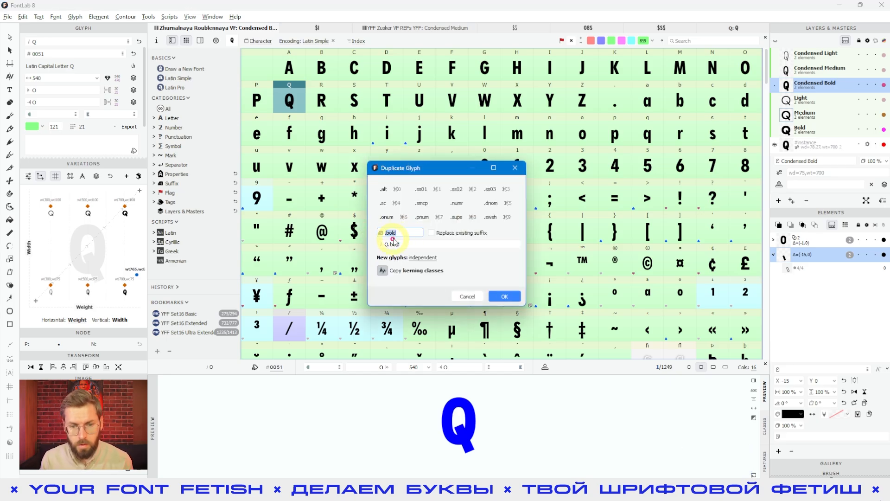
{"action": "left_click", "coordinate": [504, 295]}
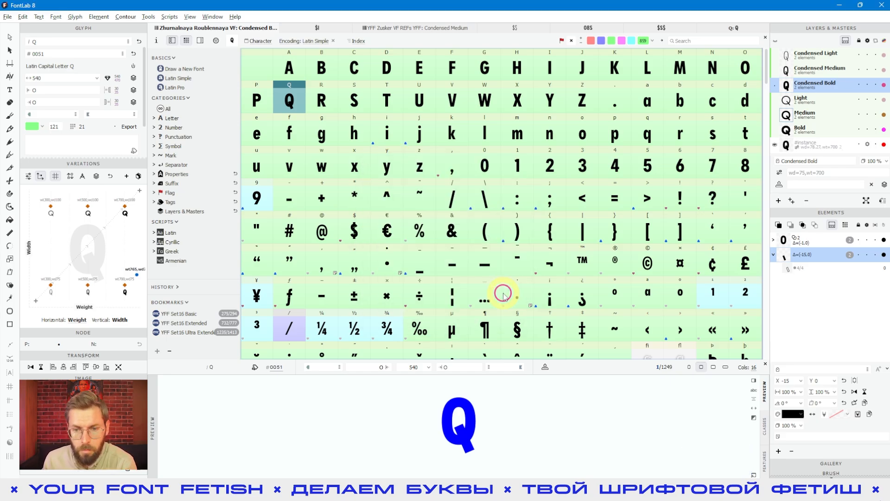
- Open Q.bold for editing, frame it in view and select its bowl element
{"action": "left_click", "coordinate": [323, 330]}
{"action": "left_click", "coordinate": [359, 332]}
{"action": "double_click", "coordinate": [359, 331]}
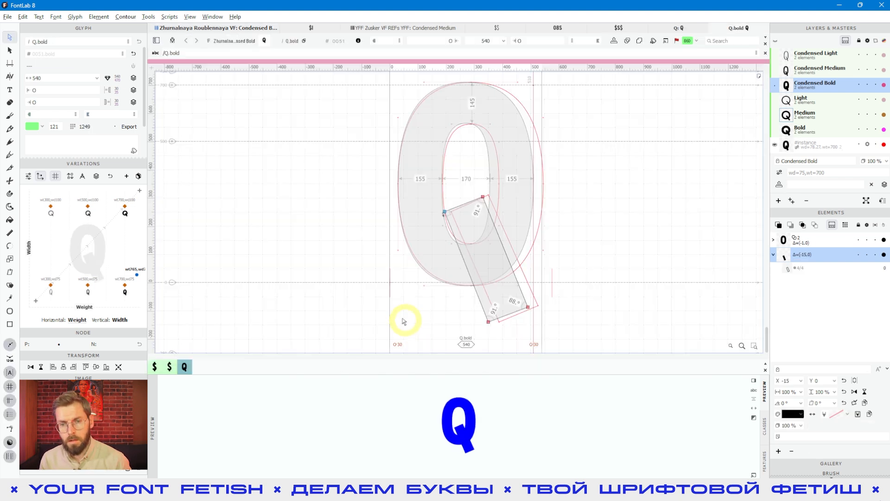
{"action": "key", "text": "space"}
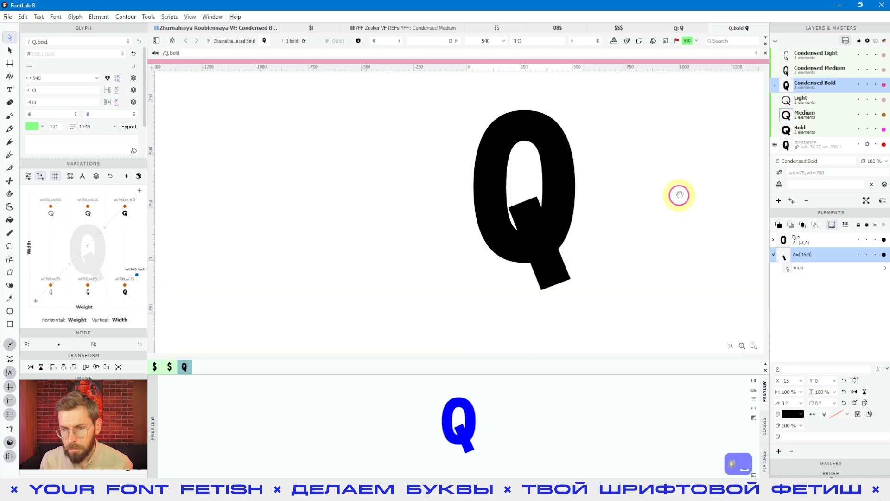
{"action": "left_click_drag", "start_coordinate": [679, 194], "coordinate": [595, 195]}
{"action": "left_click", "coordinate": [823, 244]}
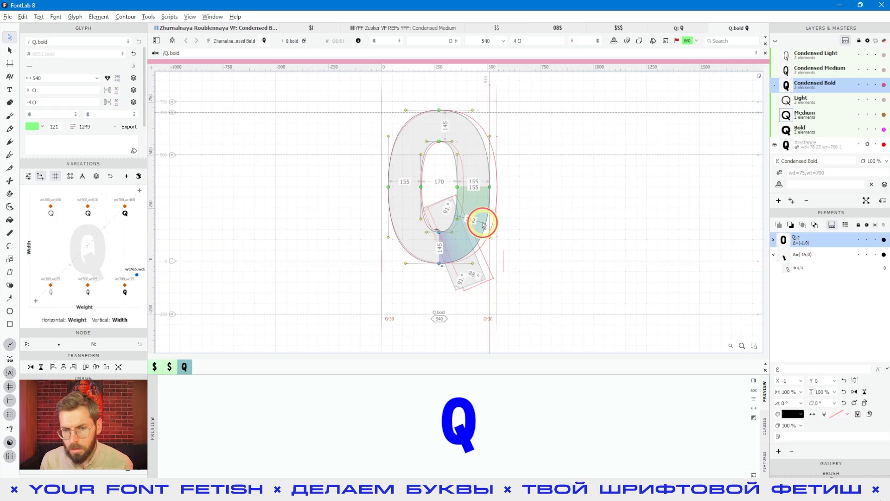
{"action": "key", "text": "space"}
{"action": "left_click_drag", "start_coordinate": [574, 233], "coordinate": [555, 233]}
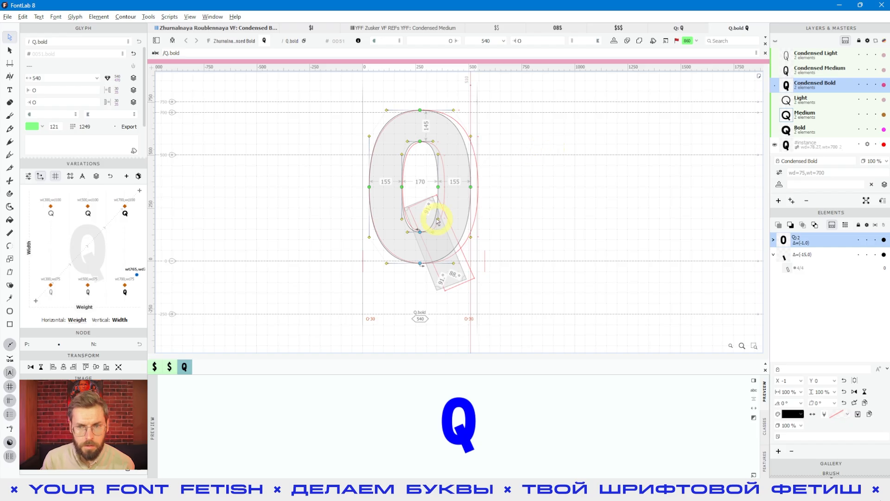
- Switch to the original Q and show it in its Light master
{"action": "left_click", "coordinate": [683, 28]}
{"action": "left_click", "coordinate": [825, 242]}
{"action": "left_click", "coordinate": [804, 133]}
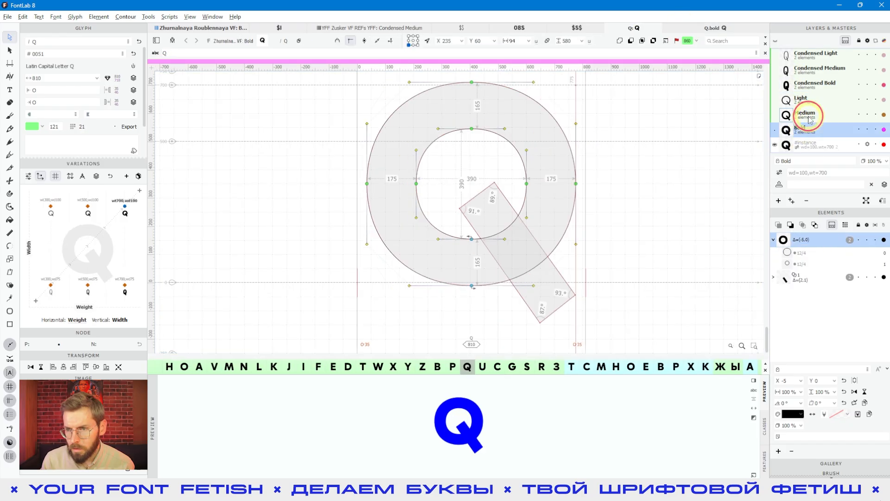
{"action": "left_click", "coordinate": [802, 100]}
{"action": "left_click", "coordinate": [571, 172]}
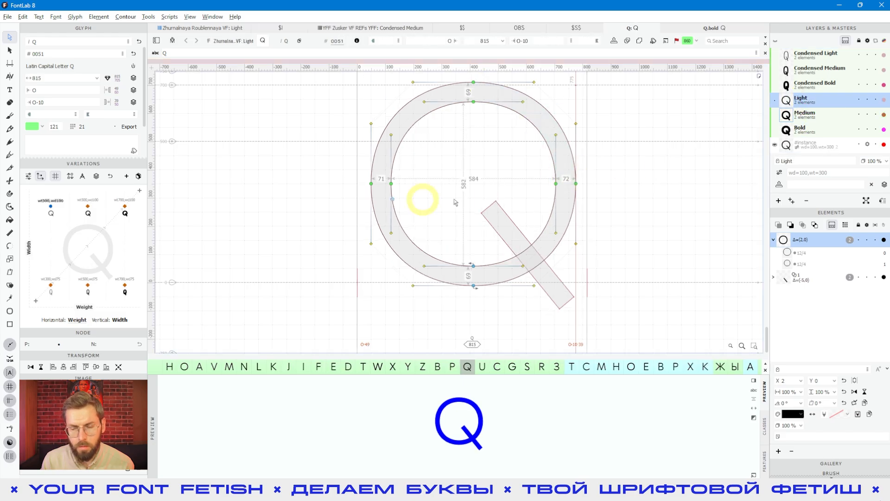
- Switch from the original Q to the Q.bold glyph and frame it in view
{"action": "key", "text": "space"}
{"action": "left_click_drag", "start_coordinate": [658, 202], "coordinate": [550, 207]}
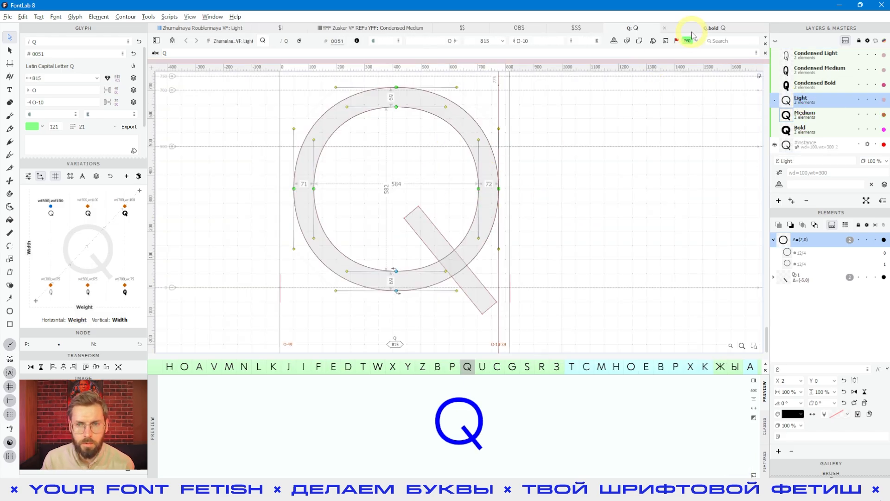
{"action": "left_click", "coordinate": [692, 35]}
{"action": "key", "text": "space"}
{"action": "left_click_drag", "start_coordinate": [611, 191], "coordinate": [569, 190]}
- Select Q.bold's tail element and switch to the Element tool
{"action": "double_click", "coordinate": [431, 215]}
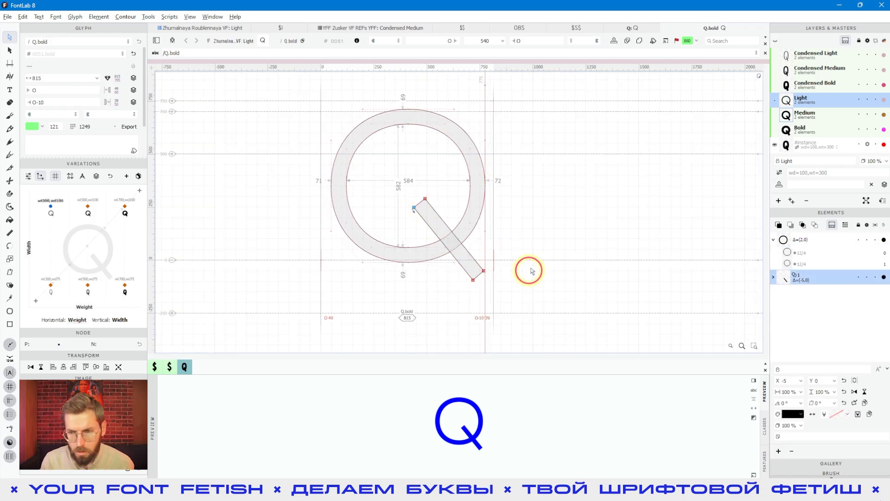
{"action": "key", "text": "space"}
{"action": "left_click_drag", "start_coordinate": [531, 271], "coordinate": [519, 286]}
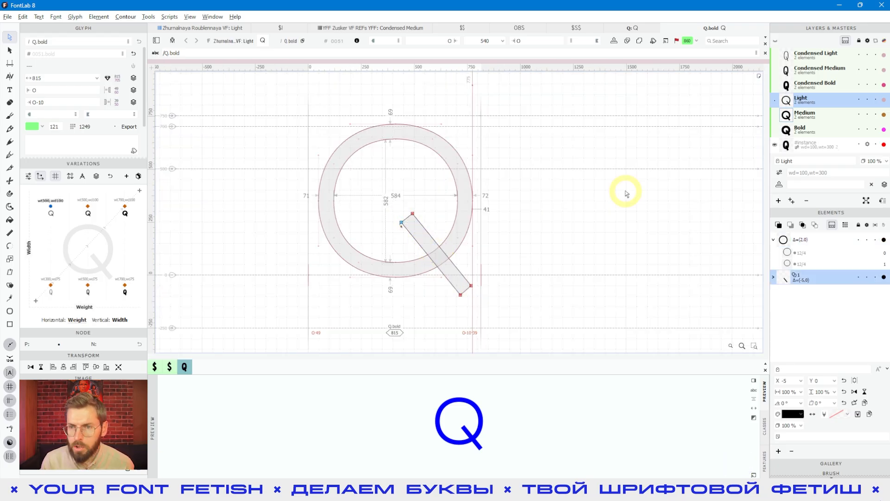
{"action": "key", "text": "v"}
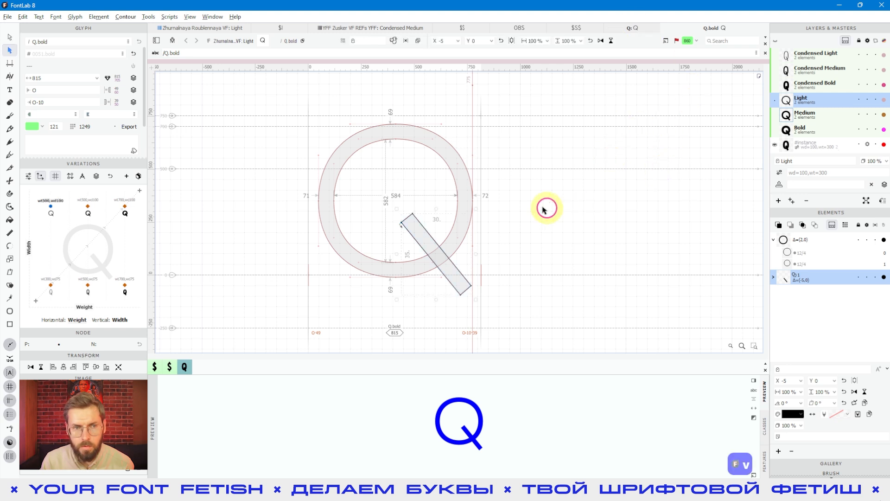
{"action": "left_click", "coordinate": [148, 17]}
- Run the Adjust > Remove layer content action on Q.bold for All Masters
{"action": "mouse_move", "coordinate": [162, 112]}
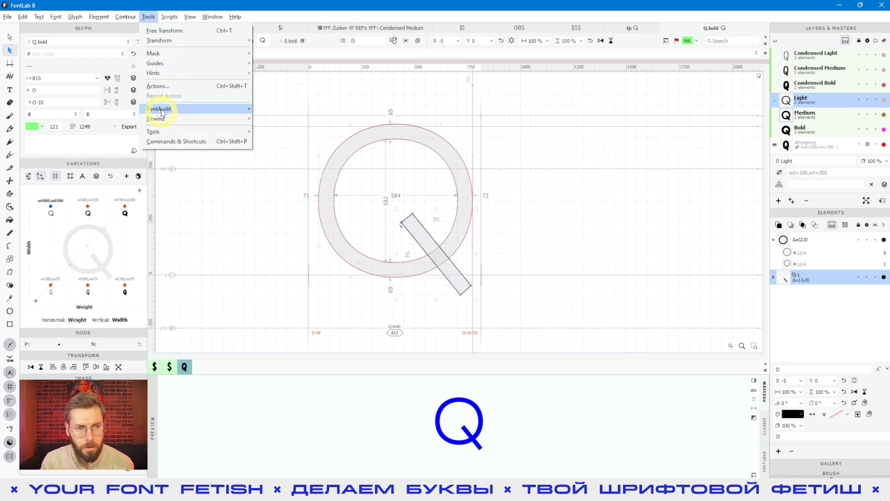
{"action": "left_click", "coordinate": [165, 54]}
{"action": "left_click", "coordinate": [149, 17]}
{"action": "left_click", "coordinate": [148, 17]}
{"action": "left_click", "coordinate": [159, 86]}
{"action": "left_click", "coordinate": [237, 236]}
{"action": "left_click", "coordinate": [260, 329]}
{"action": "left_click", "coordinate": [345, 170]}
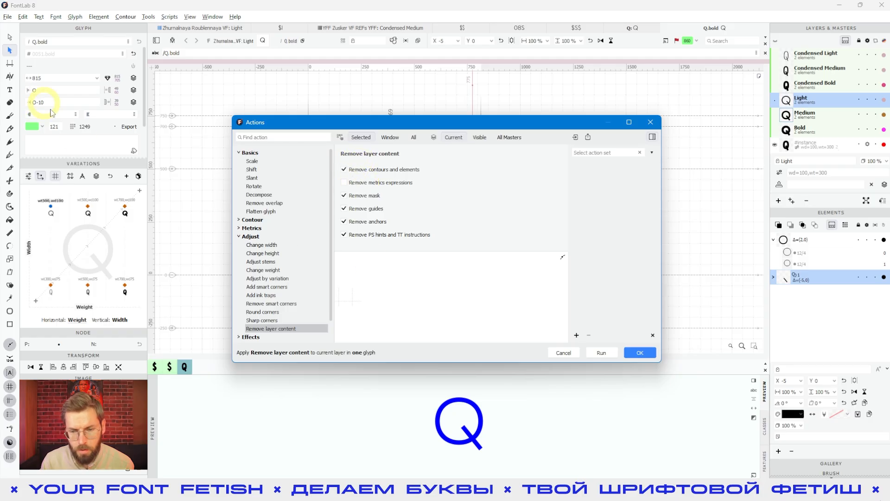
{"action": "left_click", "coordinate": [509, 137]}
{"action": "left_click", "coordinate": [601, 352]}
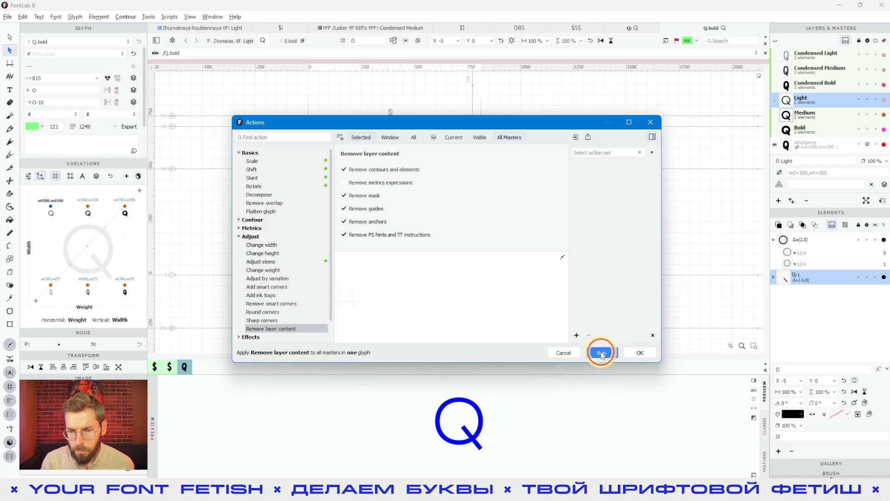
{"action": "left_click", "coordinate": [640, 353]}
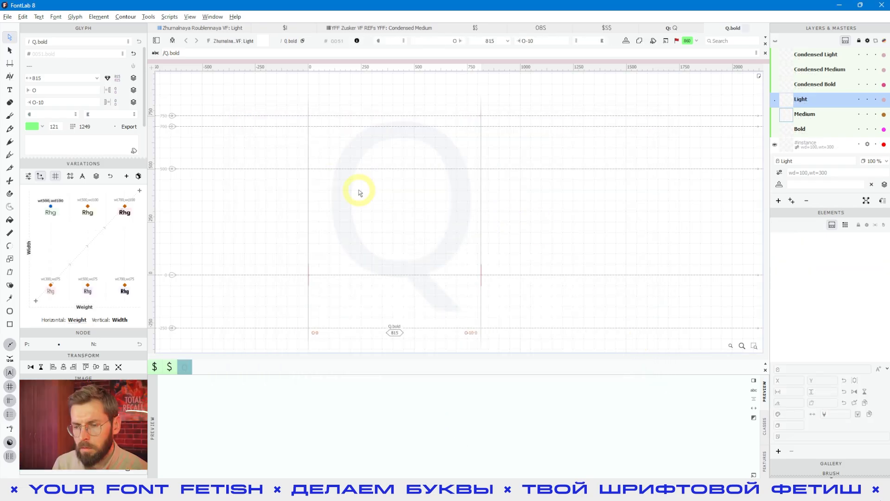
{"action": "right_click", "coordinate": [360, 193]}
- Add a reference to glyph Q in all masters of the empty Q.bold
{"action": "mouse_move", "coordinate": [397, 342]}
{"action": "left_click", "coordinate": [473, 340]}
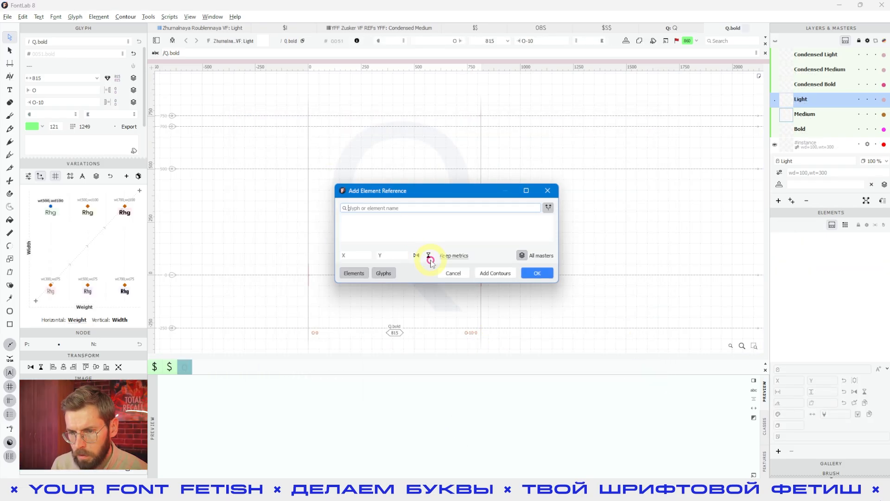
{"action": "type", "text": "Q"}
{"action": "left_click", "coordinate": [353, 231]}
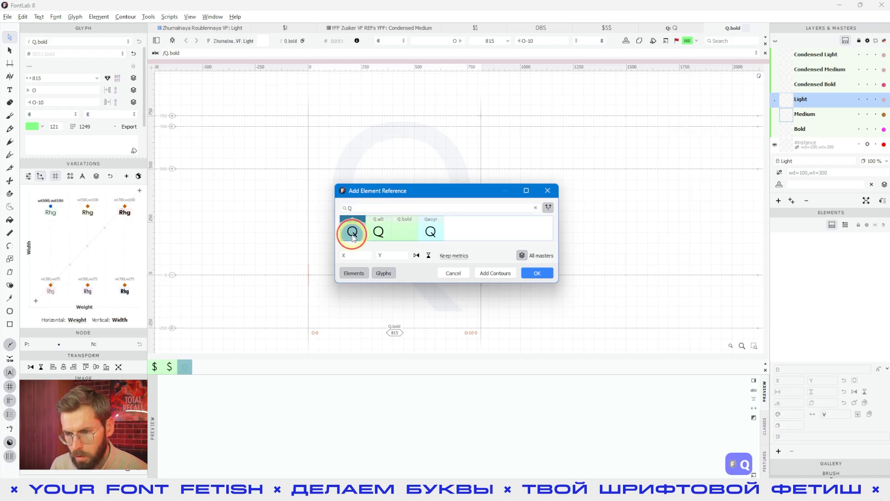
{"action": "left_click", "coordinate": [537, 274]}
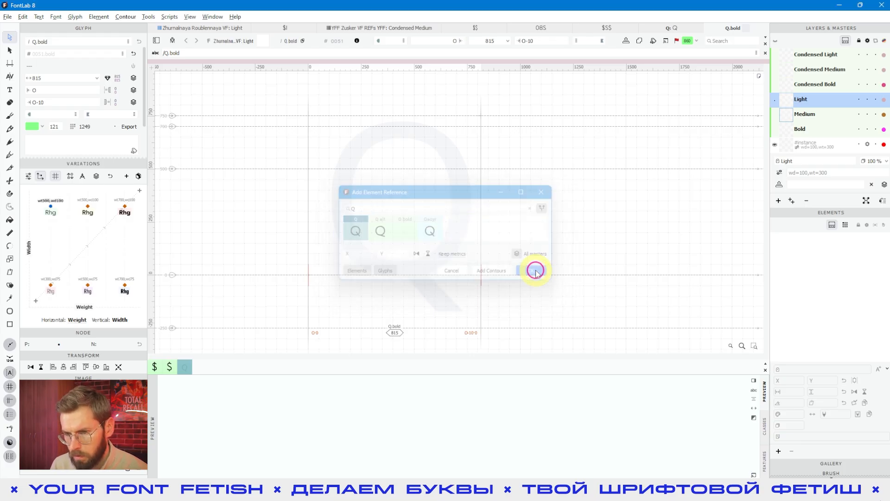
{"action": "left_click", "coordinate": [402, 163]}
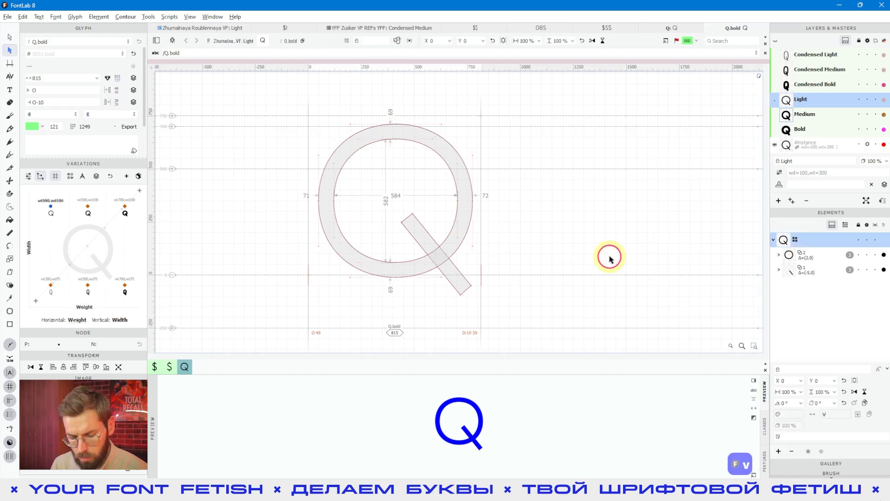
- Select all and ungroup the Q reference into separate elements in the Light and Medium masters
{"action": "key", "text": "v"}
{"action": "key", "text": "b"}
{"action": "key", "text": "v"}
{"action": "key", "text": "ctrl+a"}
{"action": "right_click", "coordinate": [472, 203]}
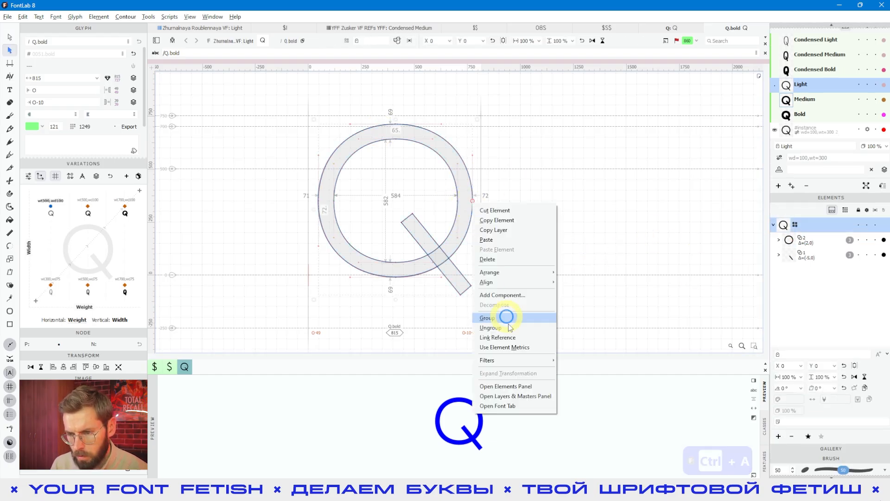
{"action": "left_click", "coordinate": [576, 300]}
{"action": "left_click", "coordinate": [804, 99]}
{"action": "left_click", "coordinate": [649, 151]}
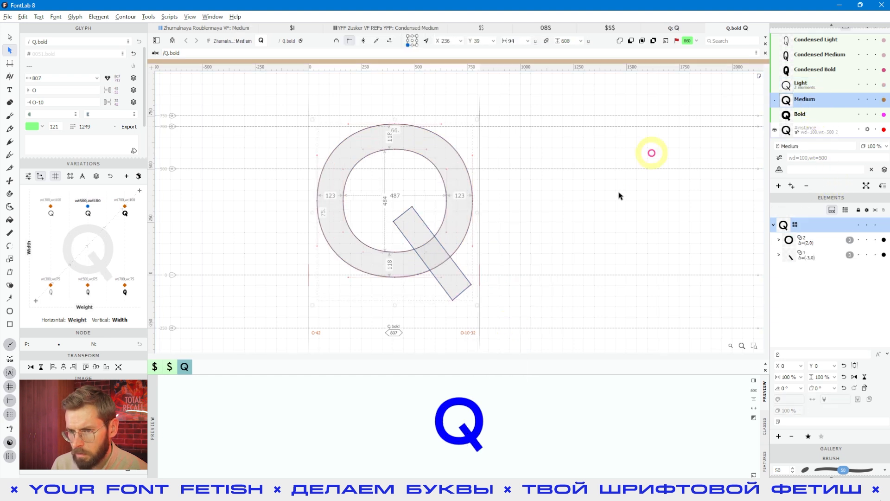
{"action": "key", "text": "ctrl+a"}
{"action": "right_click", "coordinate": [465, 197]}
{"action": "left_click", "coordinate": [489, 319]}
{"action": "double_click", "coordinate": [754, 178]}
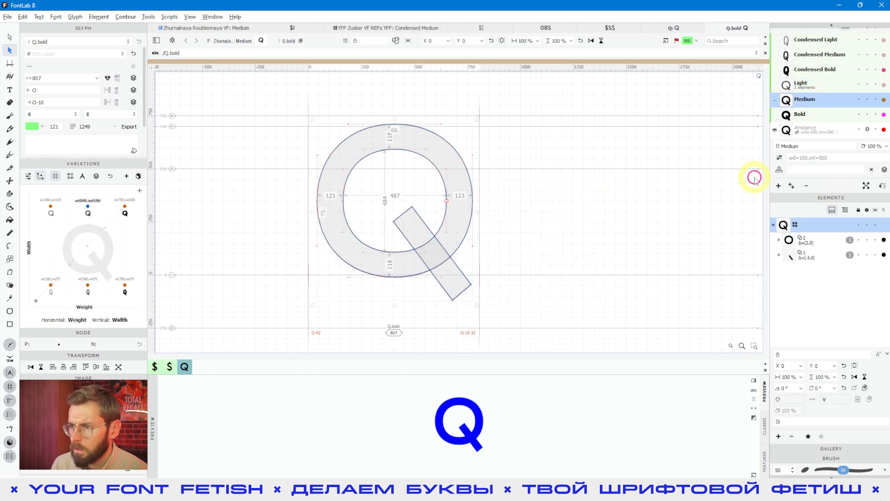
{"action": "left_click", "coordinate": [807, 116]}
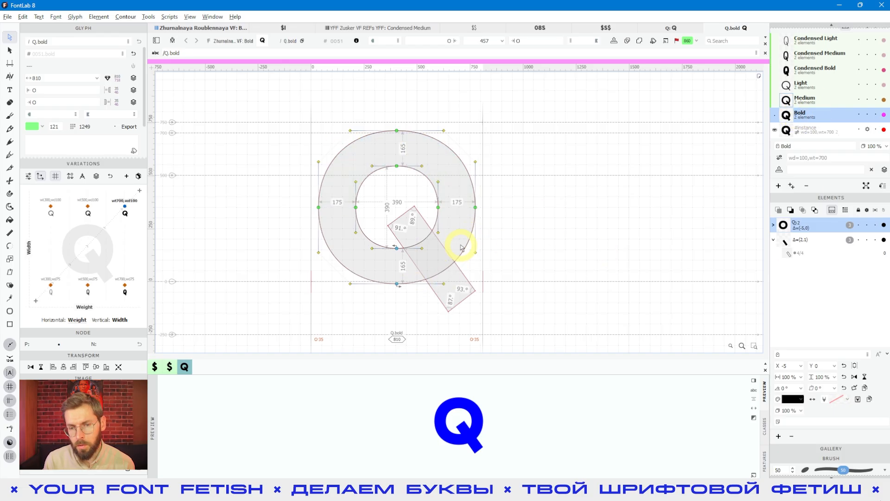
- Add the plain Q after /Q.bold in the glyph window's text bar
{"action": "left_click", "coordinate": [183, 52]}
{"action": "type", "text": "Й"}
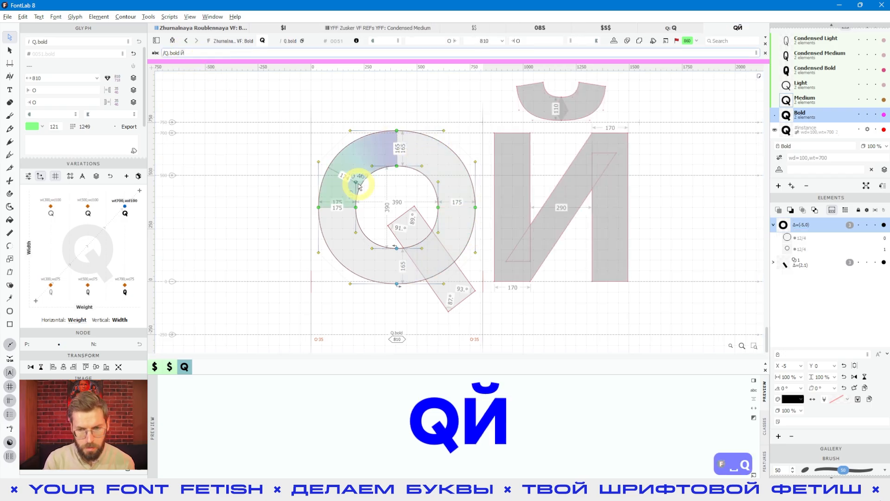
{"action": "key", "text": "BackSpace"}
{"action": "type", "text": "Й"}
{"action": "key", "text": "BackSpace"}
{"action": "type", "text": "Q"}
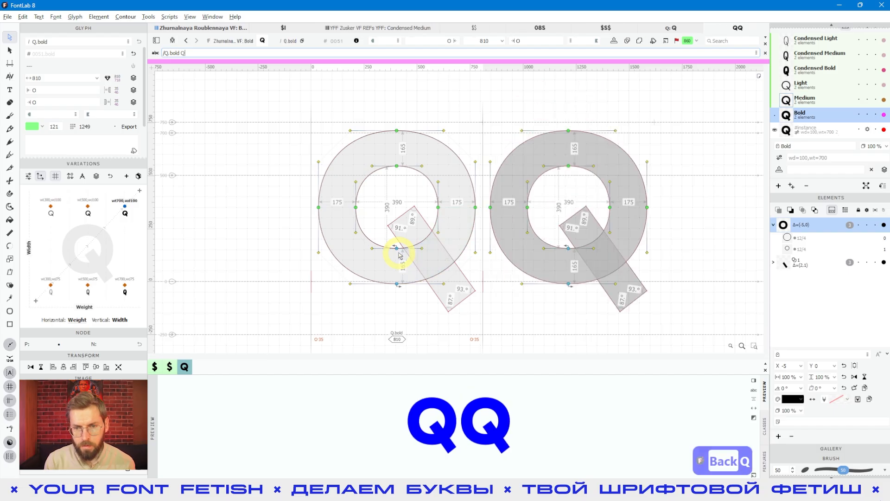
- Frame both Qs and select Q.bold's diagonal tail contour
{"action": "left_click", "coordinate": [444, 288]}
{"action": "left_click", "coordinate": [486, 314]}
{"action": "key", "text": "space"}
{"action": "left_click_drag", "start_coordinate": [491, 312], "coordinate": [478, 301]}
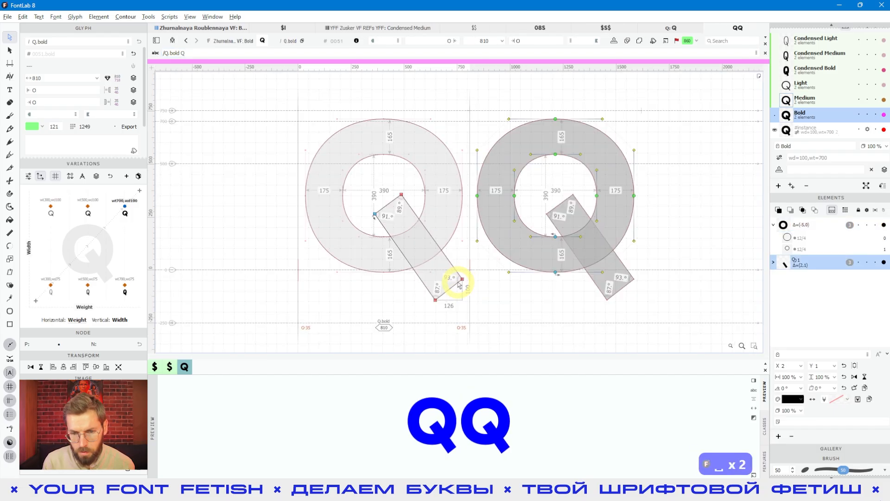
{"action": "left_click", "coordinate": [459, 283]}
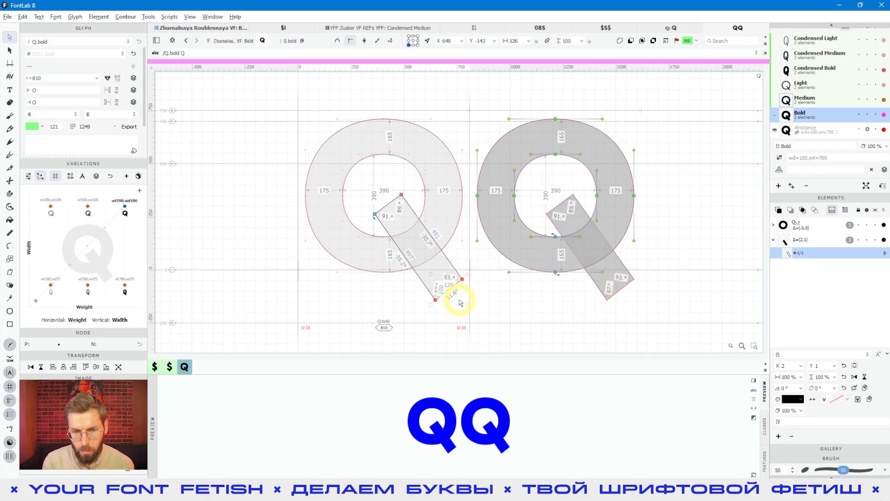
{"action": "left_click", "coordinate": [441, 266]}
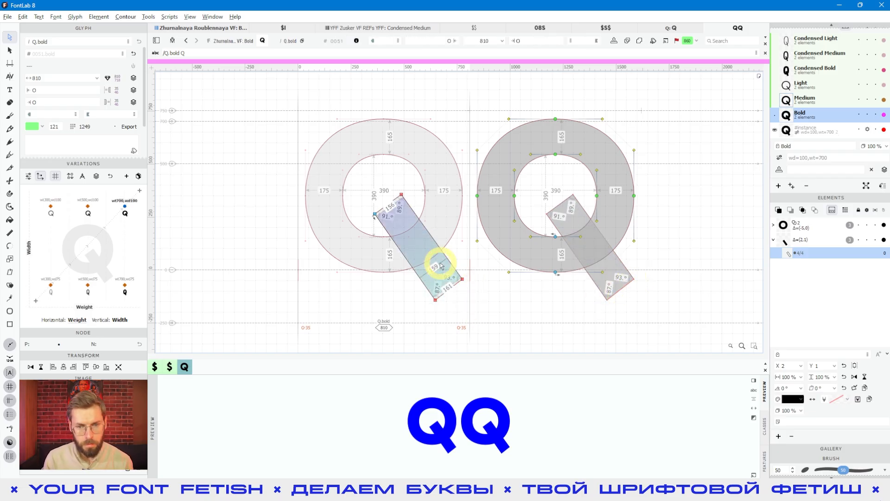
{"action": "left_click", "coordinate": [434, 266]}
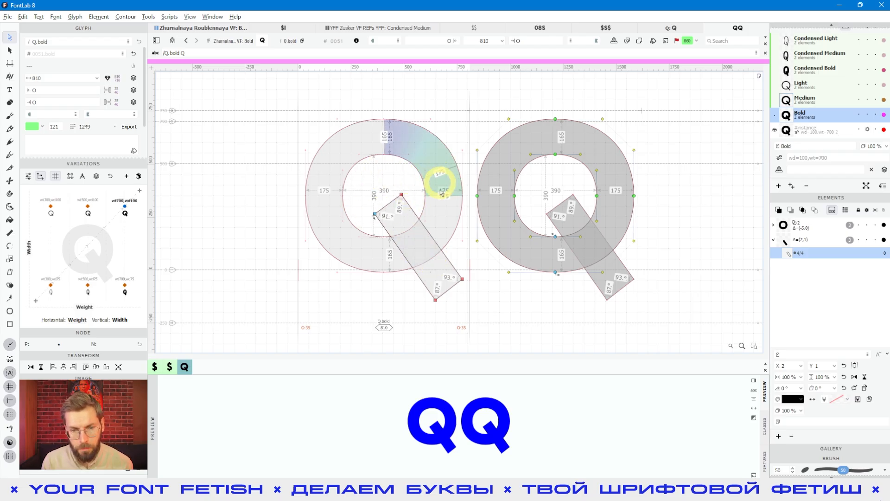
{"action": "left_click", "coordinate": [404, 243]}
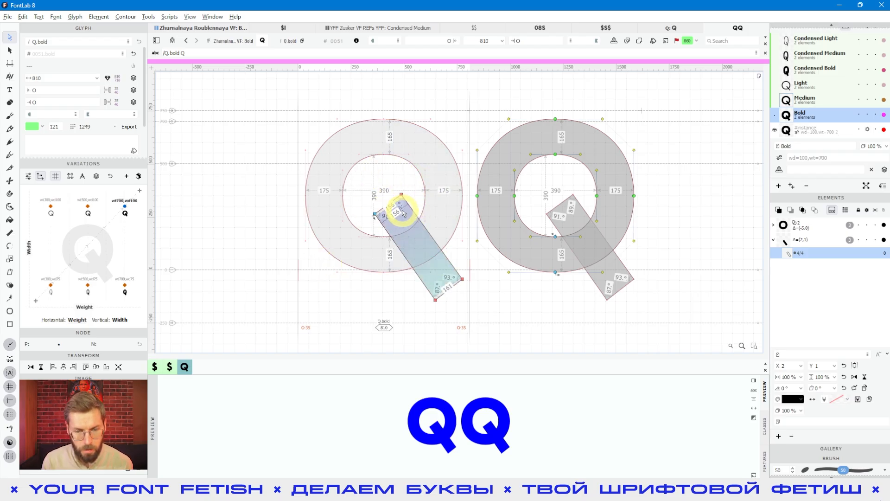
- Add a skin filter to Q.bold's tail in the Bold master
{"action": "left_click", "coordinate": [125, 21]}
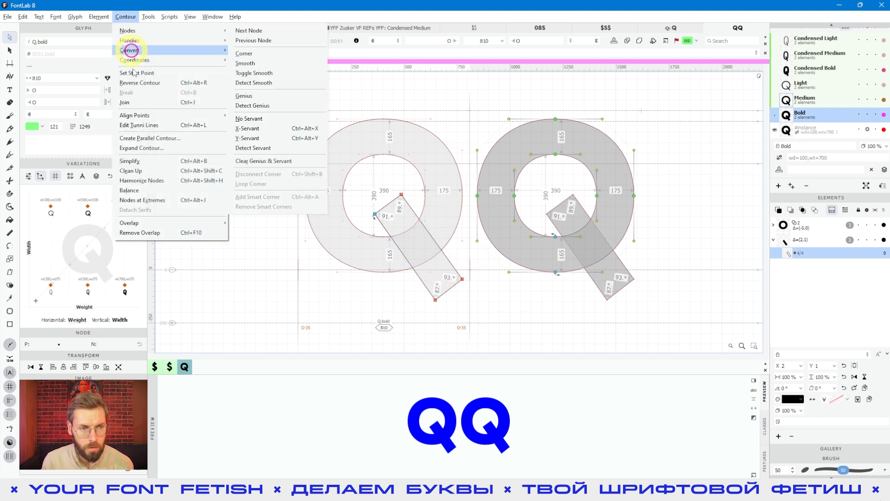
{"action": "mouse_move", "coordinate": [99, 17]}
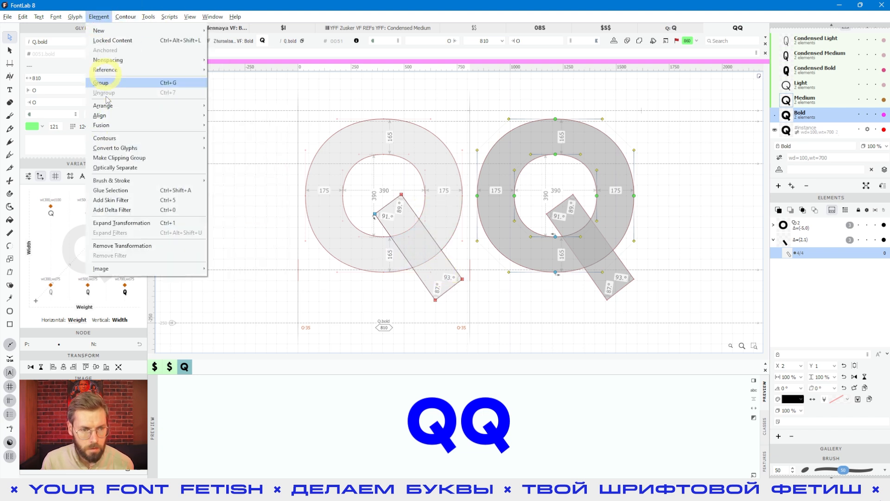
{"action": "left_click", "coordinate": [112, 200]}
{"action": "left_click_drag", "start_coordinate": [345, 322], "coordinate": [488, 174]}
{"action": "left_click_drag", "start_coordinate": [408, 185], "coordinate": [400, 250]}
{"action": "left_click", "coordinate": [414, 302]}
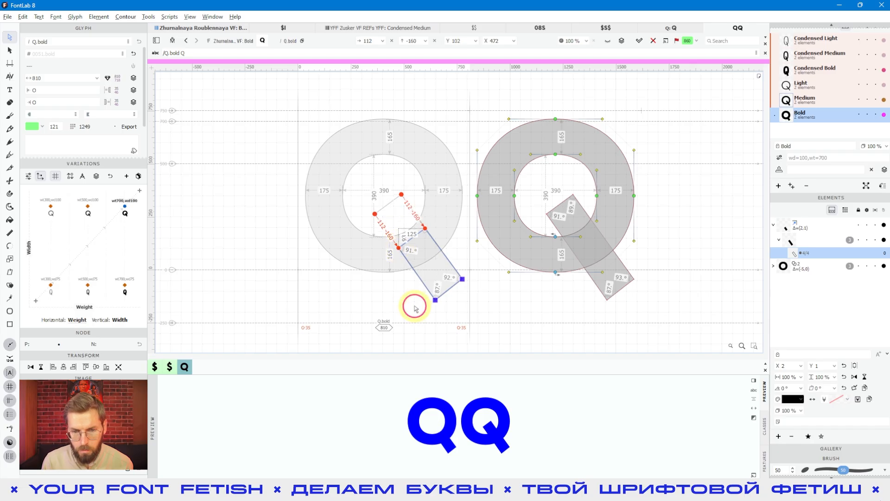
- Add a skin filter to the tail in the Medium master, then return to Bold
{"action": "left_click", "coordinate": [816, 100]}
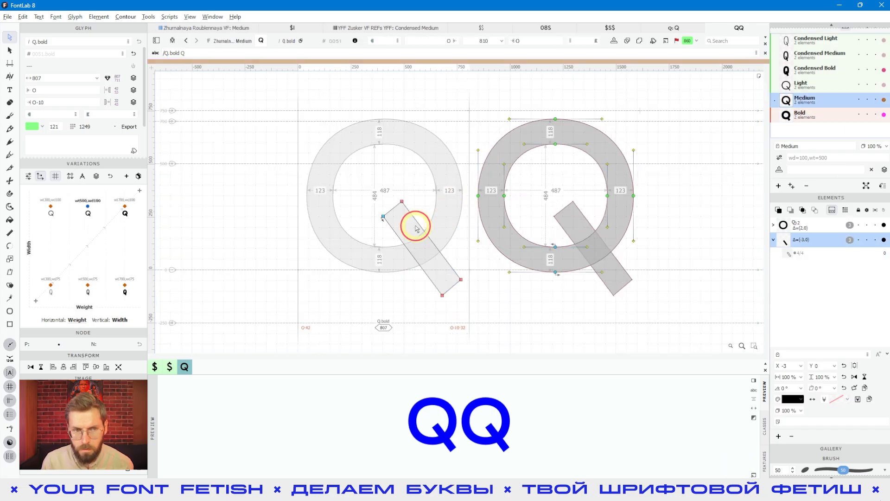
{"action": "left_click", "coordinate": [99, 16]}
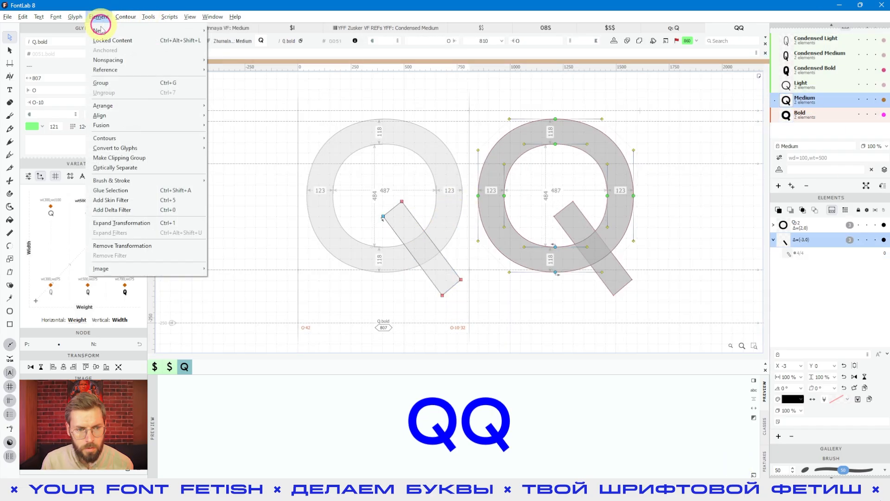
{"action": "left_click", "coordinate": [123, 205]}
{"action": "left_click", "coordinate": [397, 224]}
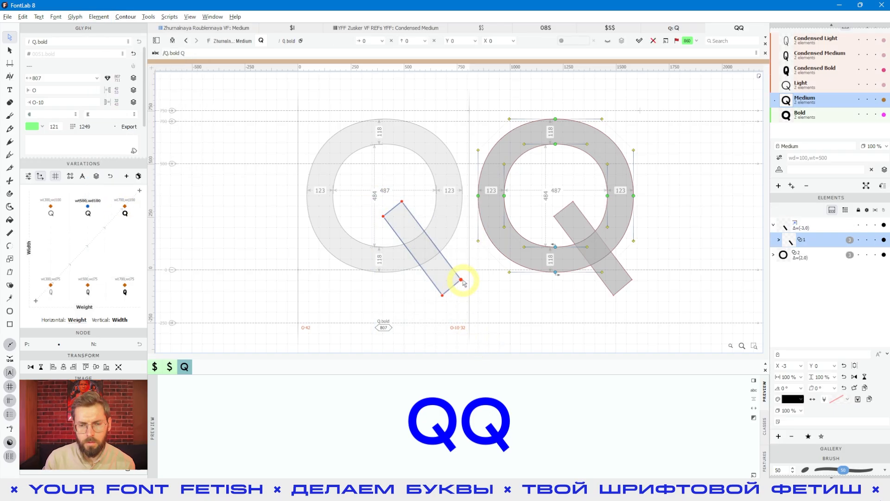
{"action": "left_click", "coordinate": [462, 281]}
{"action": "left_click_drag", "start_coordinate": [363, 185], "coordinate": [424, 229]}
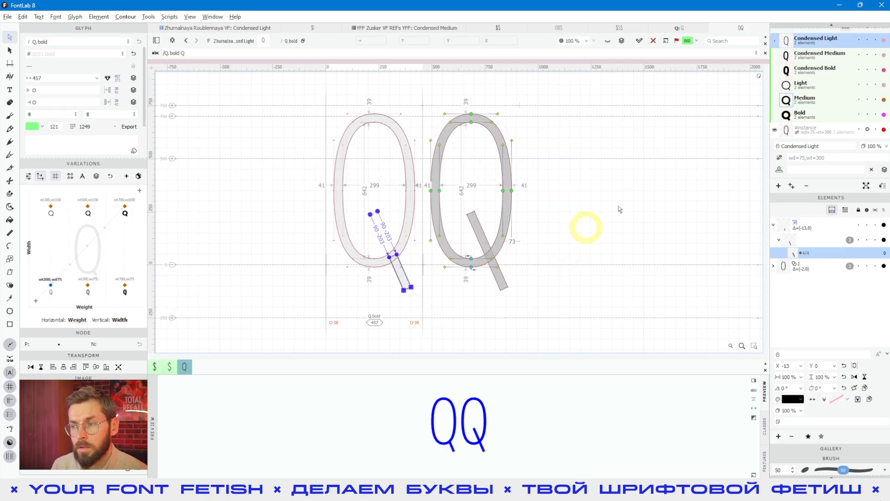
{"action": "left_click", "coordinate": [812, 114]}
- Preview Q.bold across weights and widths, then shorten the plain Q's tail by dragging its end node
{"action": "key", "text": "space"}
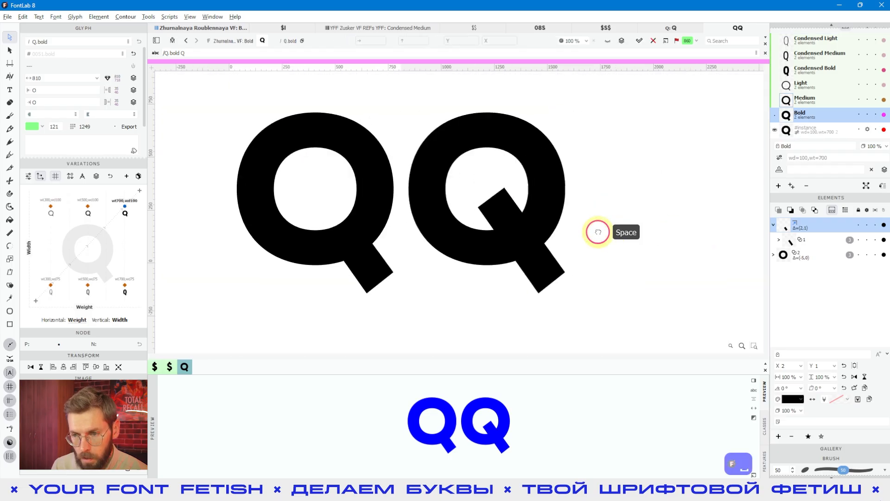
{"action": "left_click_drag", "start_coordinate": [69, 279], "coordinate": [138, 242]}
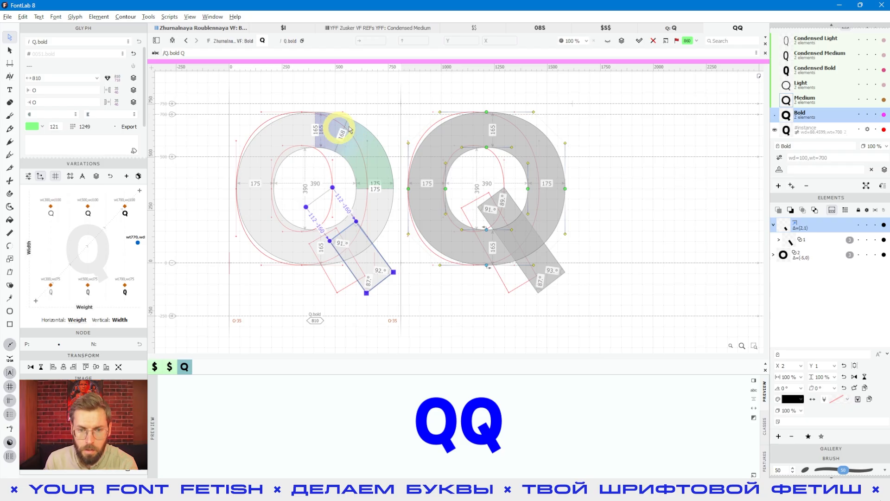
{"action": "left_click", "coordinate": [549, 273]}
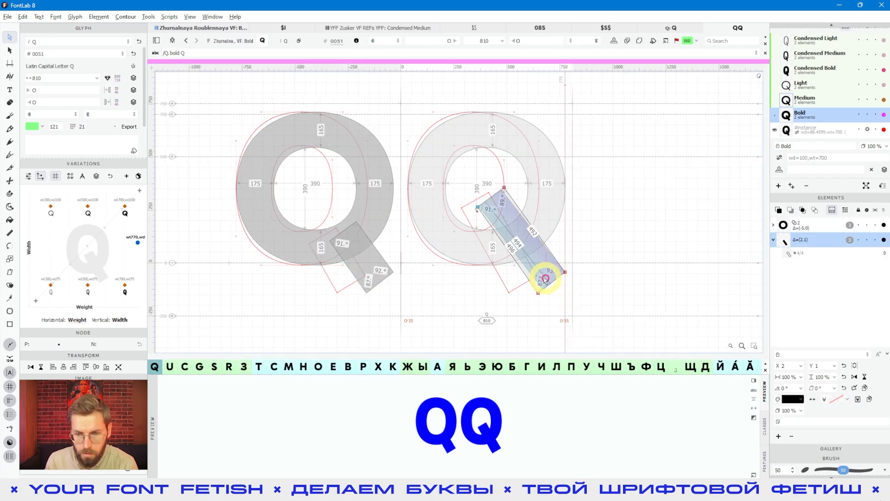
{"action": "mouse_move", "coordinate": [536, 293]}
{"action": "left_mouse_down"}
{"action": "mouse_move", "coordinate": [540, 269]}
{"action": "mouse_move", "coordinate": [522, 278]}
{"action": "mouse_move", "coordinate": [525, 292]}
{"action": "mouse_move", "coordinate": [544, 280]}
{"action": "mouse_move", "coordinate": [527, 276]}
{"action": "mouse_move", "coordinate": [528, 294]}
{"action": "mouse_move", "coordinate": [542, 279]}
{"action": "mouse_move", "coordinate": [540, 295]}
{"action": "left_mouse_up"}
{"action": "left_click", "coordinate": [527, 316]}
{"action": "left_click", "coordinate": [640, 278]}
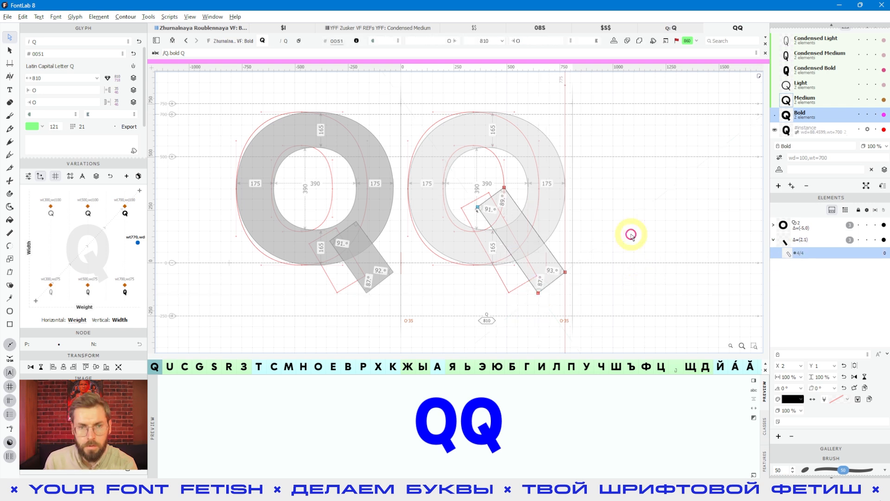
{"action": "left_click", "coordinate": [200, 29]}
- Save the font and select Q and the dollar sign in the glyph grid
{"action": "left_click", "coordinate": [452, 229]}
{"action": "key", "text": "ctrl+s"}
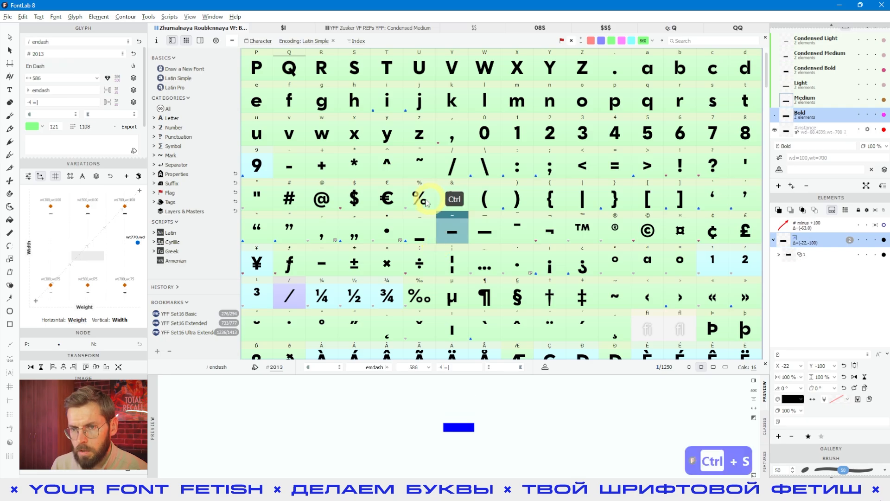
{"action": "left_click", "coordinate": [284, 69]}
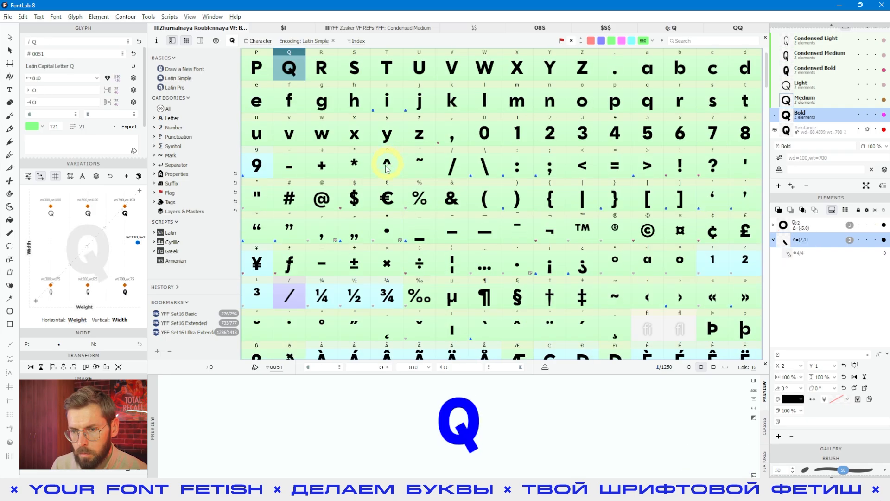
{"action": "left_click", "coordinate": [352, 197], "text": "ctrl"}
- Add Q.bold and dollar.bold to the selection and preview all four at lighter weights
{"action": "scroll", "coordinate": [482, 229], "scroll_direction": "down", "scroll_amount": 15}
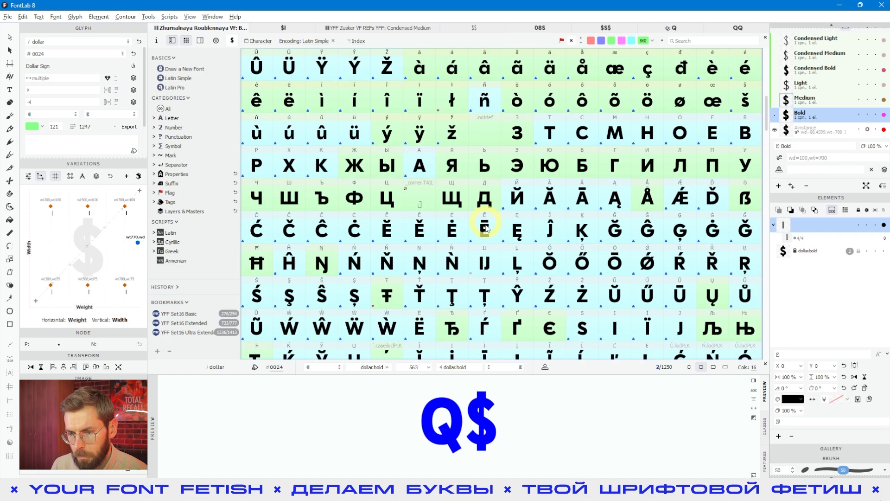
{"action": "scroll", "coordinate": [484, 228], "scroll_direction": "down", "scroll_amount": 1}
{"action": "left_click_drag", "start_coordinate": [766, 169], "coordinate": [769, 338]}
{"action": "left_click", "coordinate": [353, 328], "text": "ctrl"}
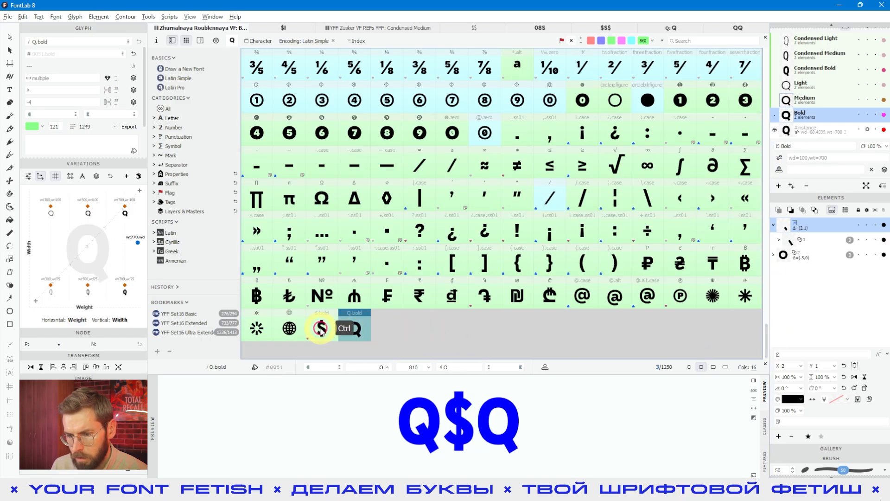
{"action": "left_click", "coordinate": [321, 328], "text": "ctrl"}
{"action": "left_click_drag", "start_coordinate": [68, 271], "coordinate": [96, 212]}
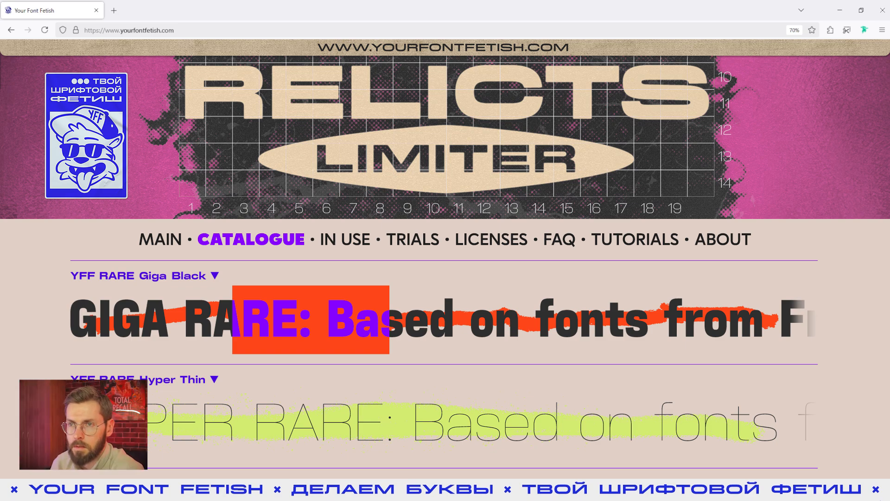
{"action": "key", "text": "alt+Tab"}
{"action": "scroll", "coordinate": [585, 199], "scroll_direction": "down", "scroll_amount": 10}
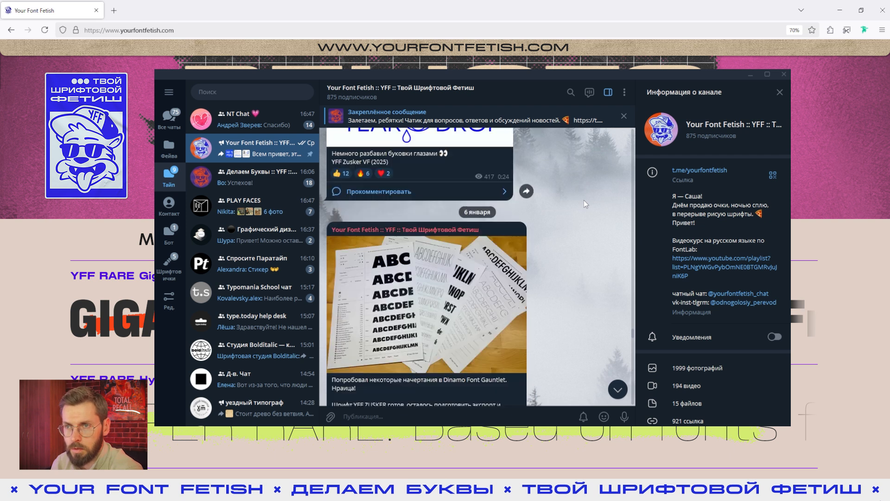
{"action": "scroll", "coordinate": [583, 199], "scroll_direction": "down", "scroll_amount": 10}
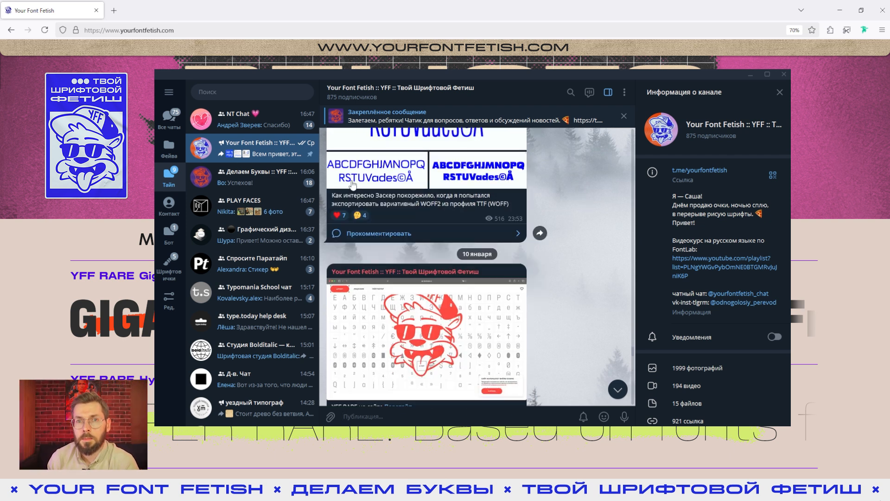
{"action": "key", "text": "ctrl+Tab"}
{"action": "scroll", "coordinate": [565, 202], "scroll_direction": "up", "scroll_amount": 5}
{"action": "scroll", "coordinate": [565, 201], "scroll_direction": "down", "scroll_amount": 5}
{"action": "key", "text": "alt+Tab"}
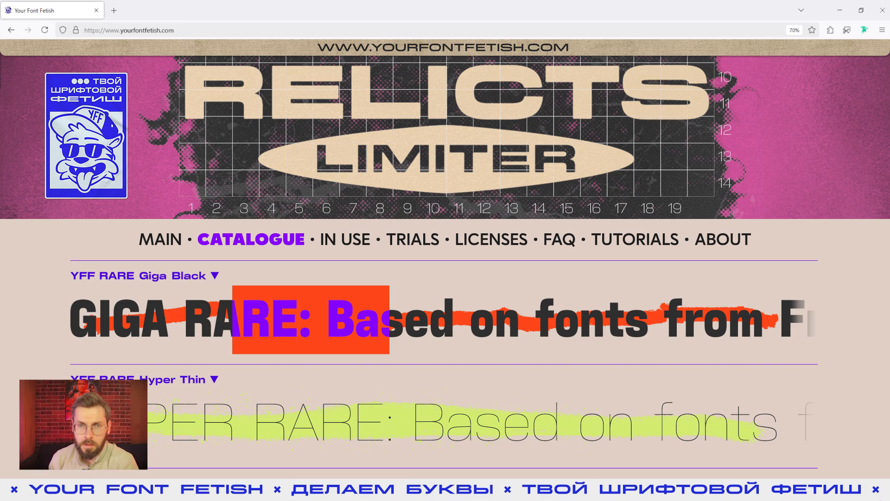
{"action": "key", "text": "alt+Tab"}
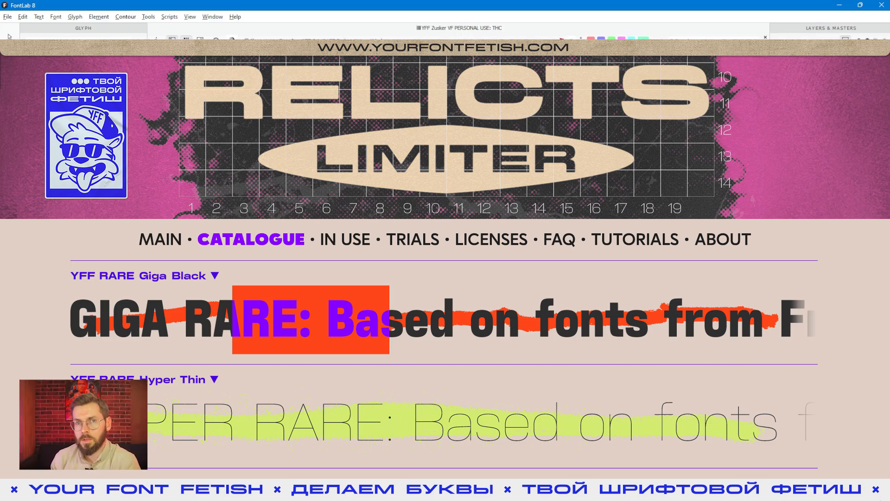